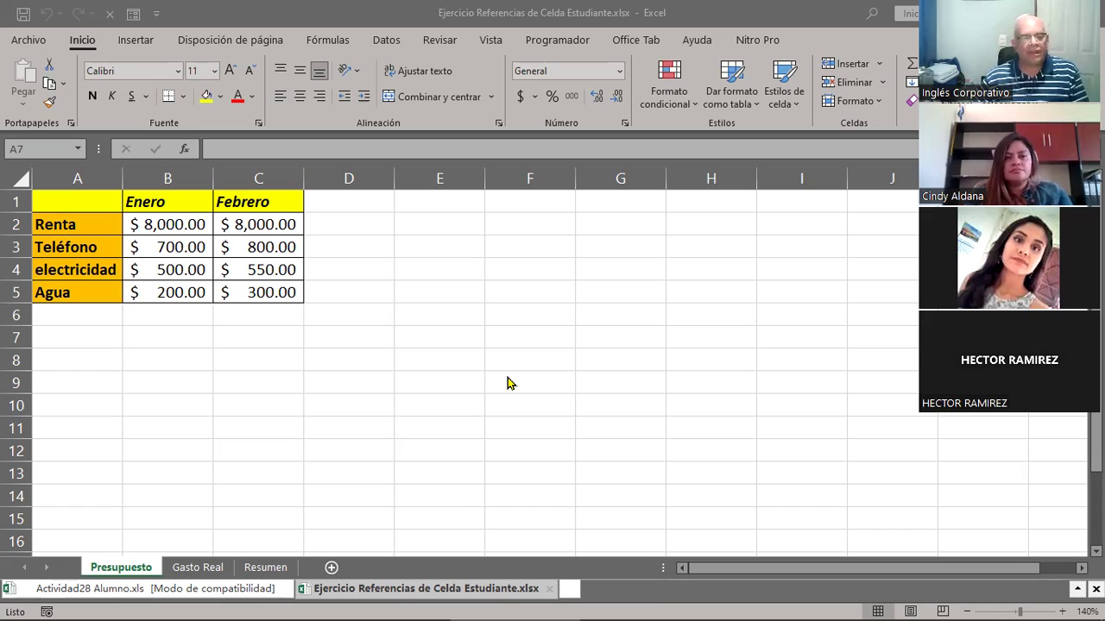
Set the zoom of the Presupuesto, Gasto Real and Resumen sheets to 170%
key(alt+Tab)
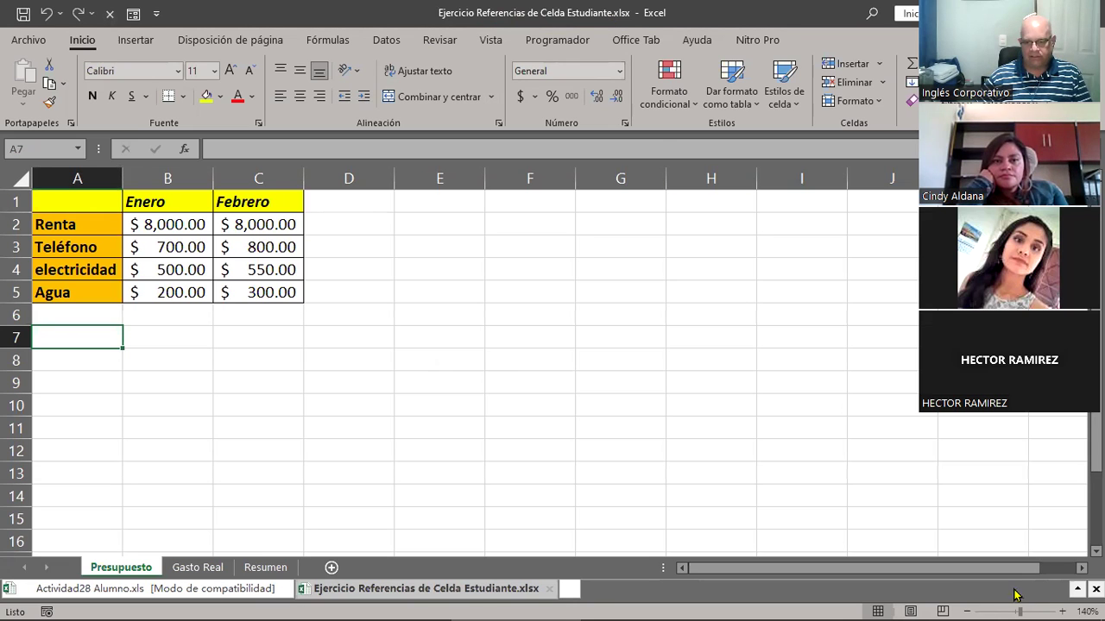
click(1063, 607)
click(1063, 607)
click(1063, 607)
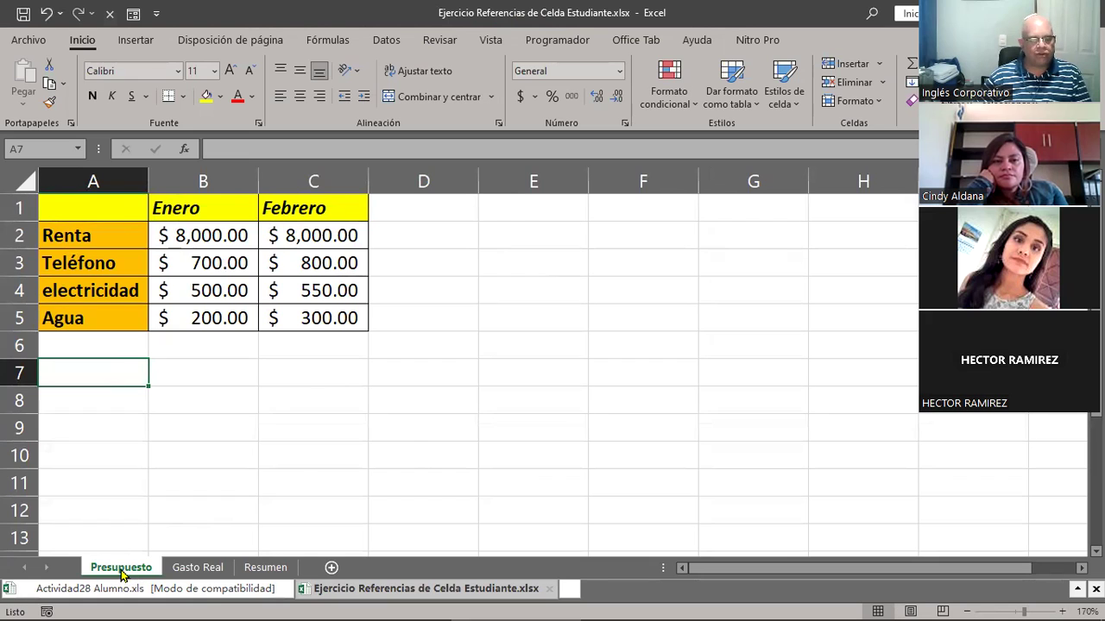
click(180, 573)
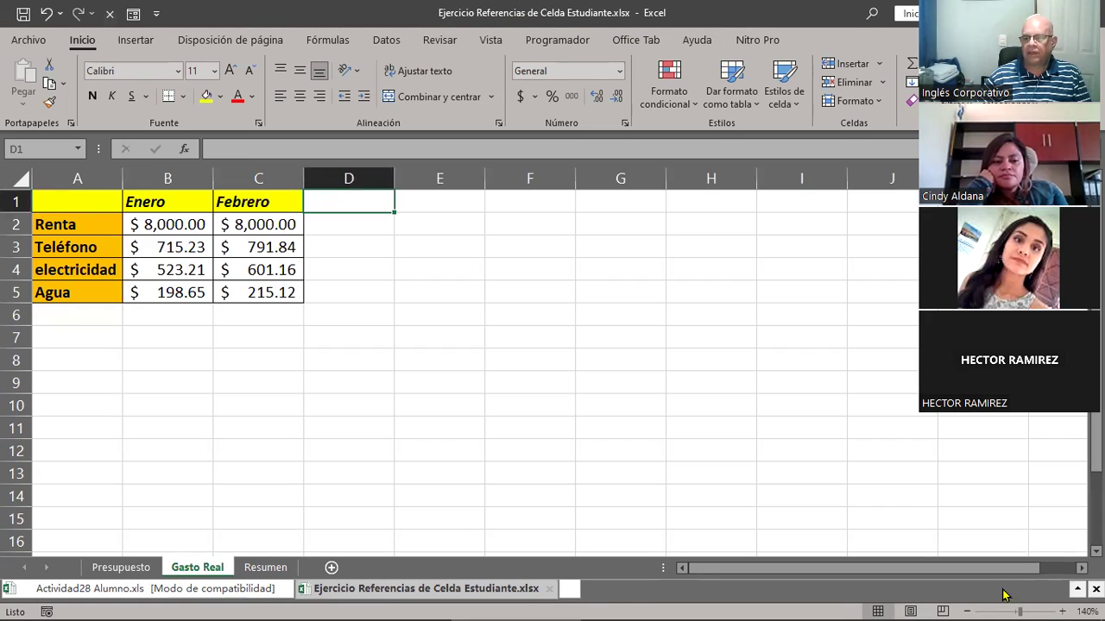
click(1062, 611)
click(1063, 611)
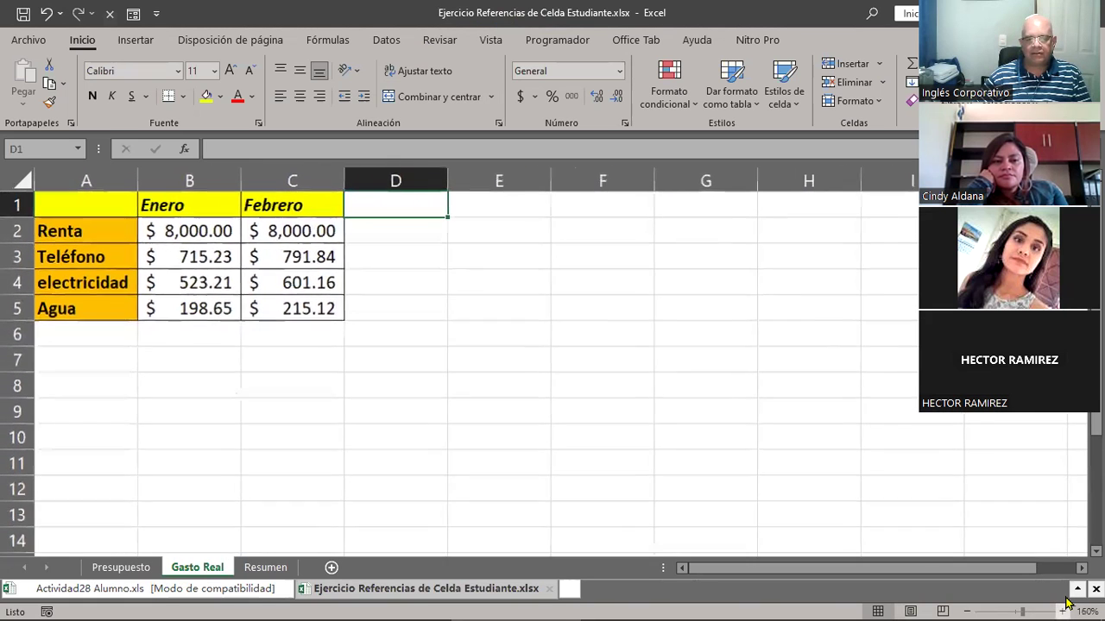
click(1063, 607)
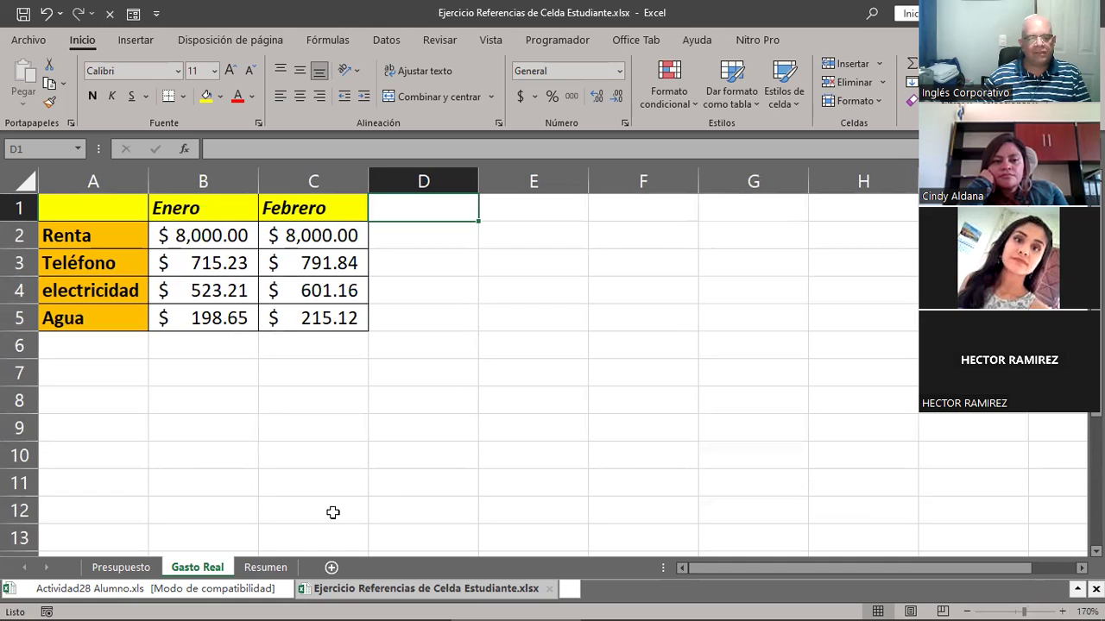
click(266, 567)
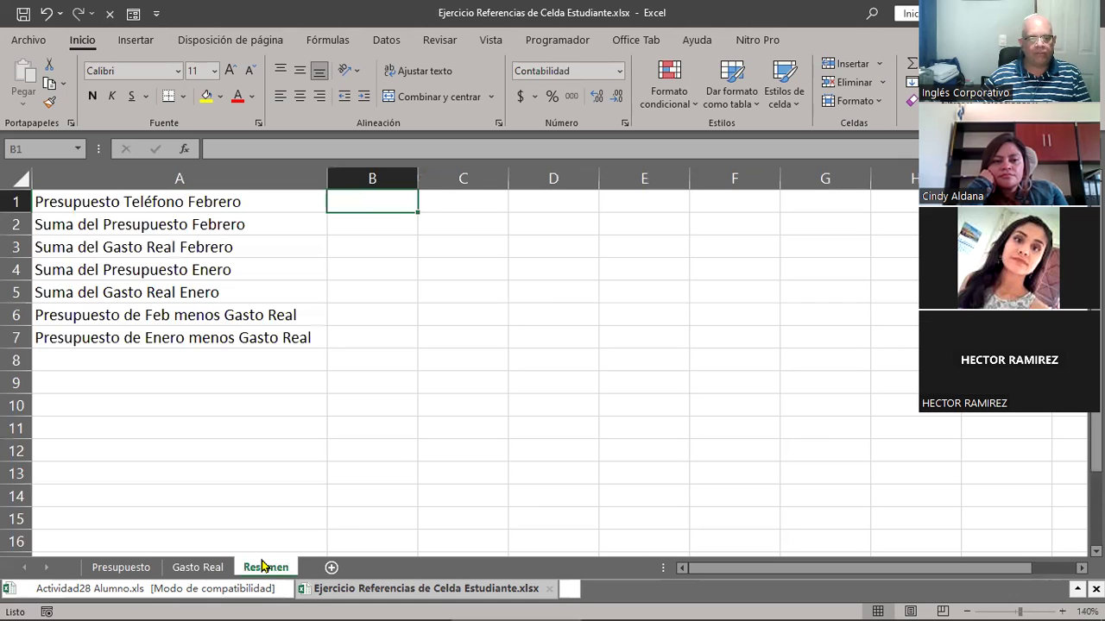
click(1067, 607)
click(1067, 606)
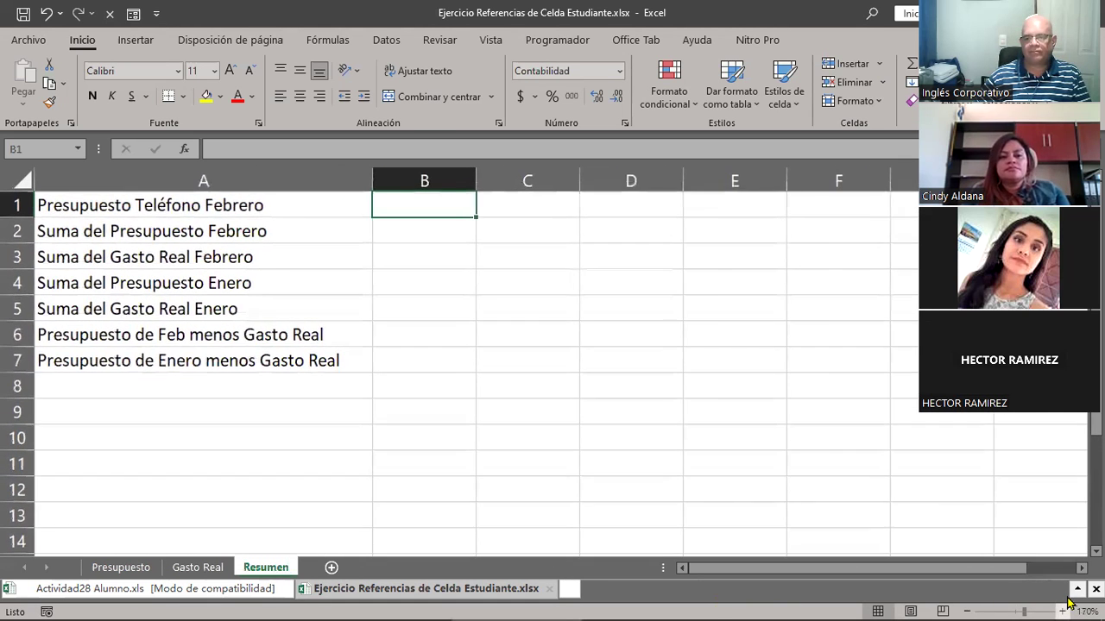
click(1067, 607)
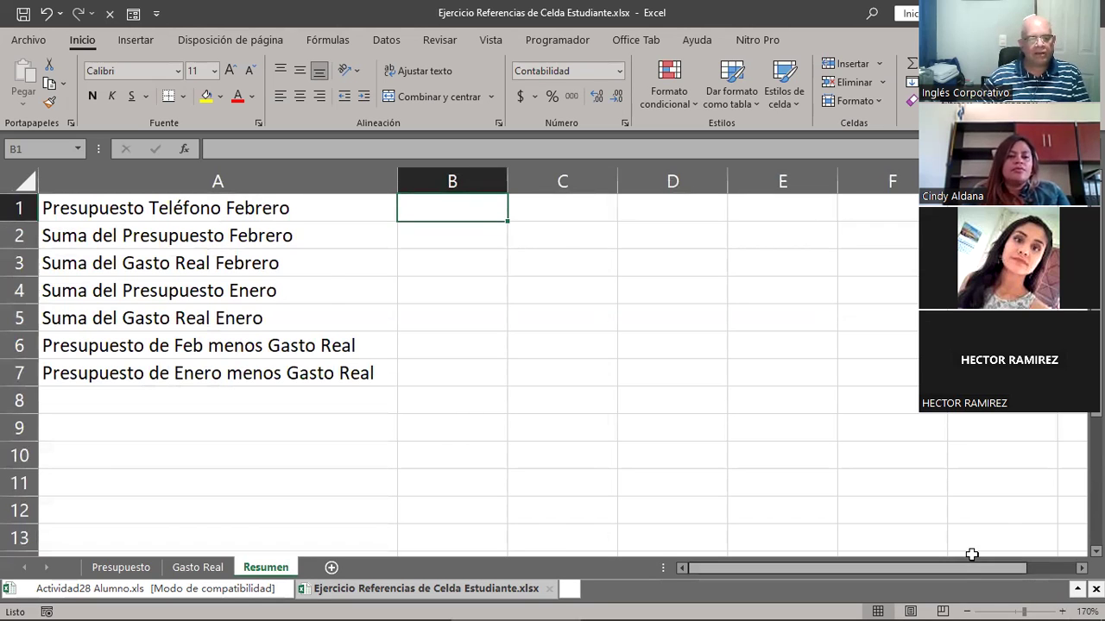
Examine the expense tables on the Presupuesto and Gasto Real sheets and the list of concepts on the Resumen sheet
click(120, 568)
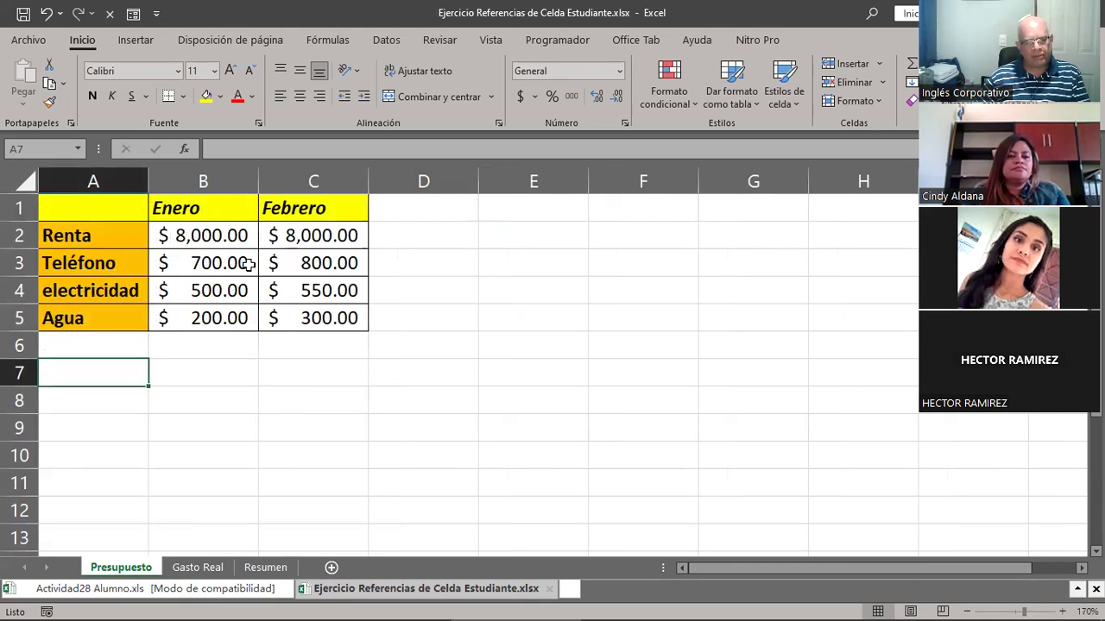
drag(90, 210, 287, 325)
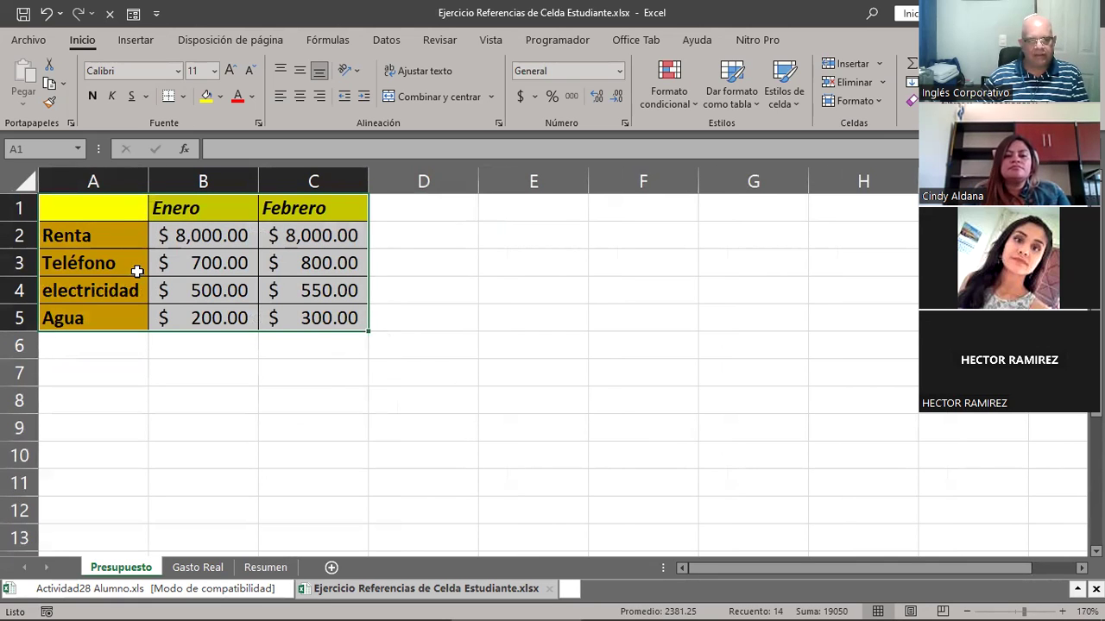
drag(103, 215, 273, 319)
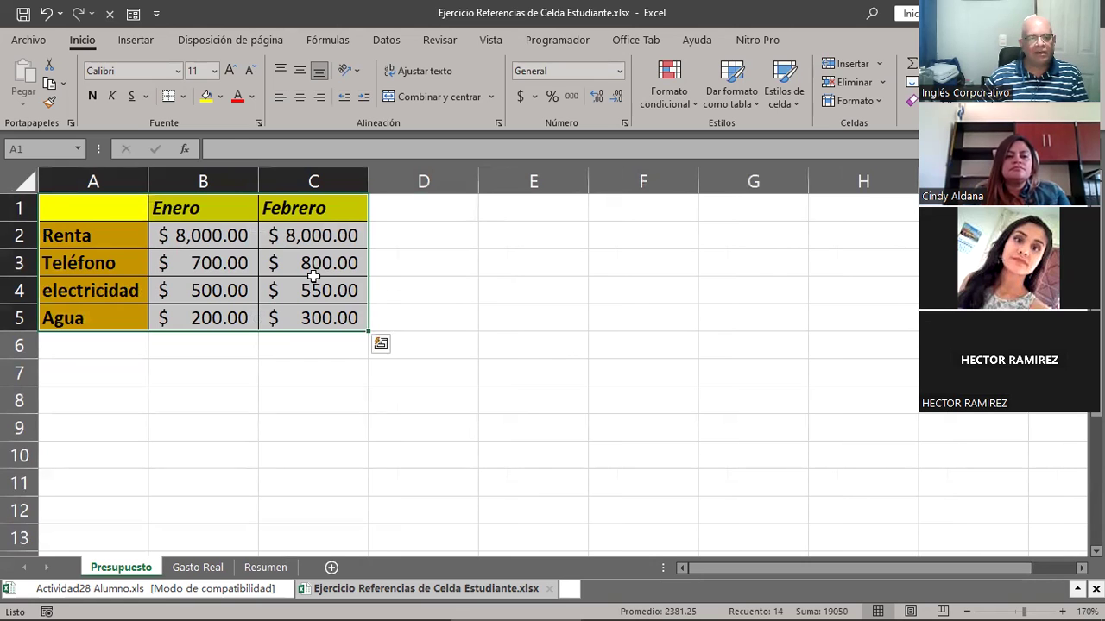
click(95, 236)
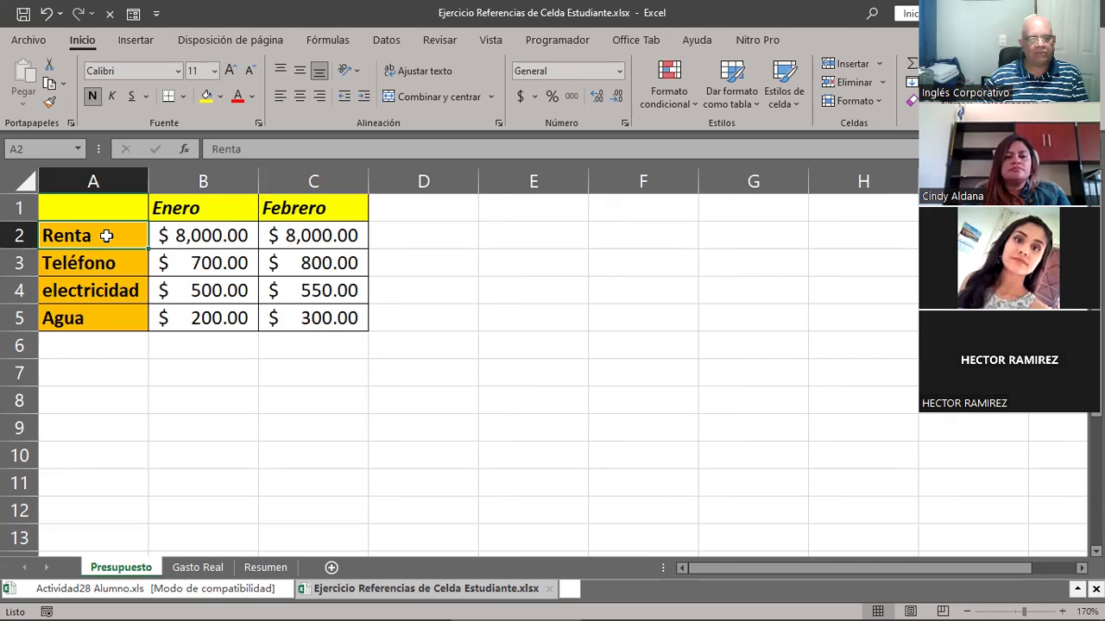
drag(108, 239, 122, 317)
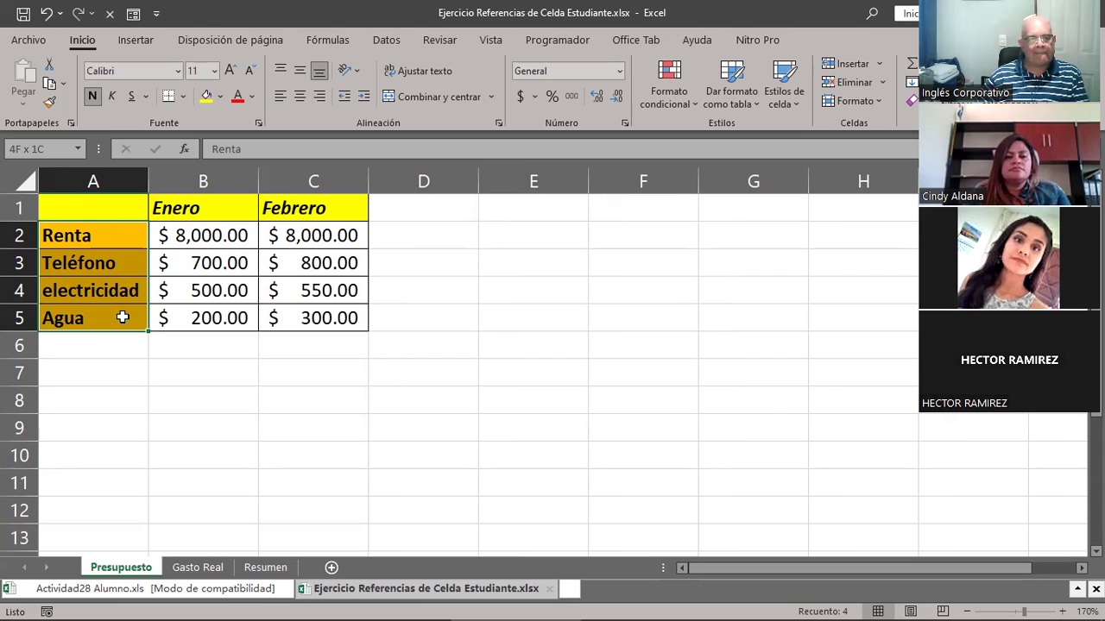
drag(123, 318, 286, 318)
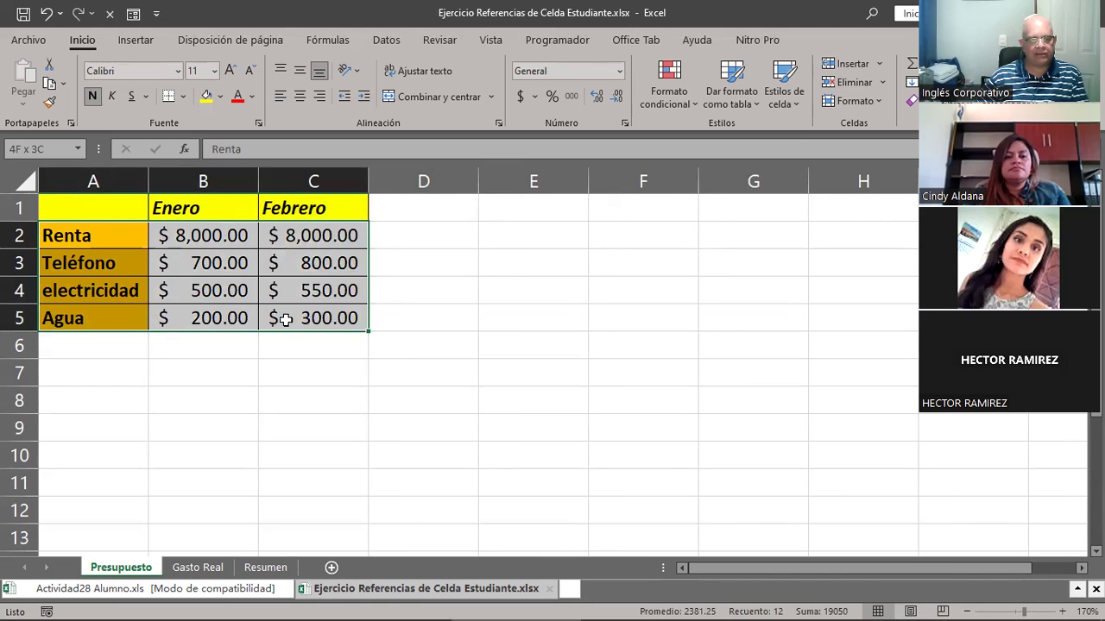
drag(285, 318, 286, 319)
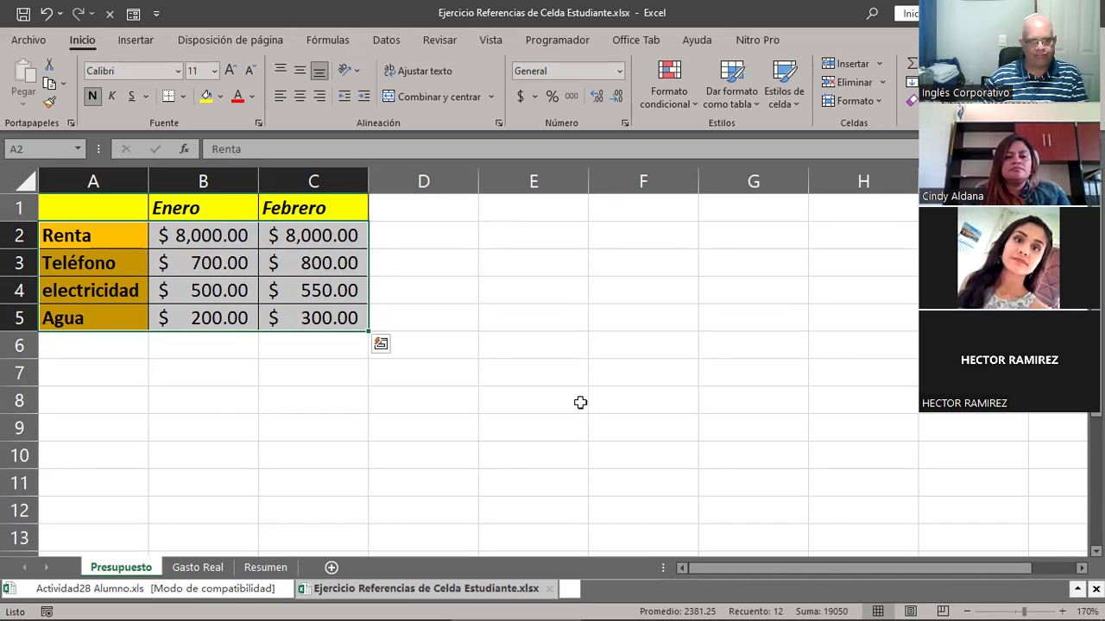
click(199, 569)
drag(89, 210, 291, 317)
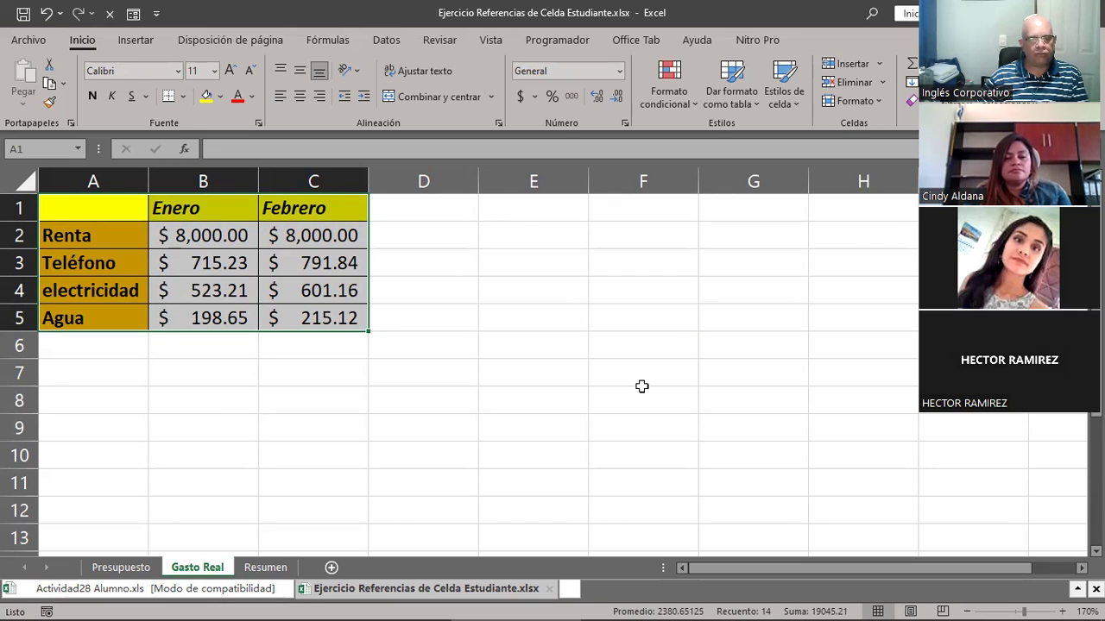
click(257, 568)
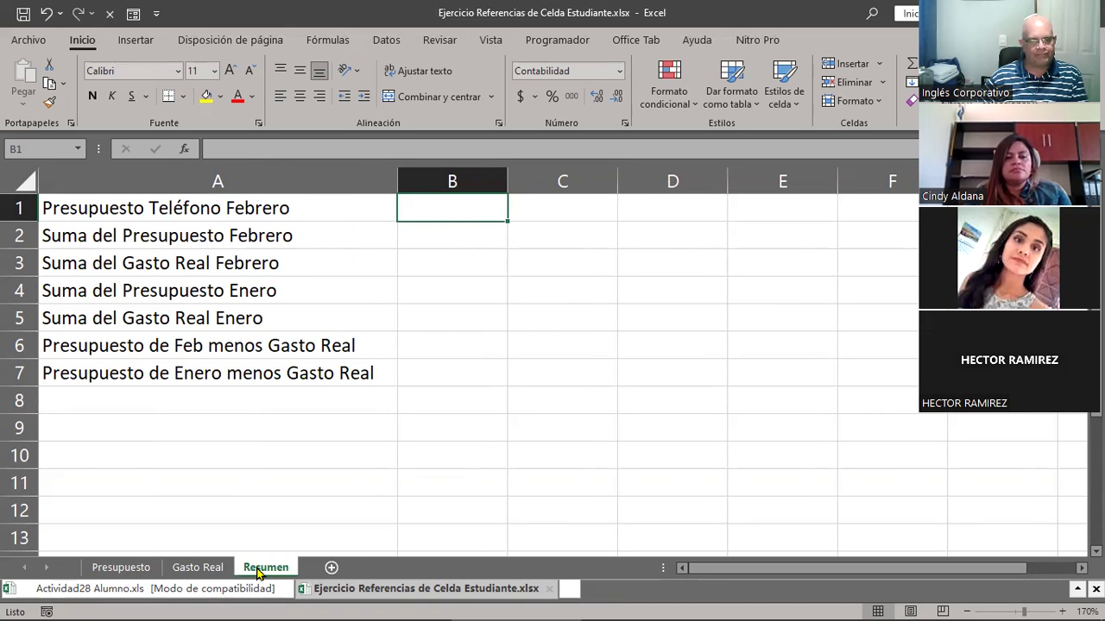
key(ctrl+shift+Page_Up)
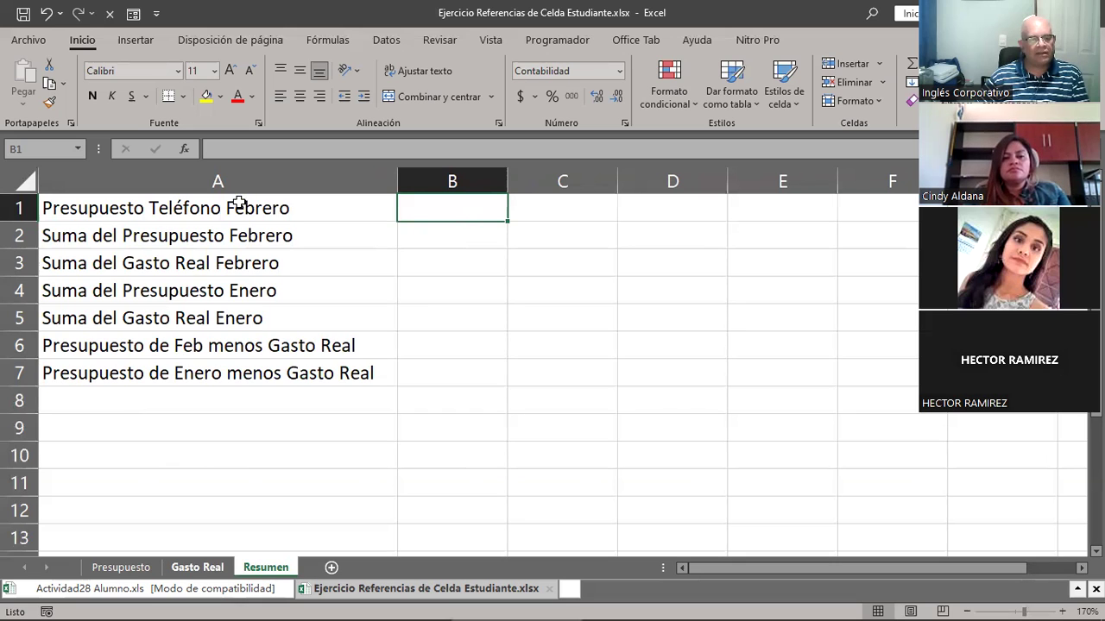
On the Gasto Real sheet, add the label "IVA" in A7 and the rate 13% in B7
click(197, 567)
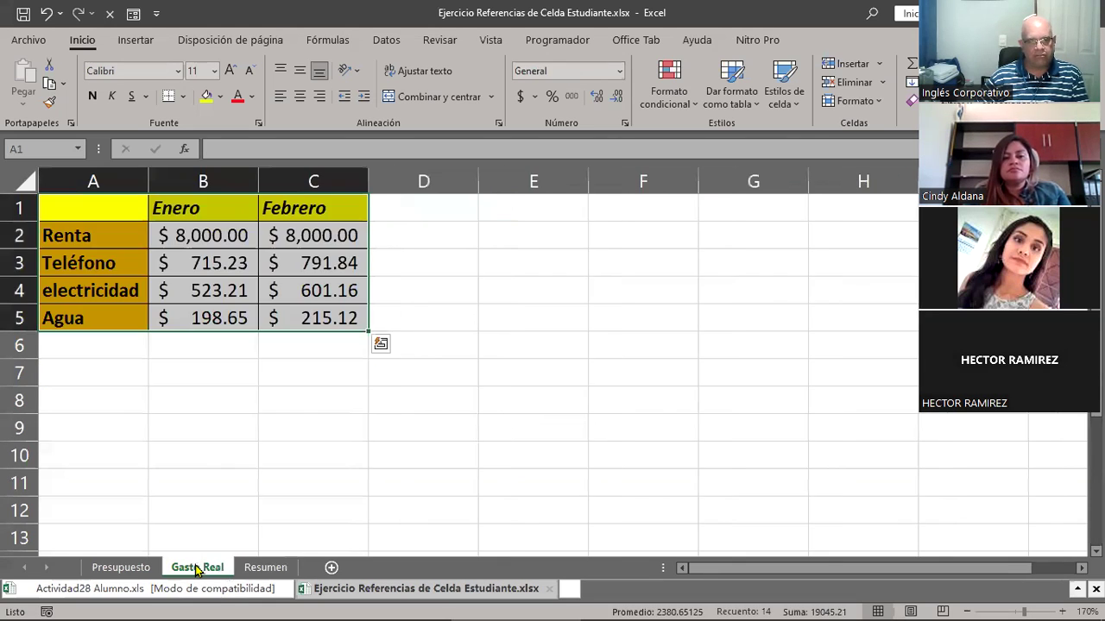
click(343, 243)
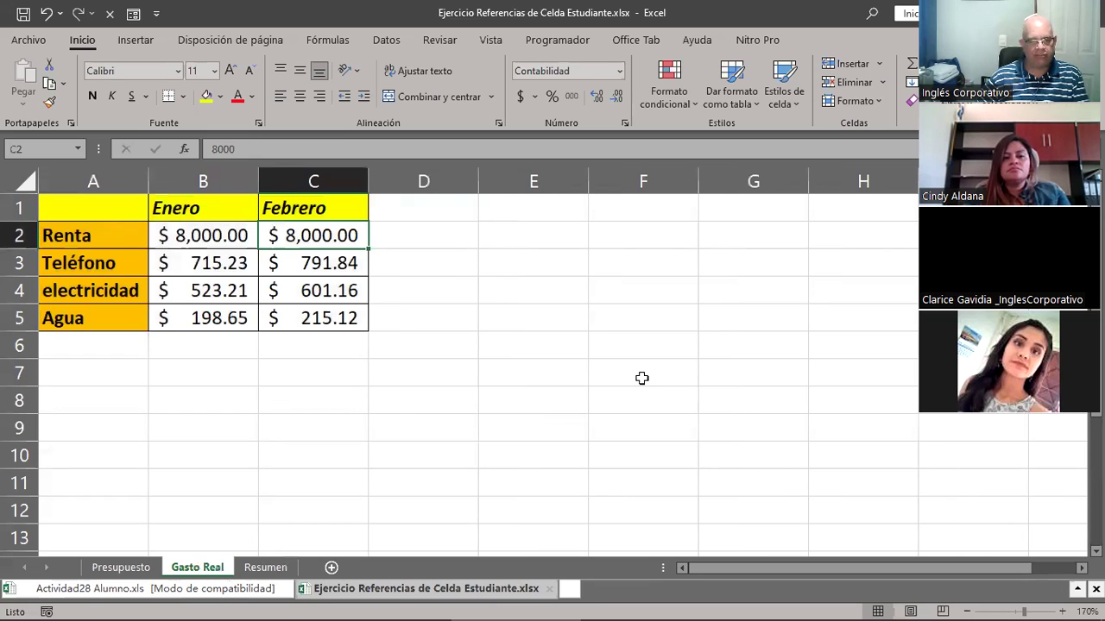
key(ctrl+Home)
key(ctrl+shift+End)
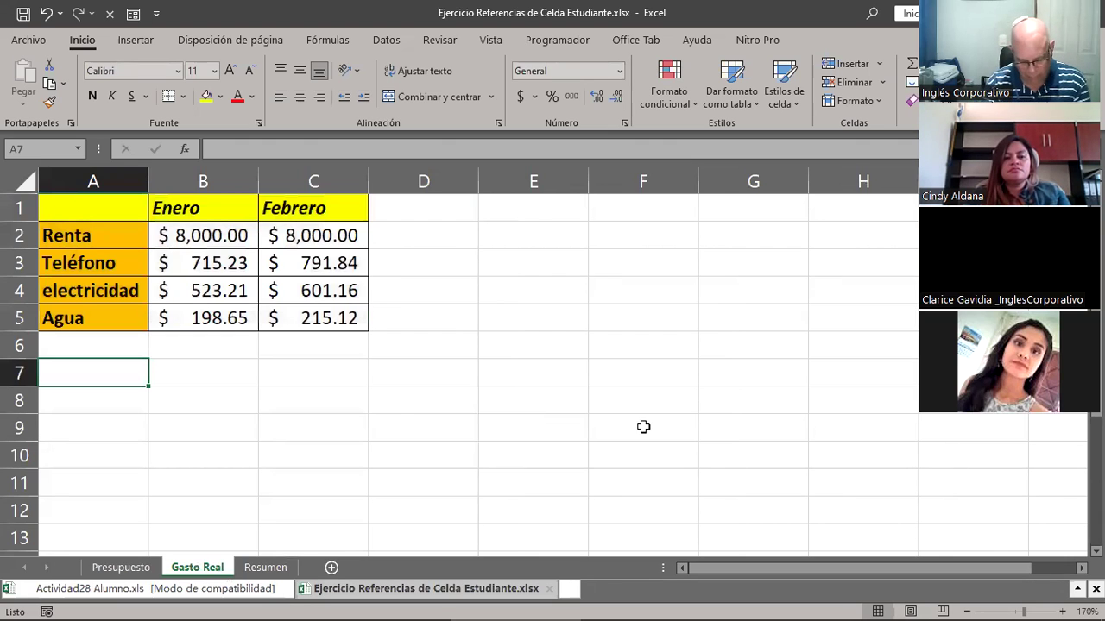
text(IVA)
key(Tab)
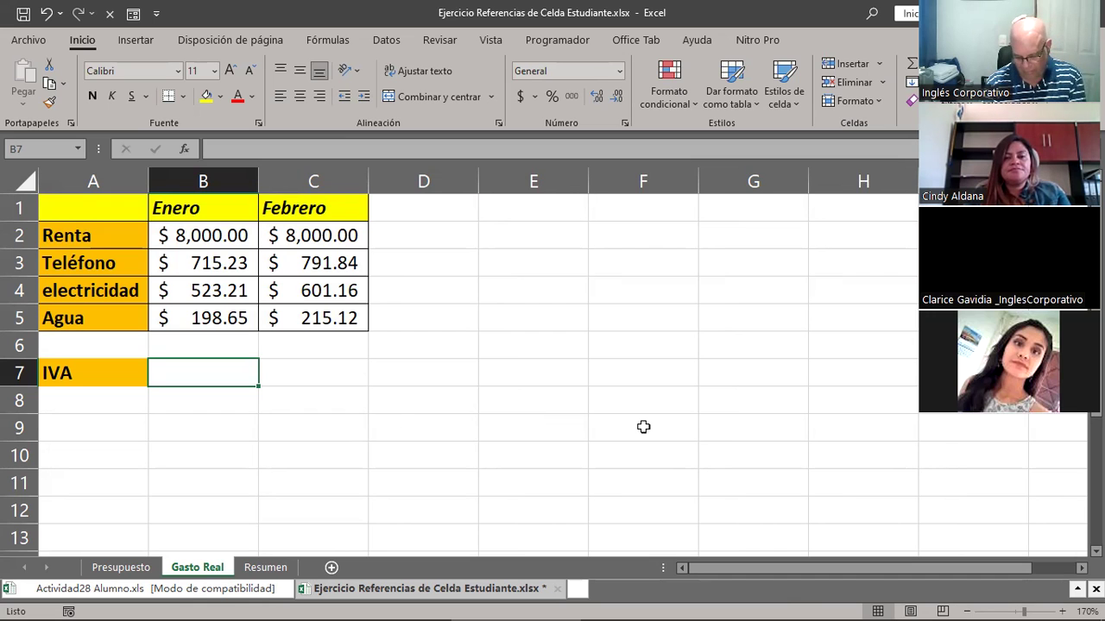
text(13%)
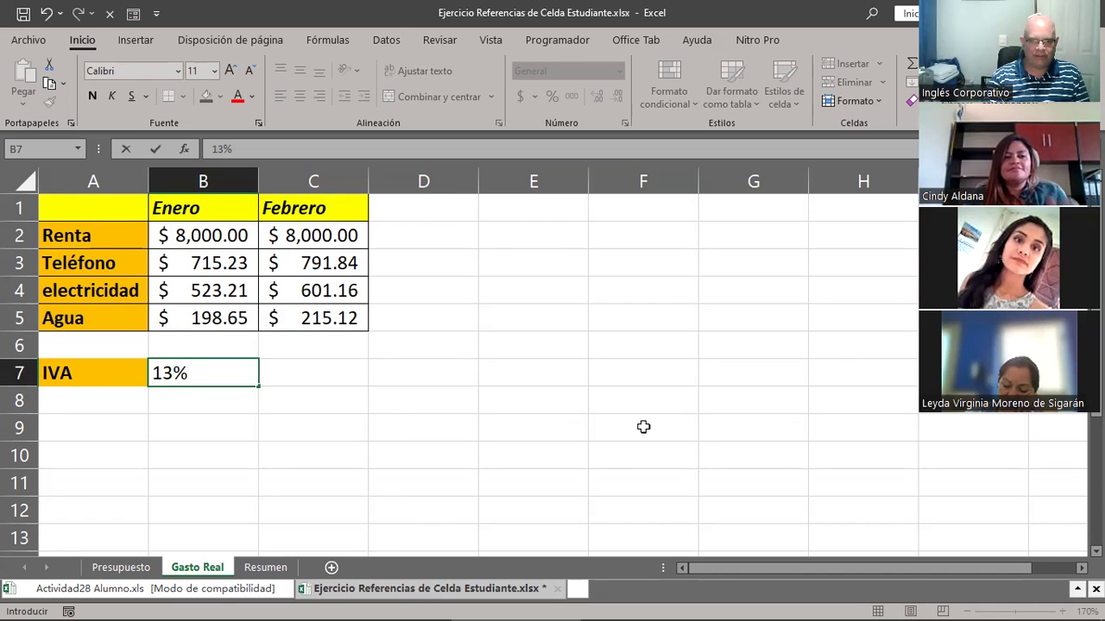
key(Return)
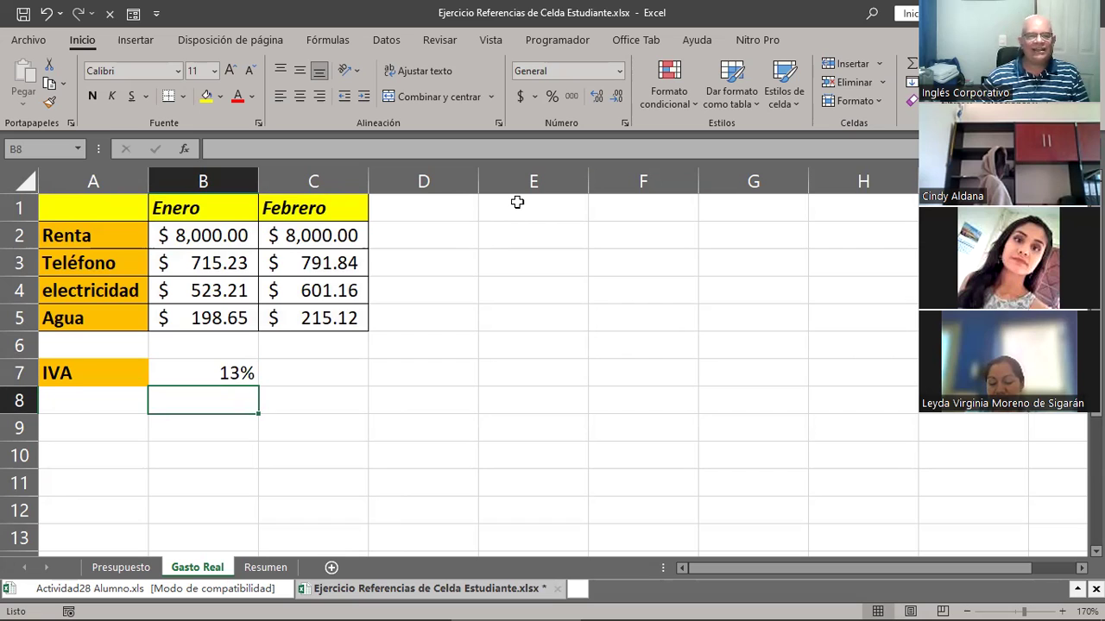
Add the header "Total con IVA" in D1 and copy the yellow bold italic format of the month headers to it
click(473, 207)
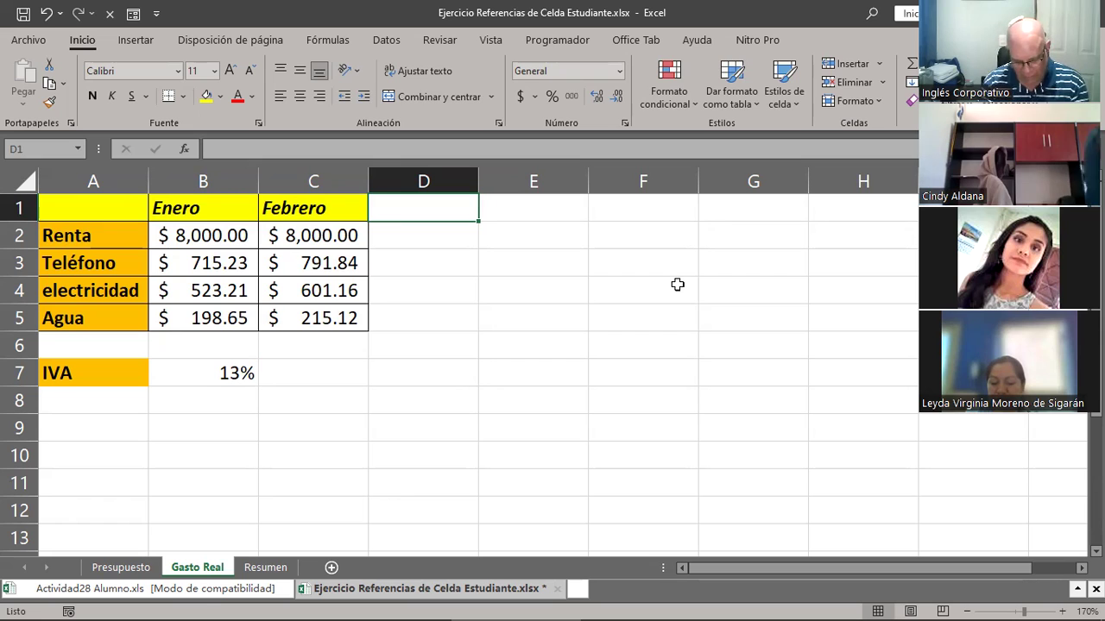
key(BackSpace)
text(Total )
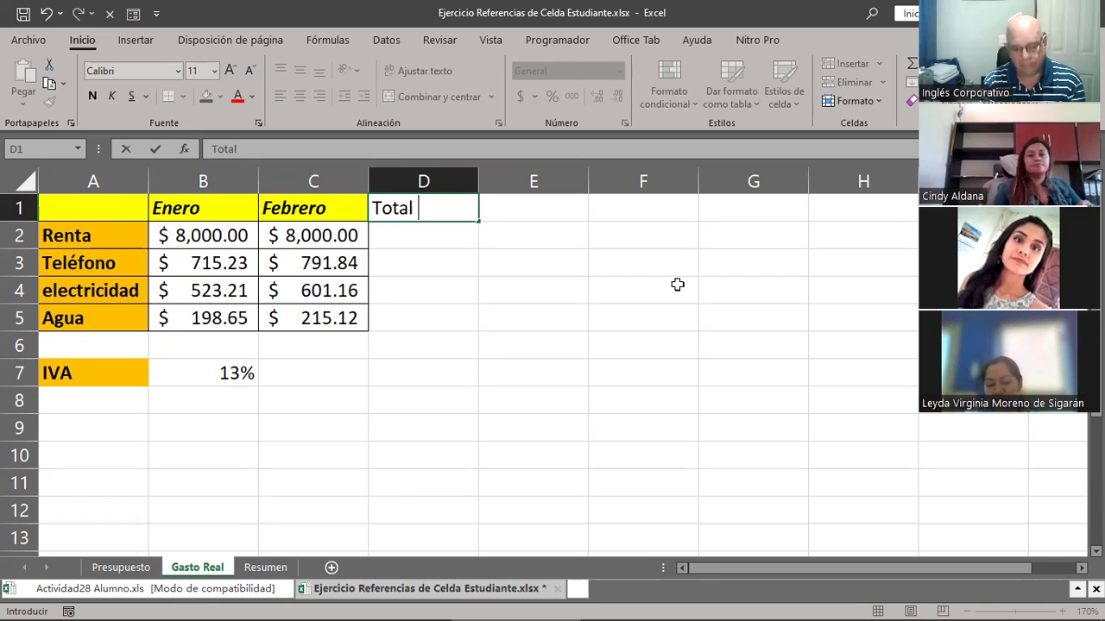
text(con I)
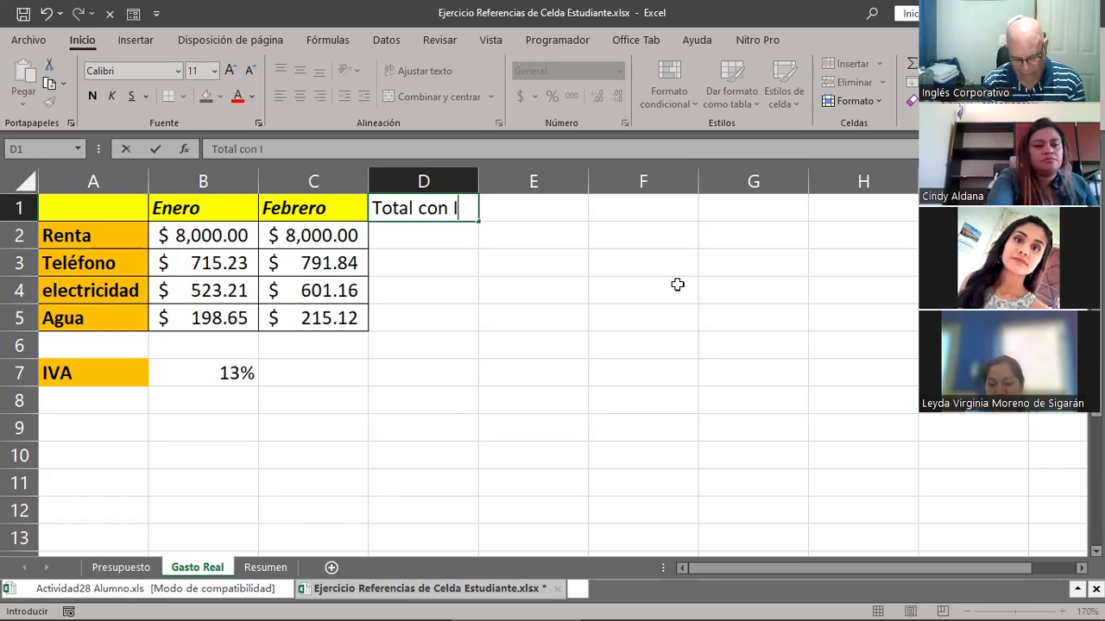
text(VA)
key(ctrl+Return)
key(Return)
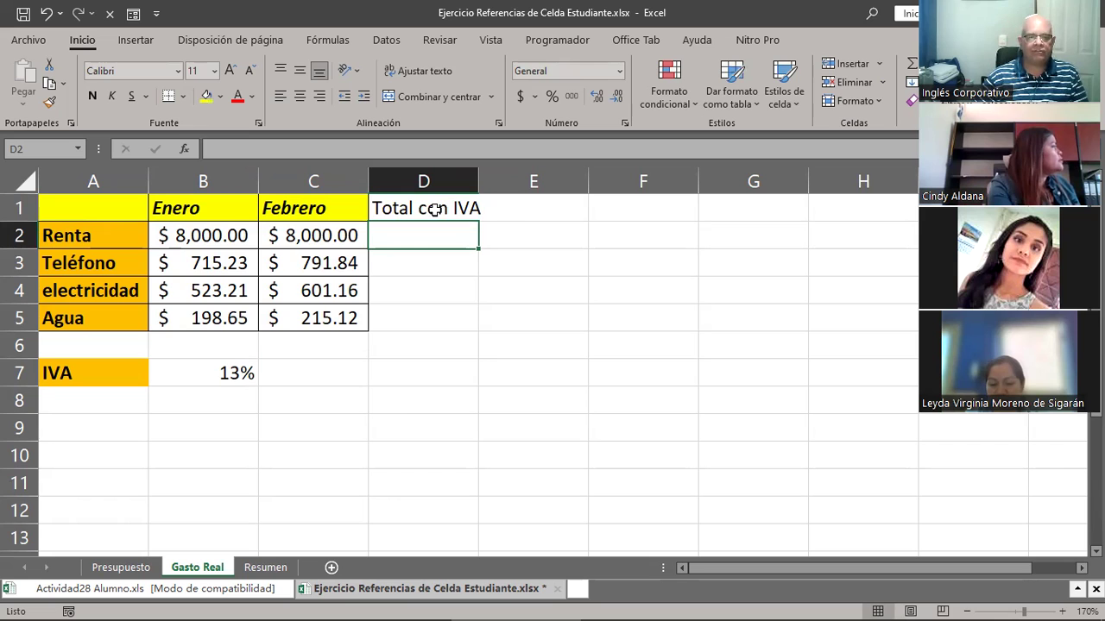
click(50, 110)
click(419, 216)
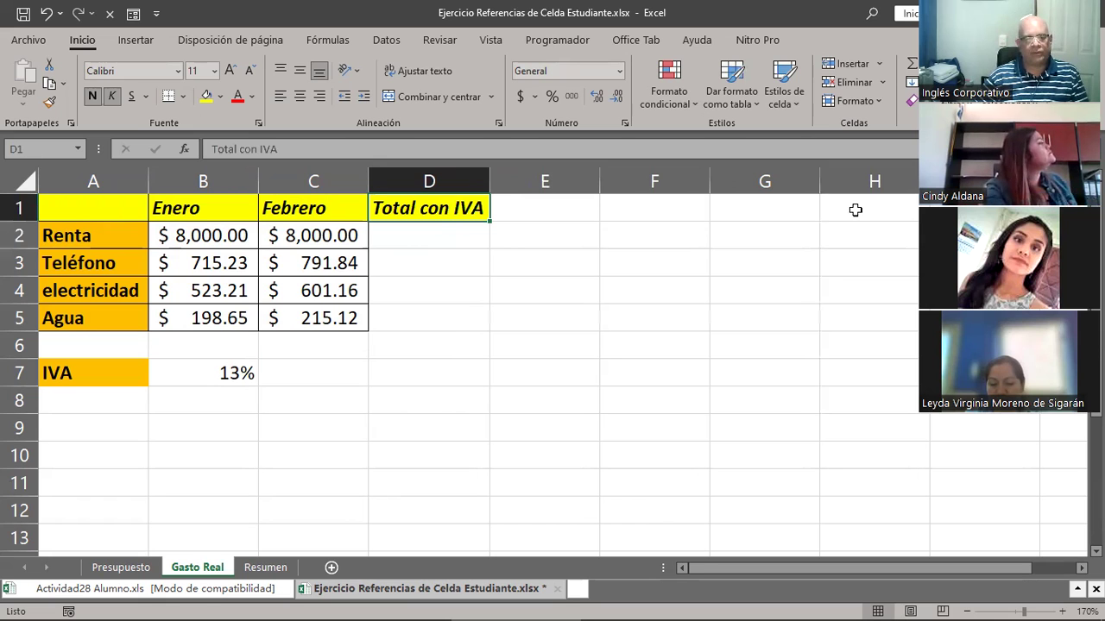
Enter the formula =B2*B7+C2*B7 in D2 for the Renta row
key(Down)
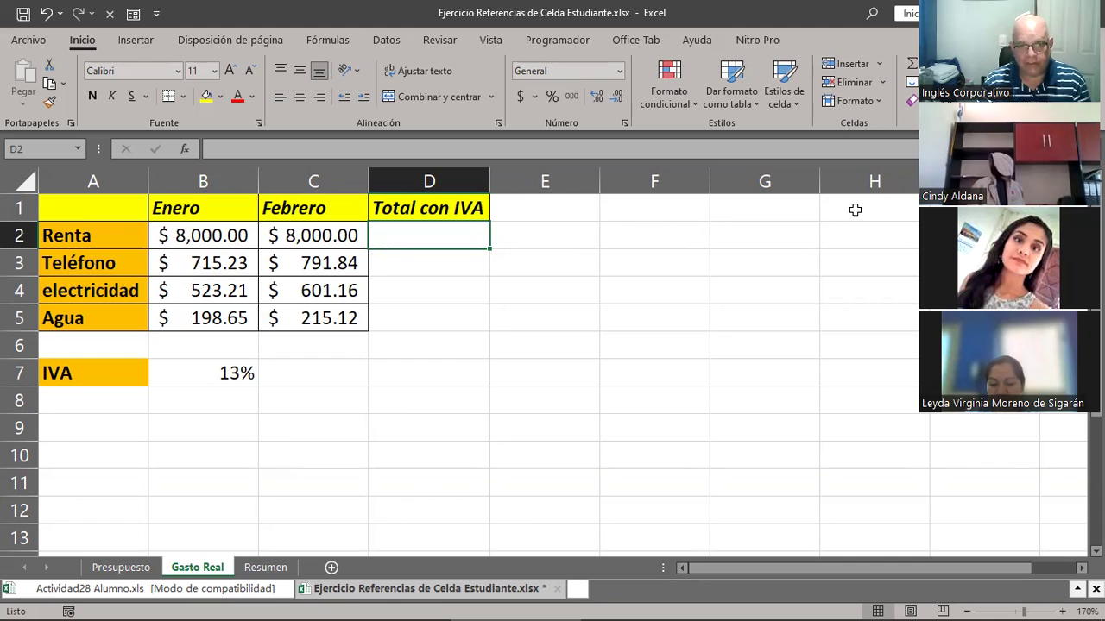
text(=)
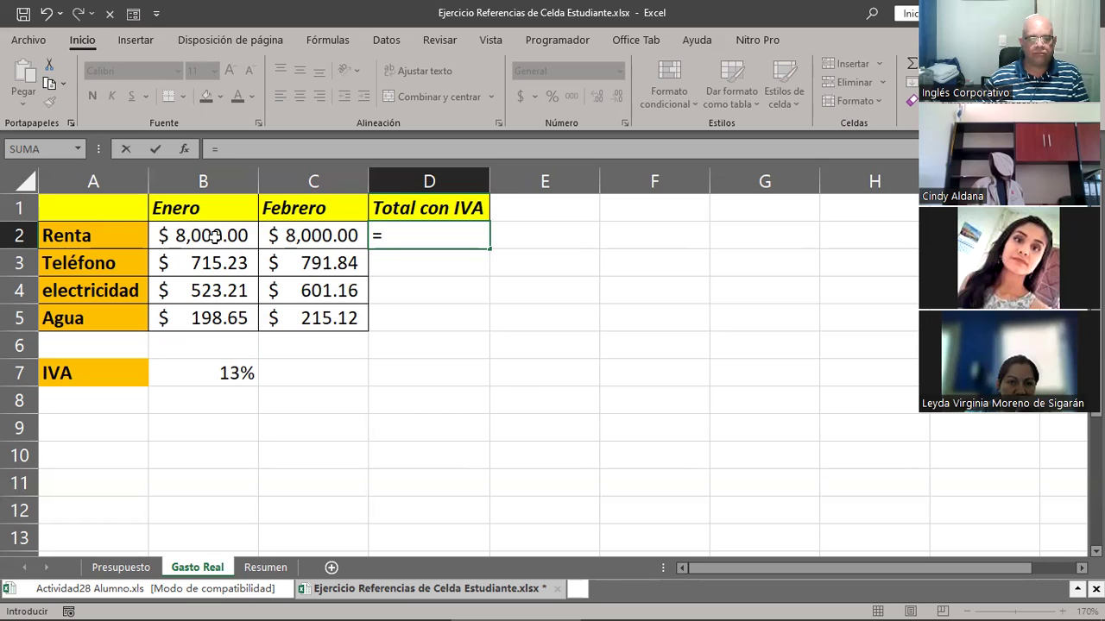
key(Left)
key(Left)
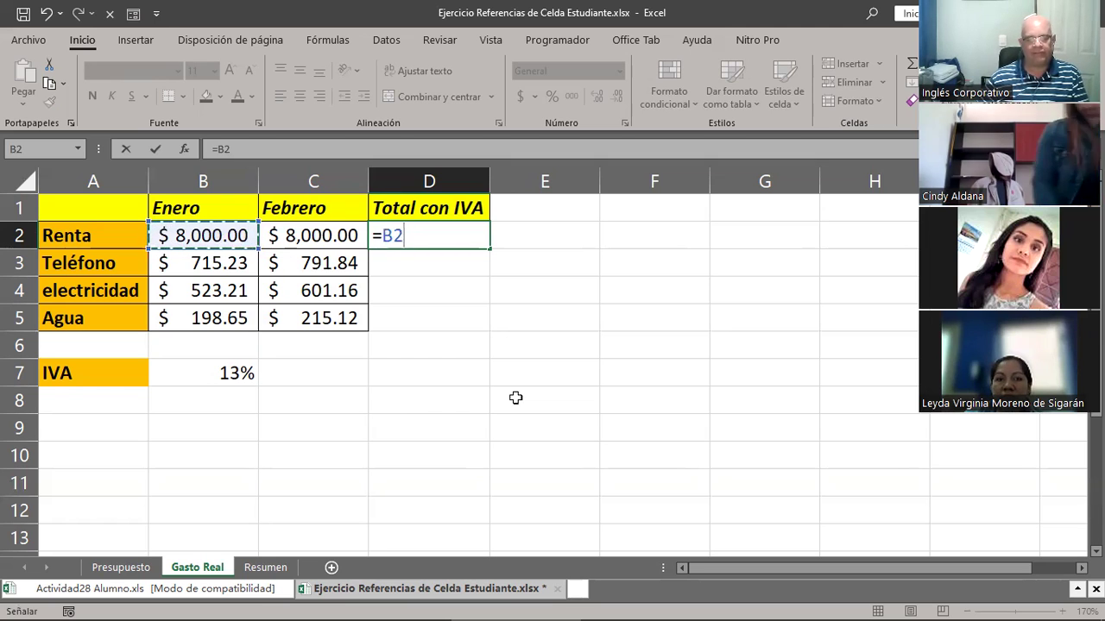
text(*)
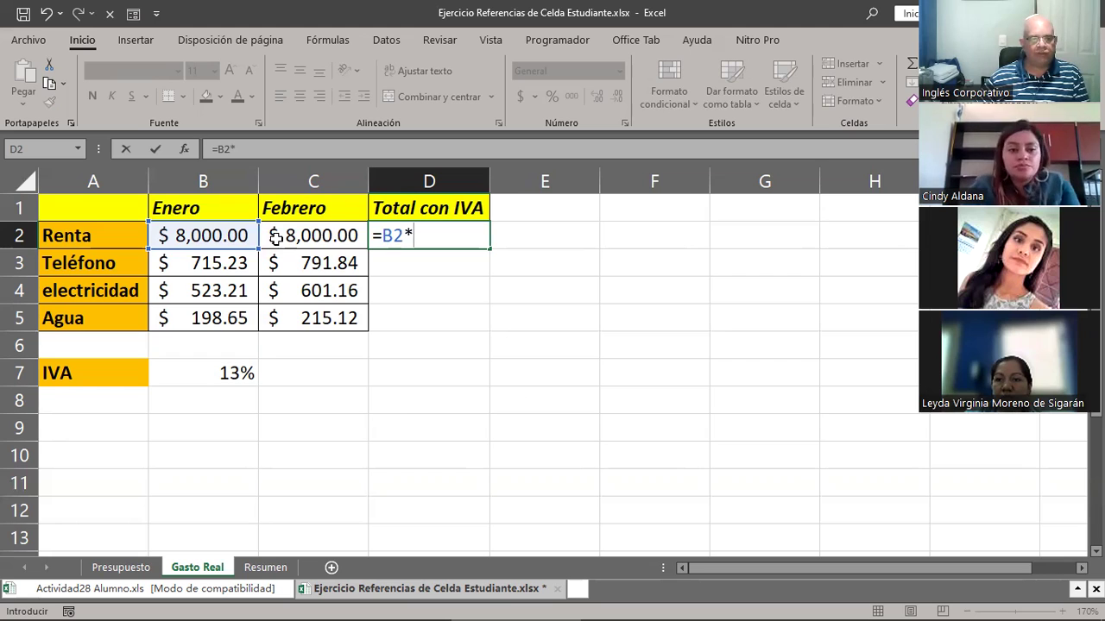
click(154, 380)
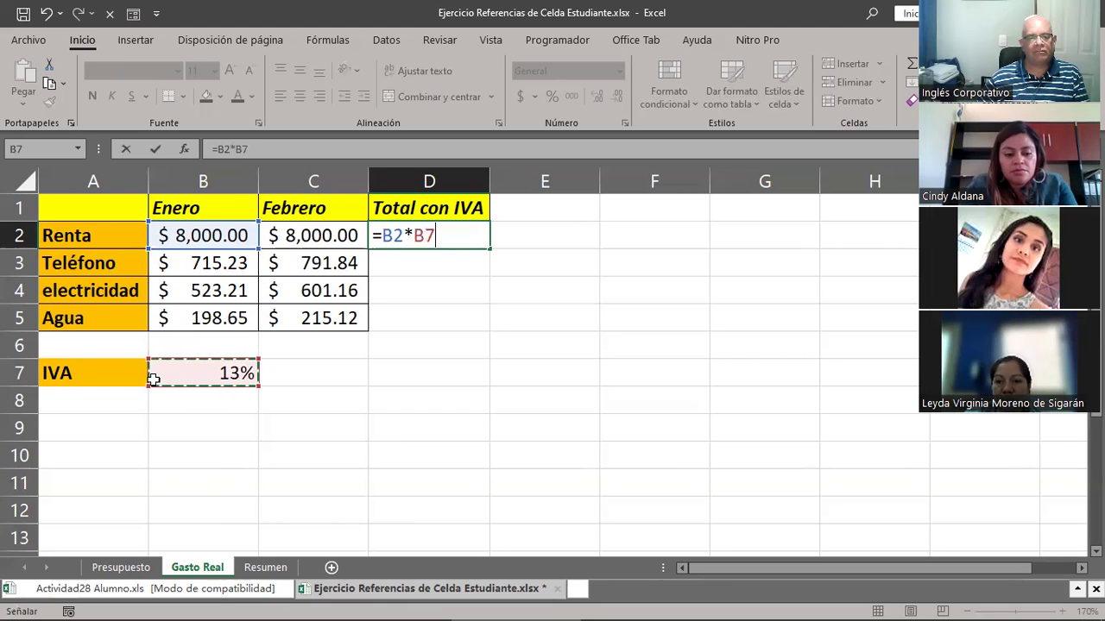
text(+)
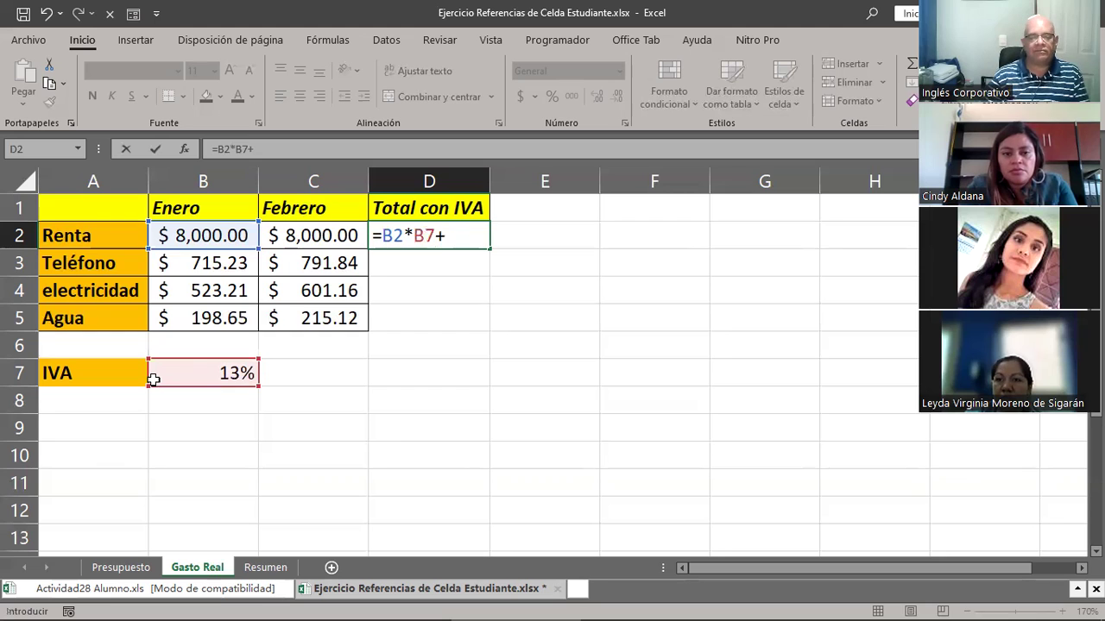
click(305, 247)
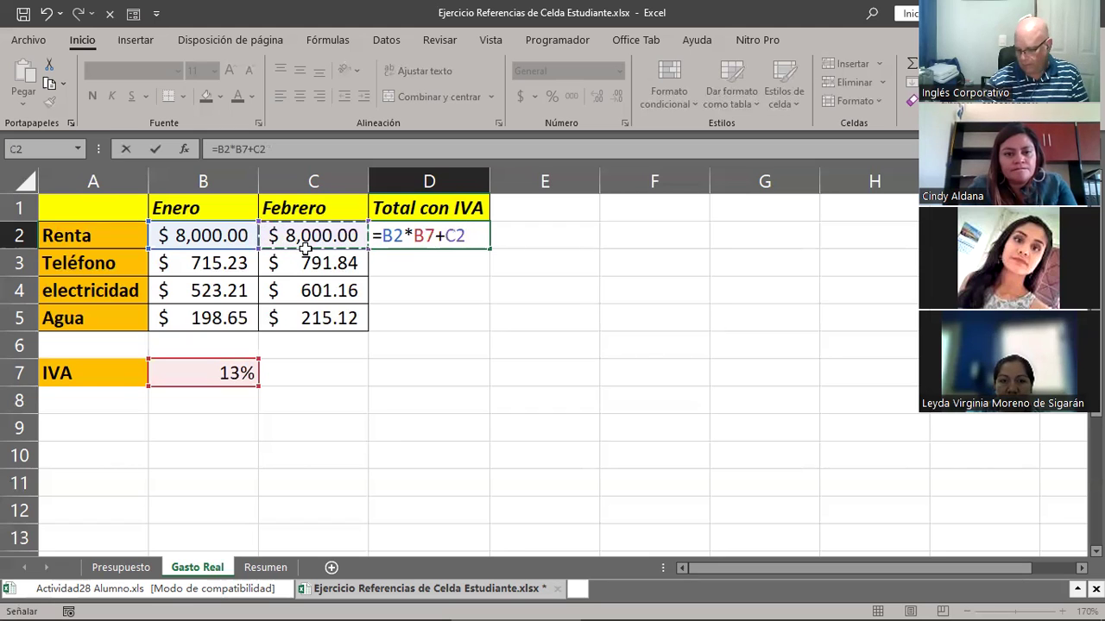
text(*)
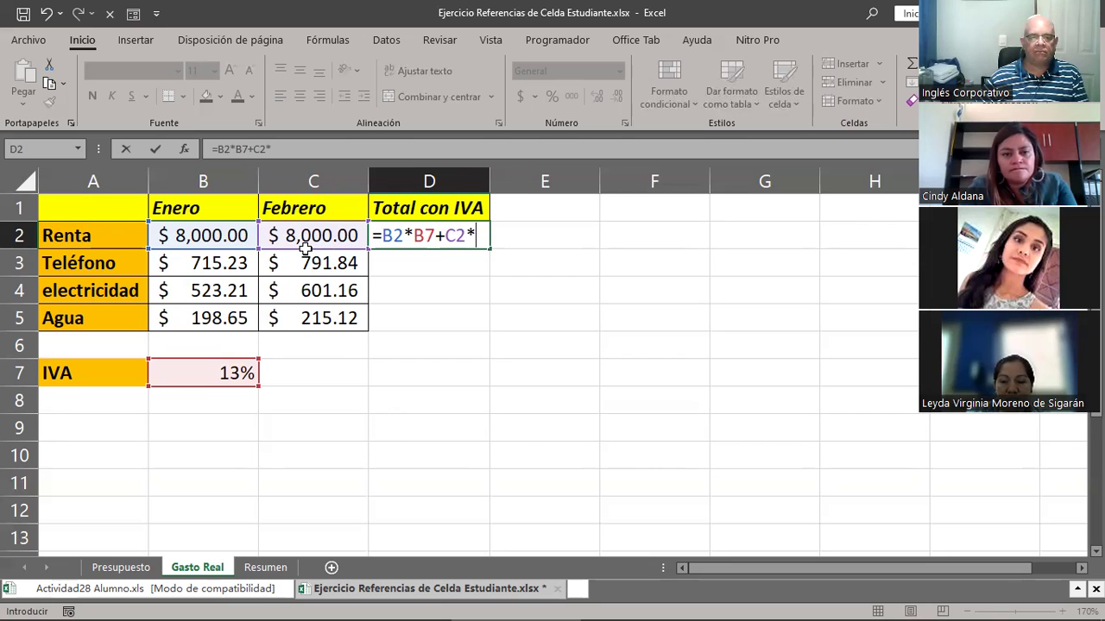
click(200, 361)
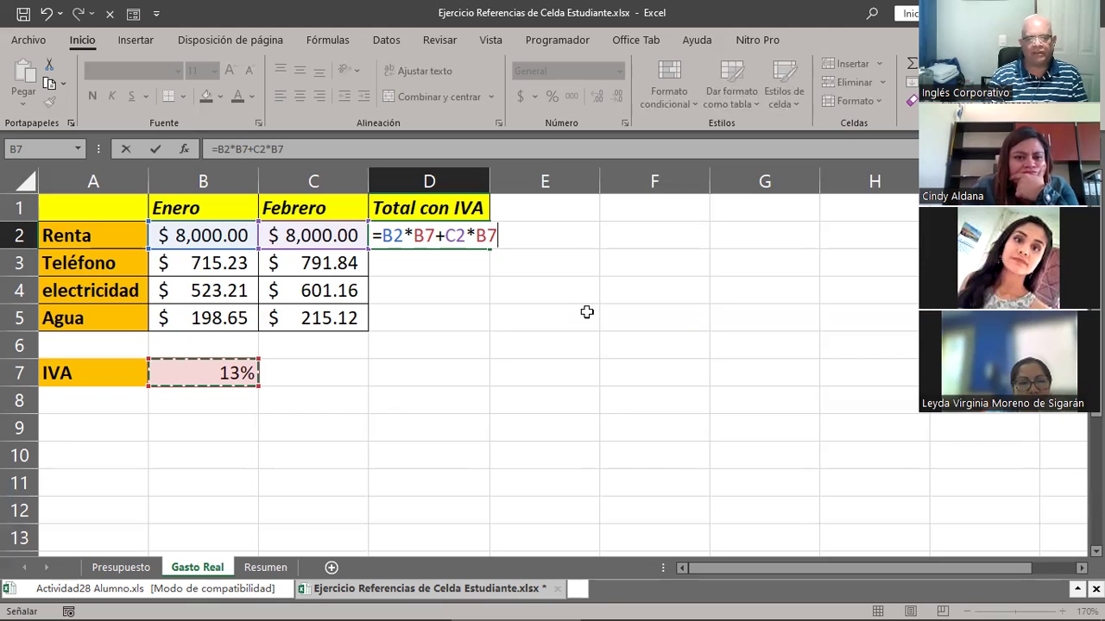
key(Return)
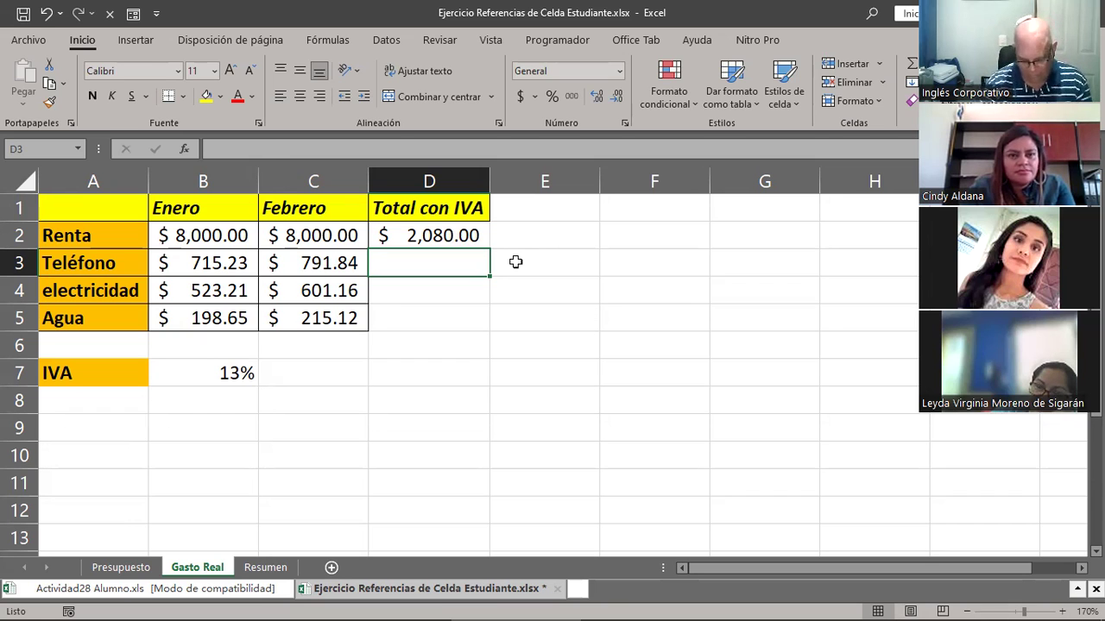
Edit the formula in D2 to enclose the product B2*B7 in parentheses
key(Up)
key(F2)
key(Home)
key(Right)
text(()
key(Right)
key(Right)
key(Right)
key(Right)
key(Right)
text())
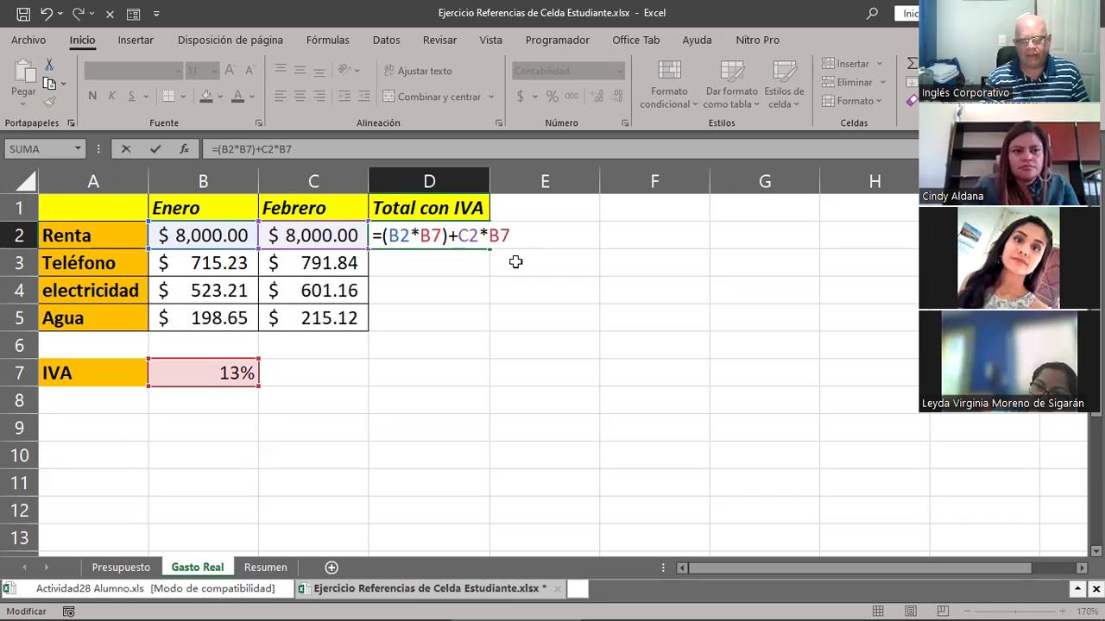
key(Right)
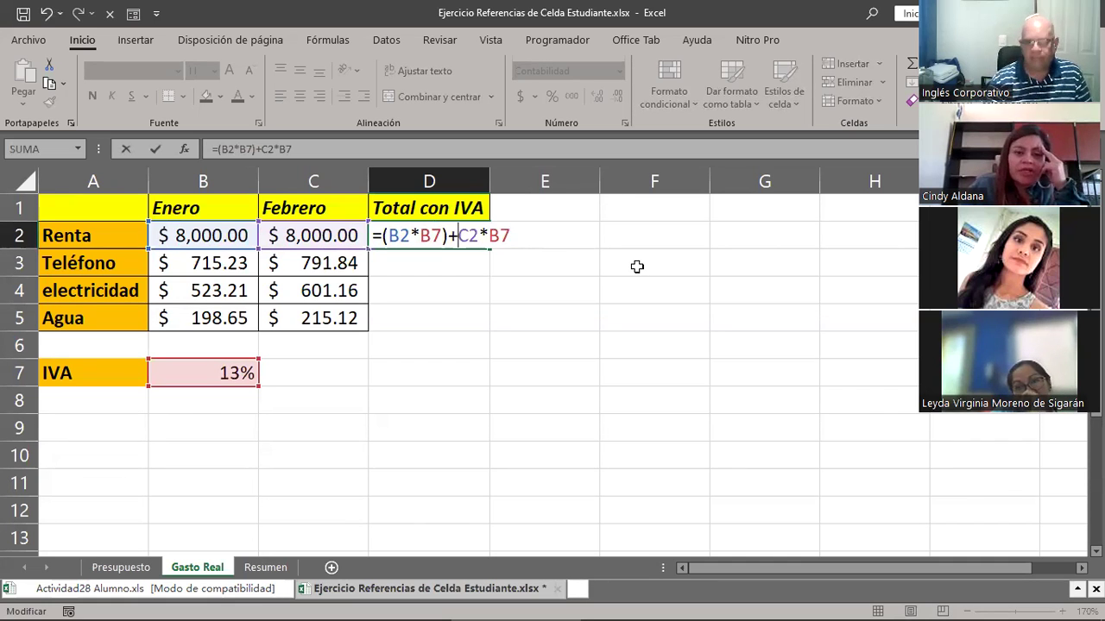
Try extending the parentheses in D2 to enclose B2*B7+C2*B7, followed by a multiplication sign
key(Left)
key(BackSpace)
key(End)
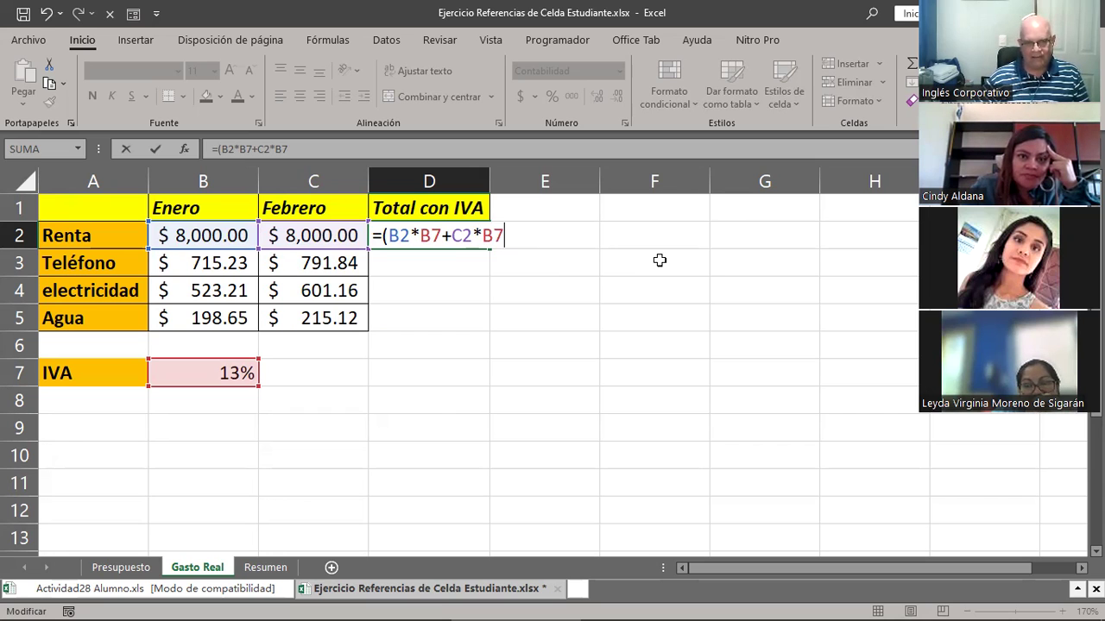
key(Left)
key(Left)
key(Left)
key(Left)
key(Left)
key(Left)
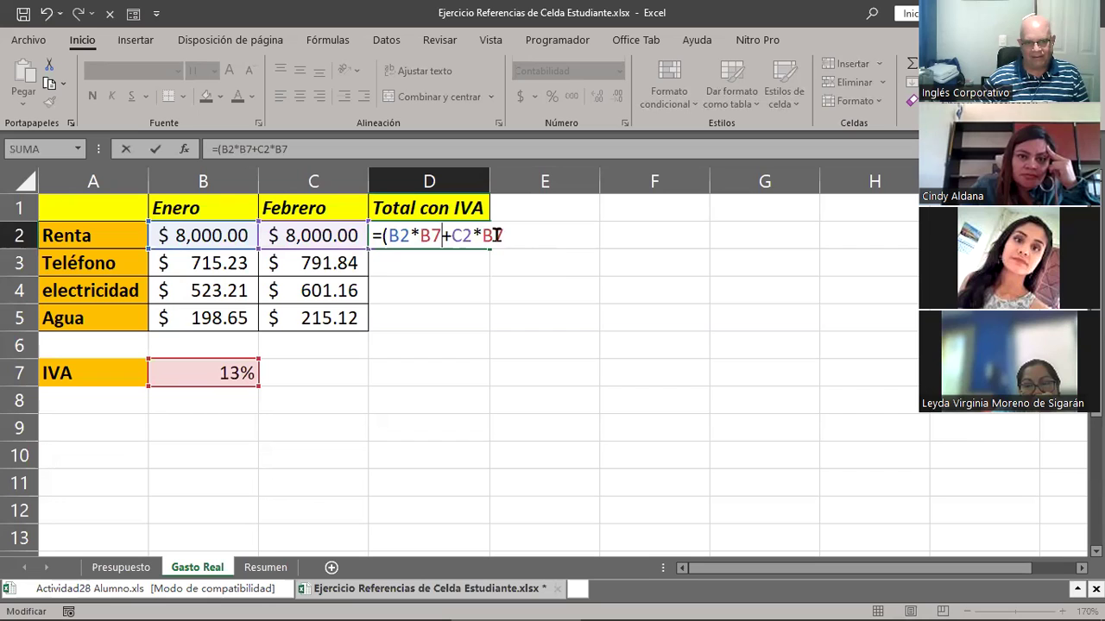
key(End)
text()*1)
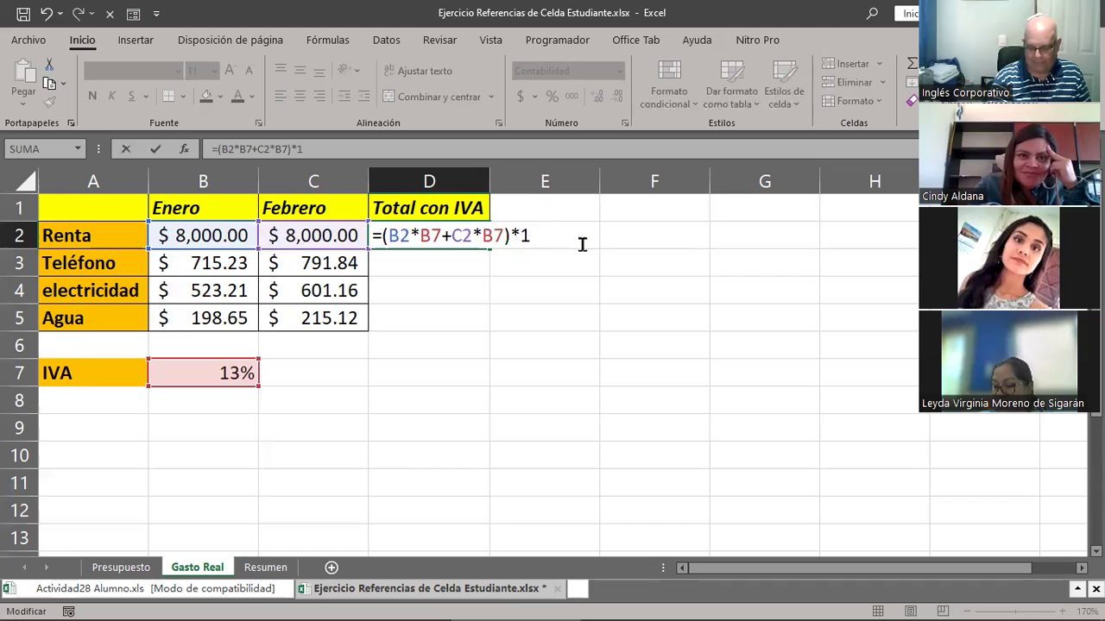
key(BackSpace)
key(Left)
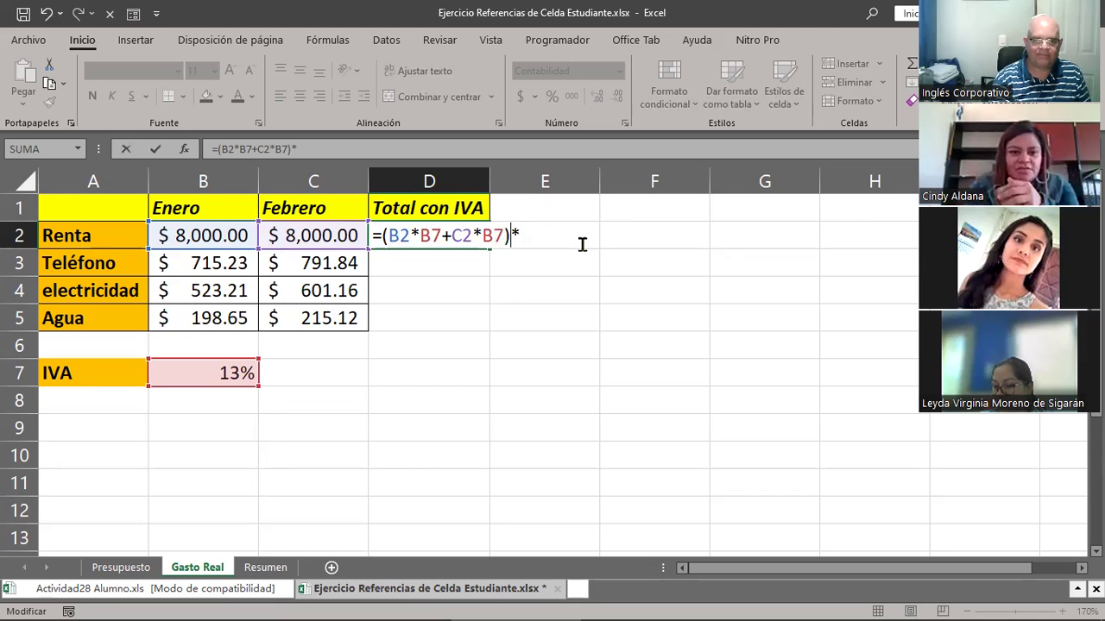
Rewrite the formula in D2 as =(B2+C2)*1.13
key(BackSpace)
key(BackSpace)
key(BackSpace)
key(BackSpace)
key(BackSpace)
key(BackSpace)
key(BackSpace)
key(BackSpace)
key(BackSpace)
key(BackSpace)
key(Delete)
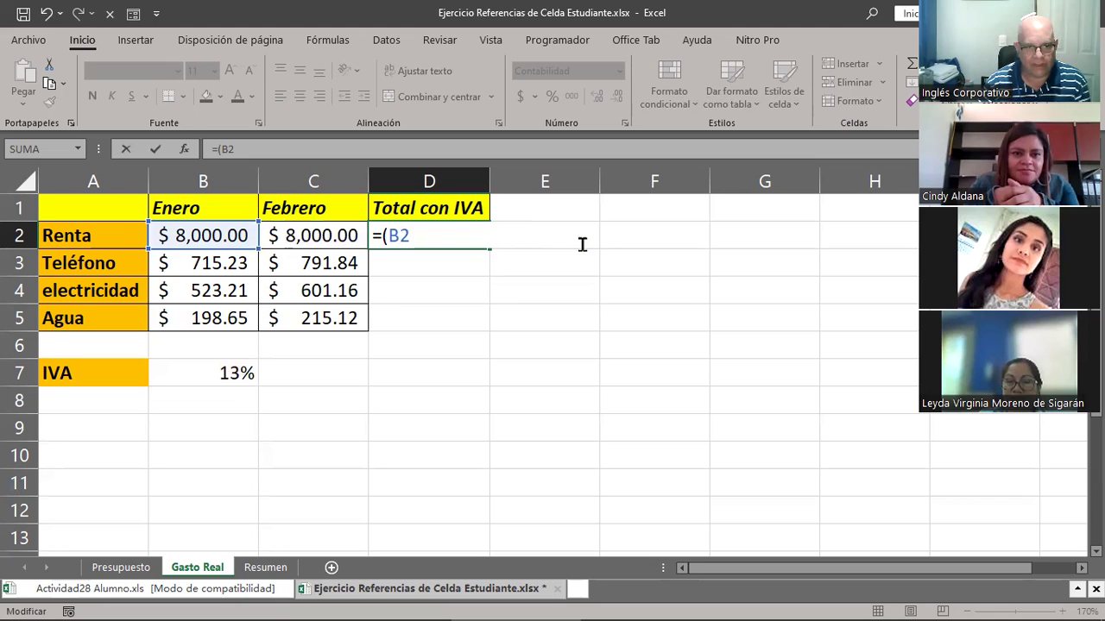
text(+c2)
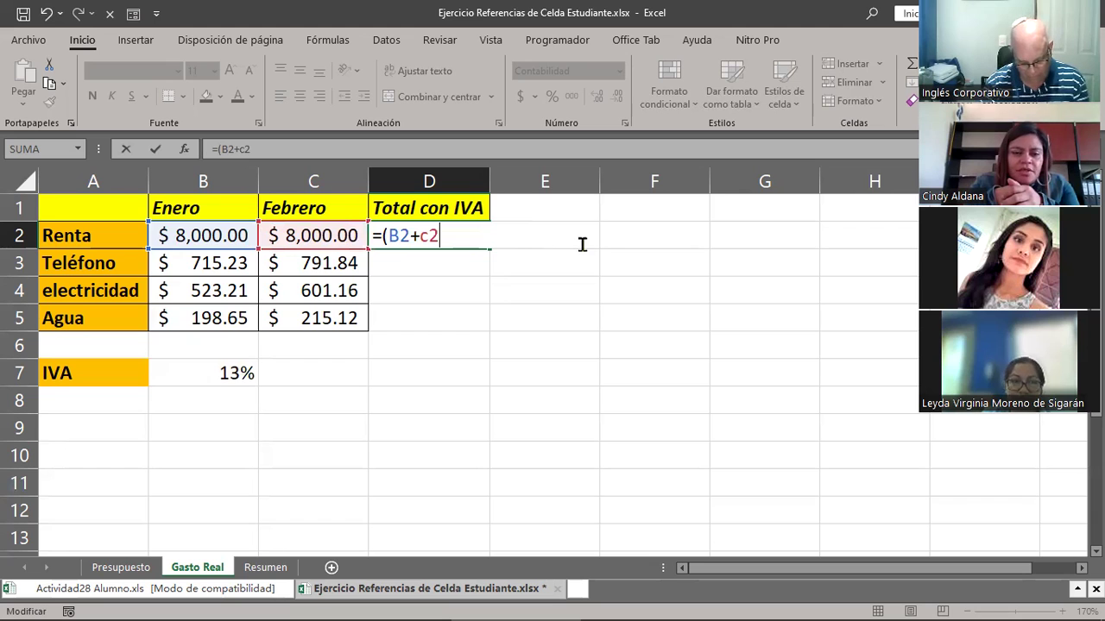
key(BackSpace)
key(BackSpace)
key(Return)
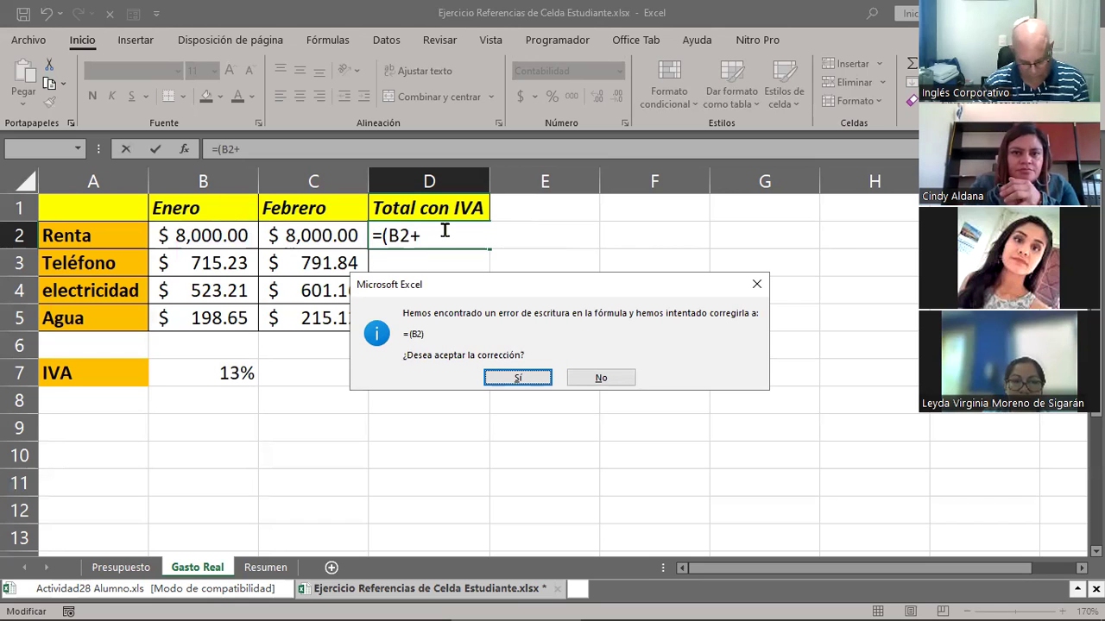
key(Escape)
text(C)
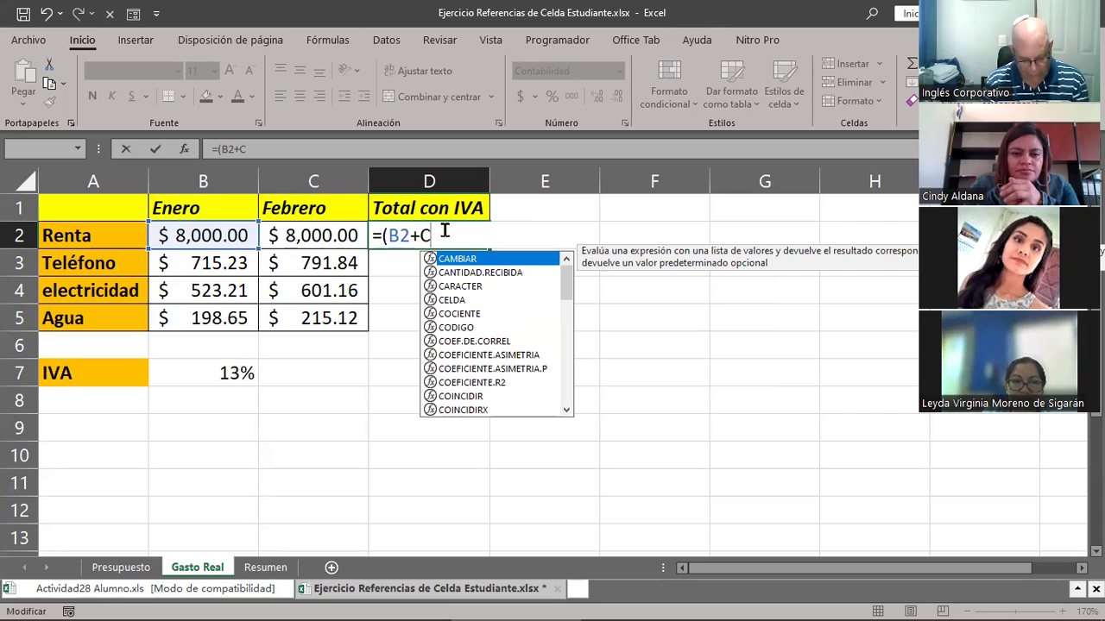
text(2)
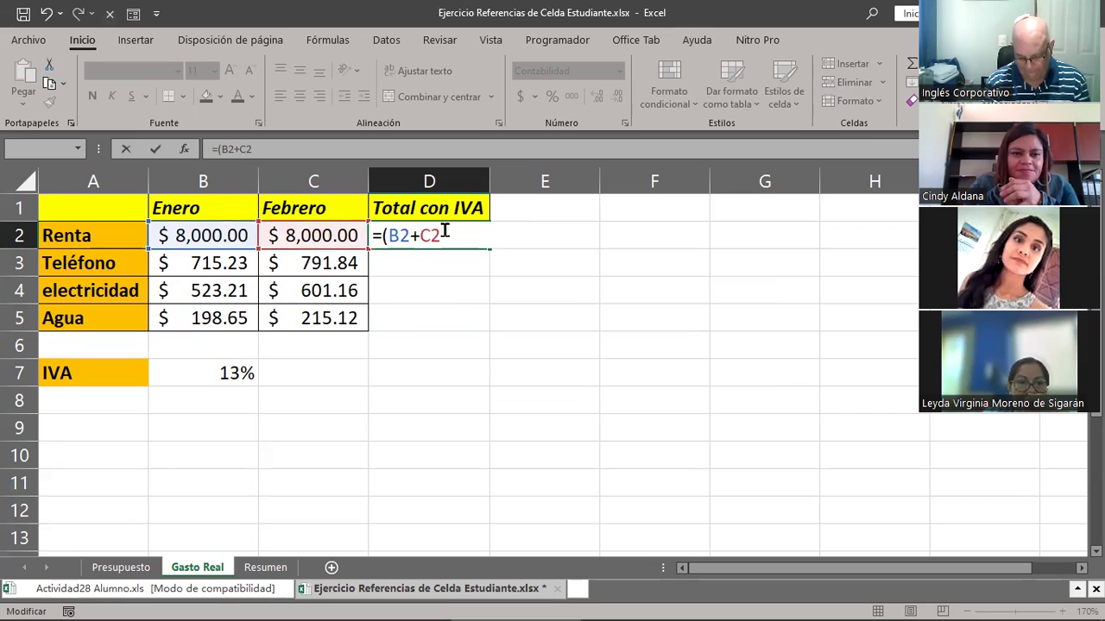
text())
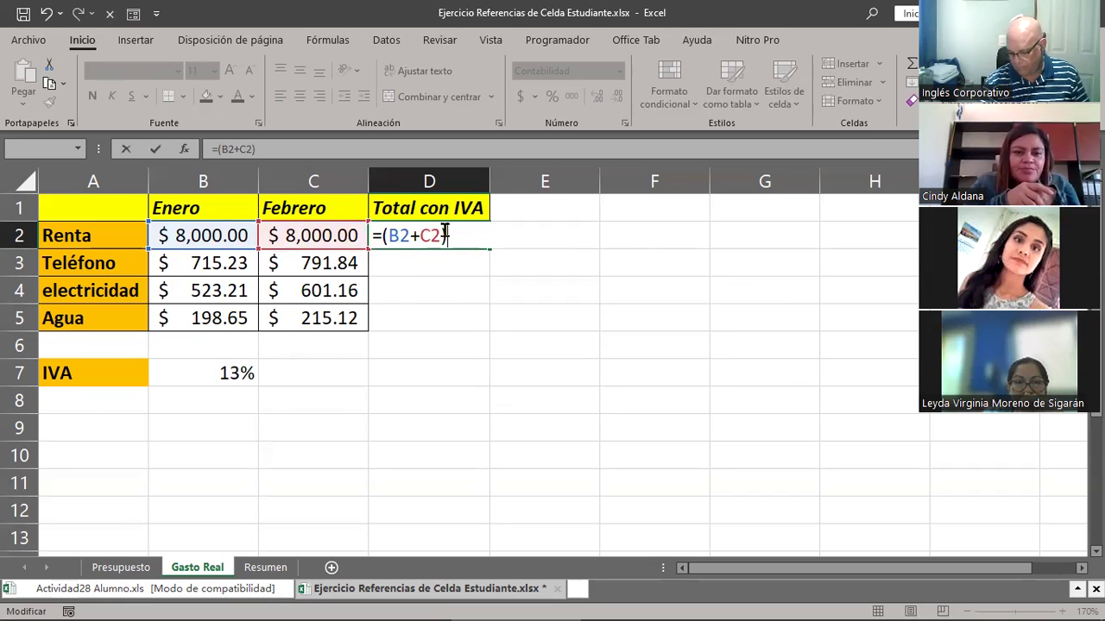
text(*1)
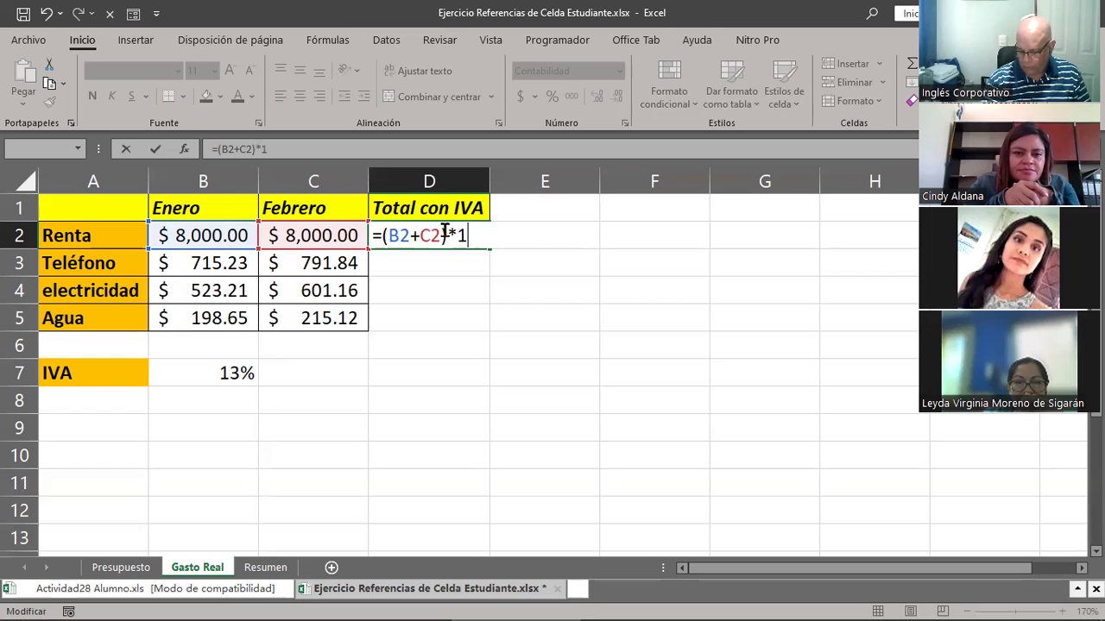
text(.13)
key(Return)
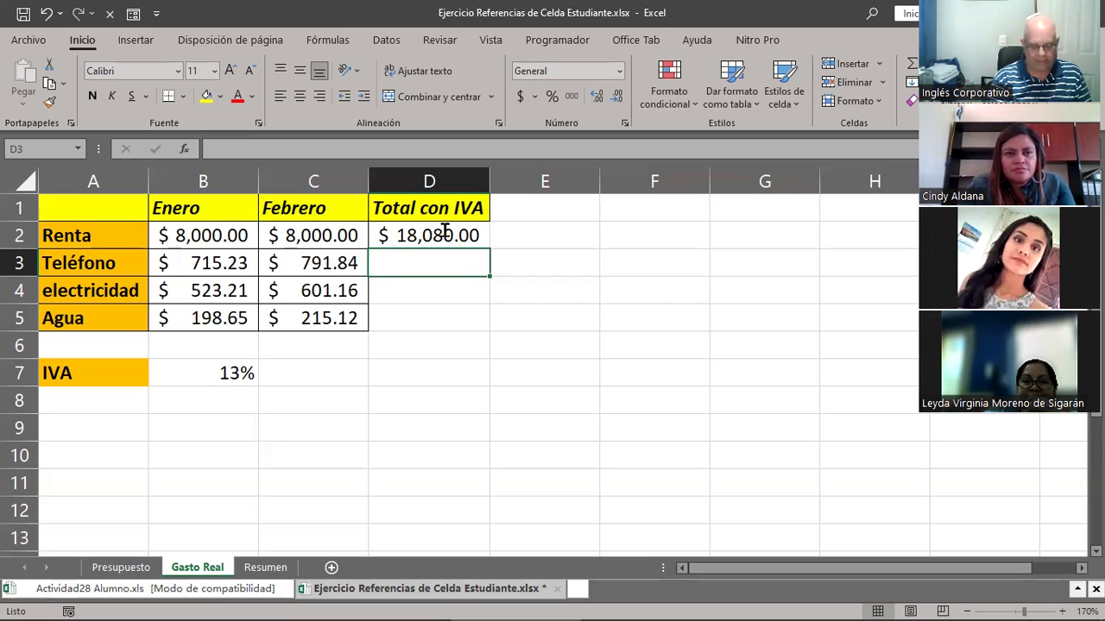
Set the IVA factor in B7 to 1.13 as a plain number without the percent sign
click(196, 371)
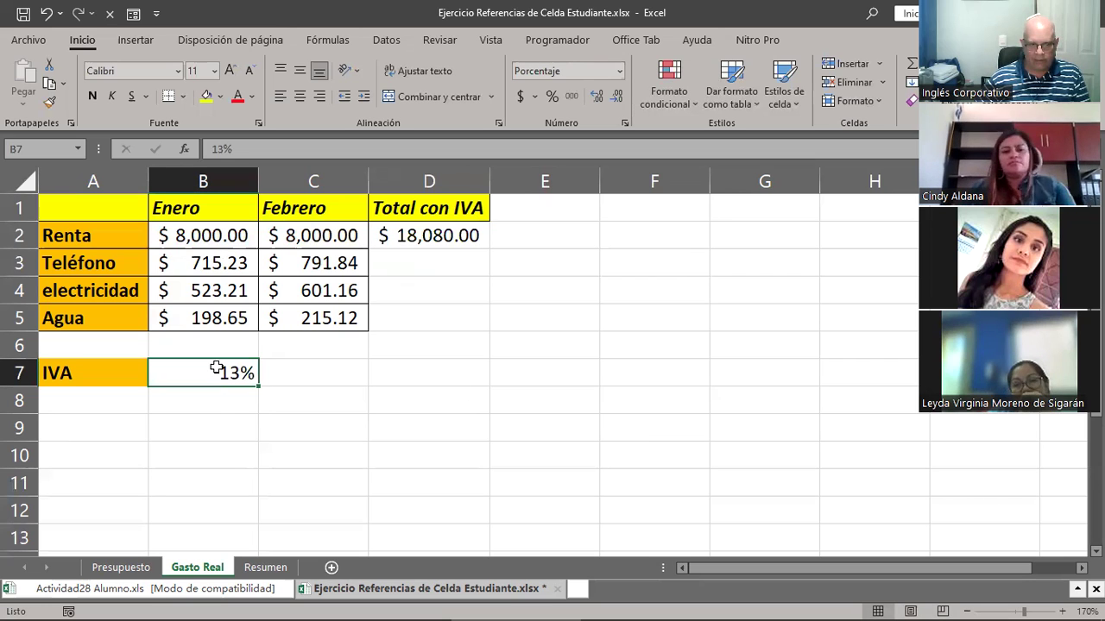
text(1.13)
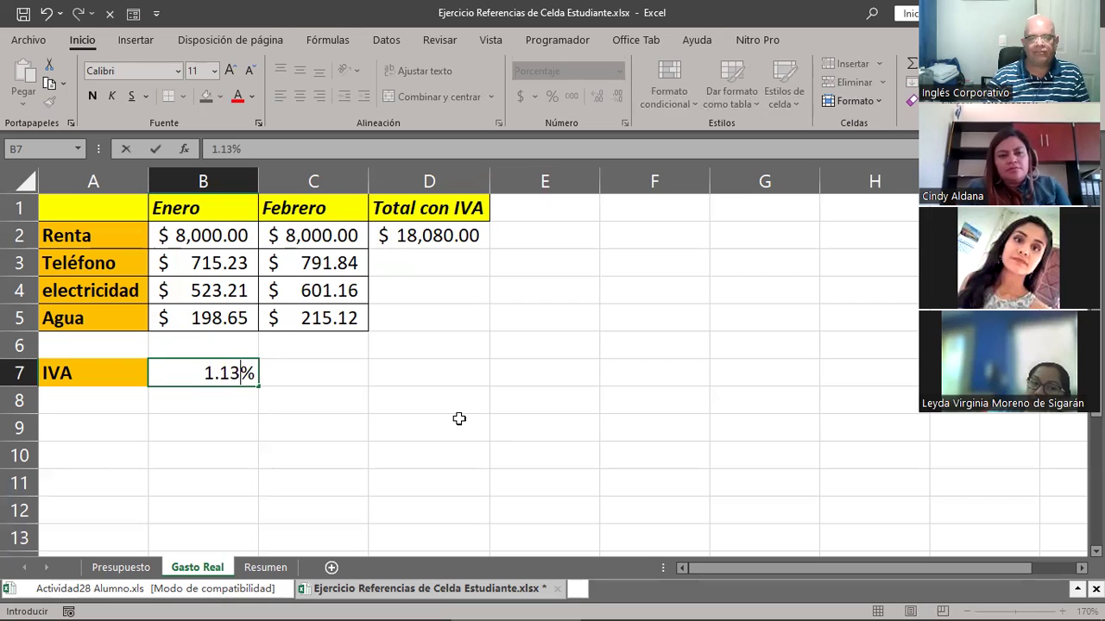
key(Return)
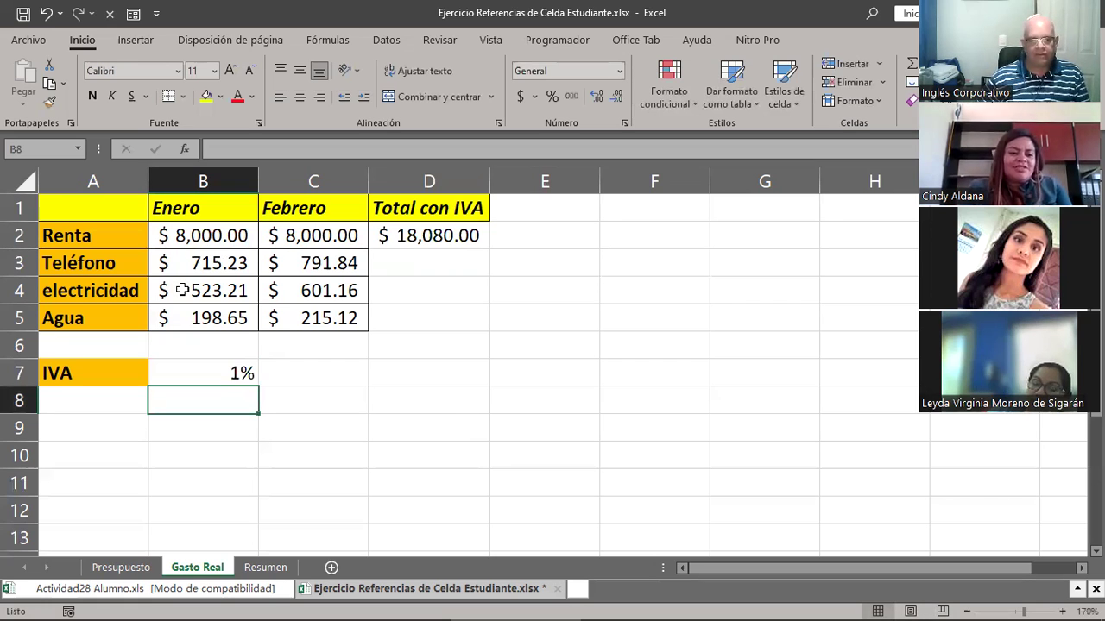
key(Up)
text(1.13)
key(Delete)
key(Return)
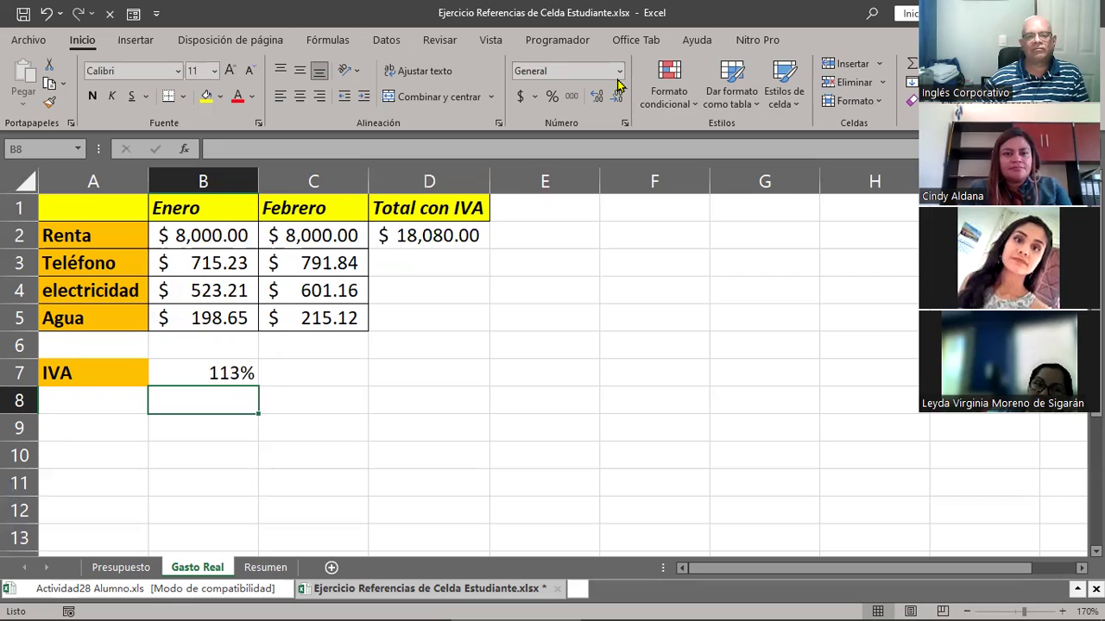
Replace the constant 1.13 in the D2 formula with a reference to B7 and fill the formula down to D5
double_click(453, 235)
key(Delete)
key(Delete)
key(Delete)
key(Delete)
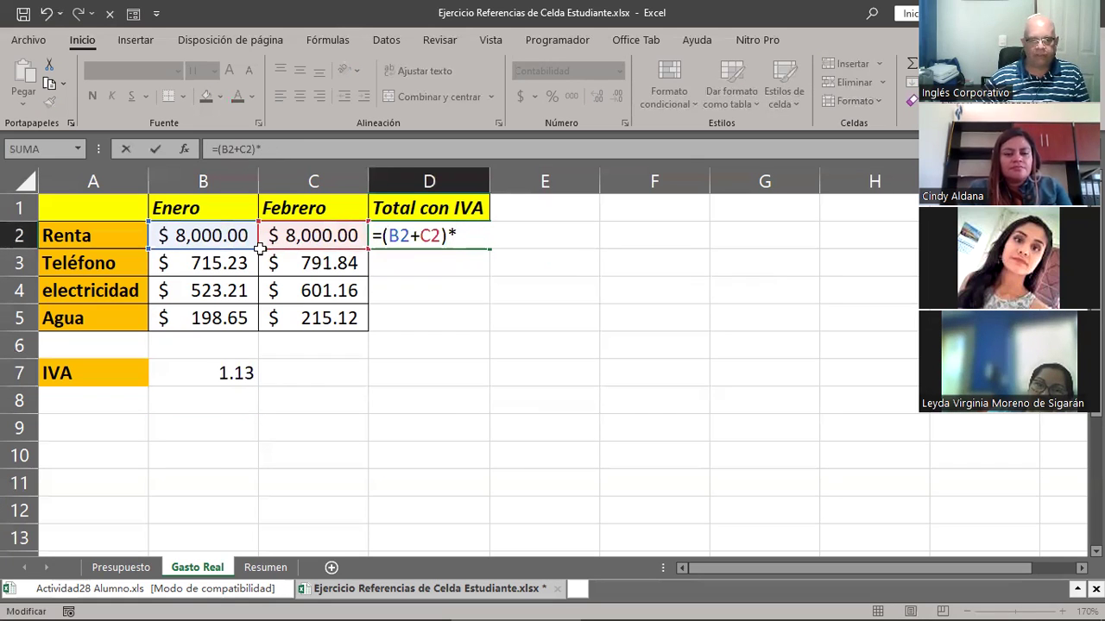
click(210, 373)
key(Return)
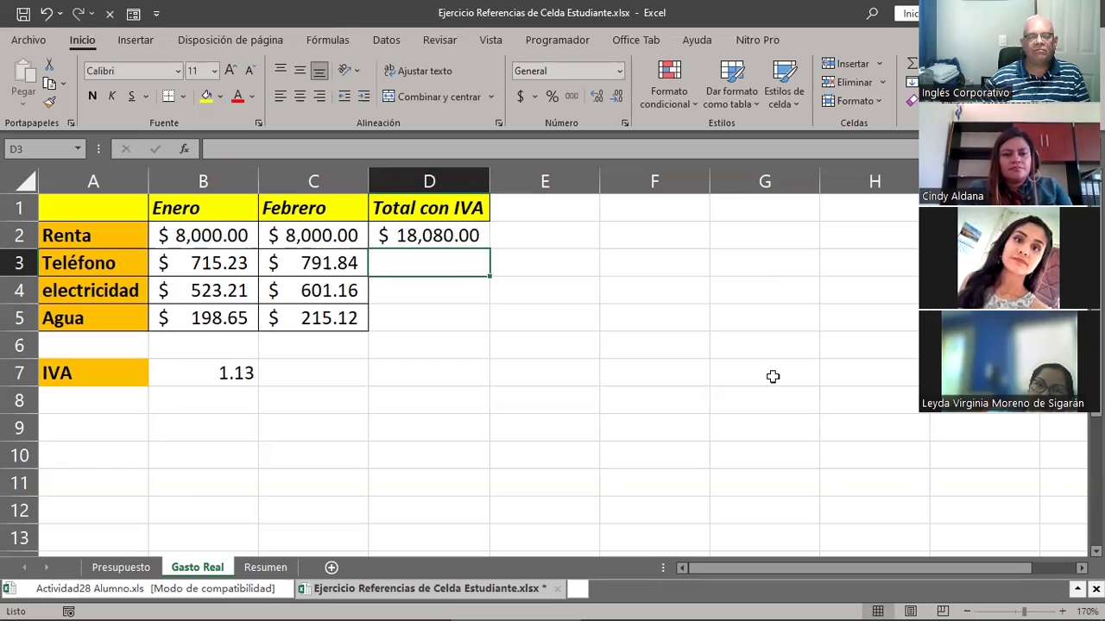
key(ctrl+y)
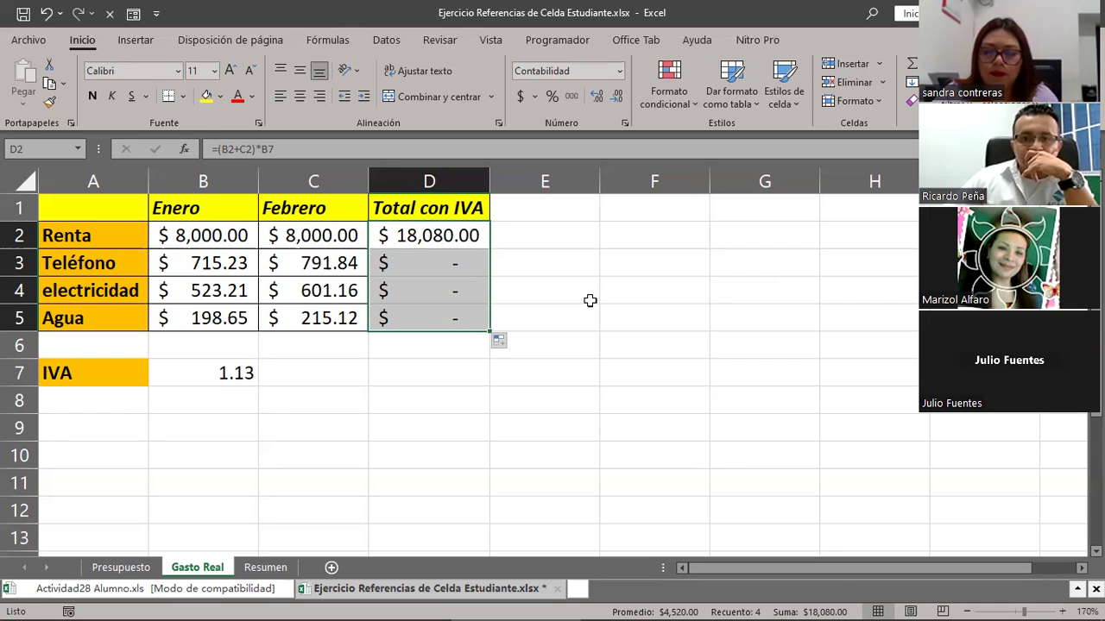
Examine the Total con IVA formulas in D2 through D5 to see which cells each one references
key(F2)
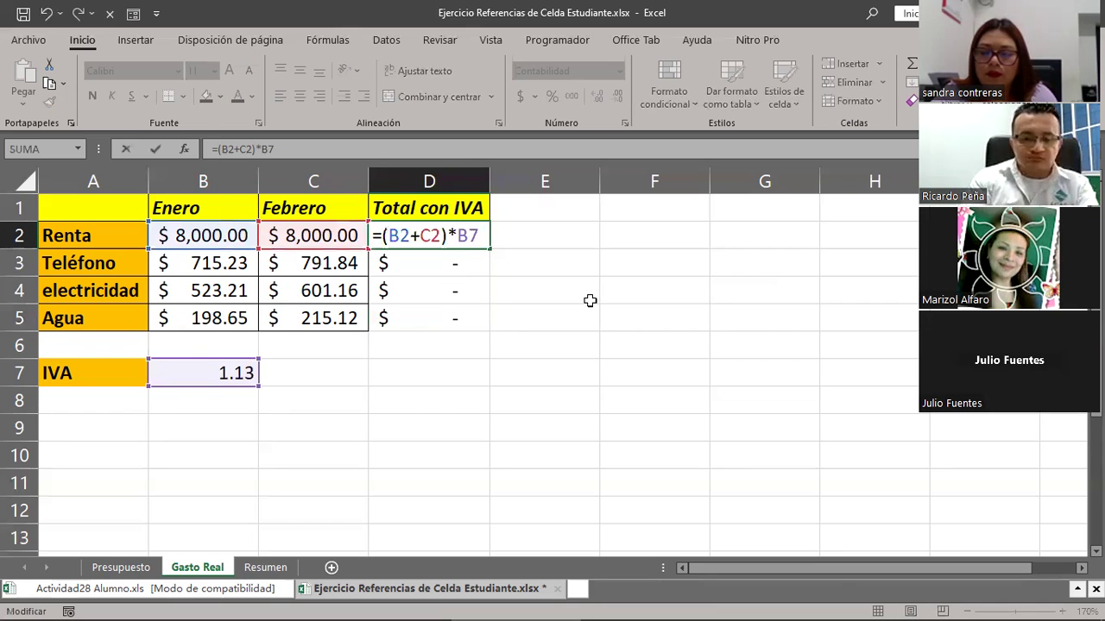
key(Return)
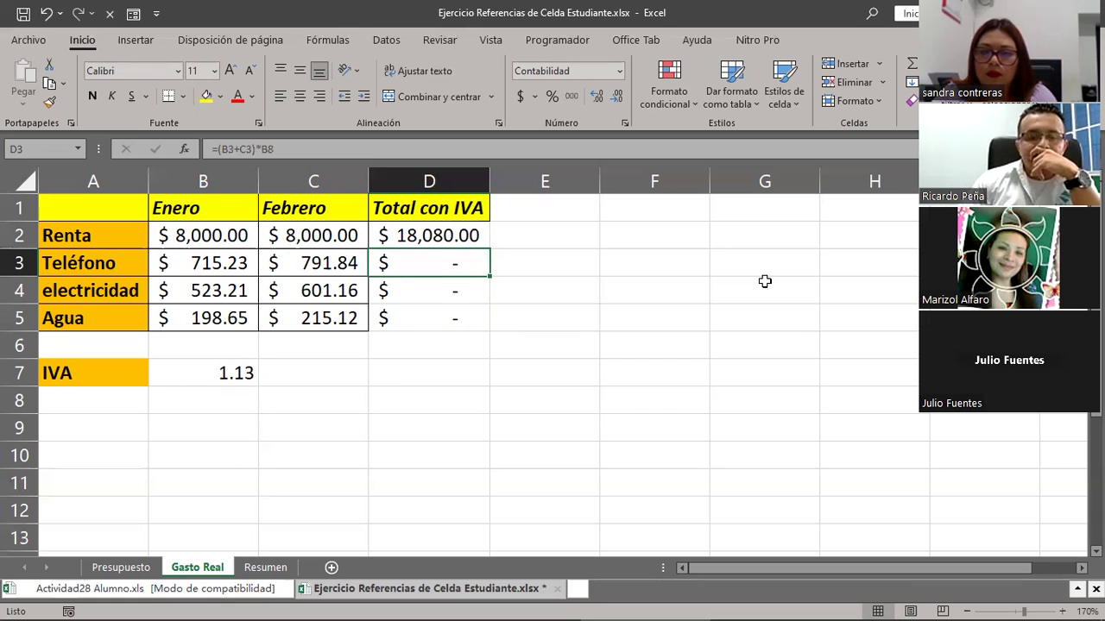
double_click(459, 265)
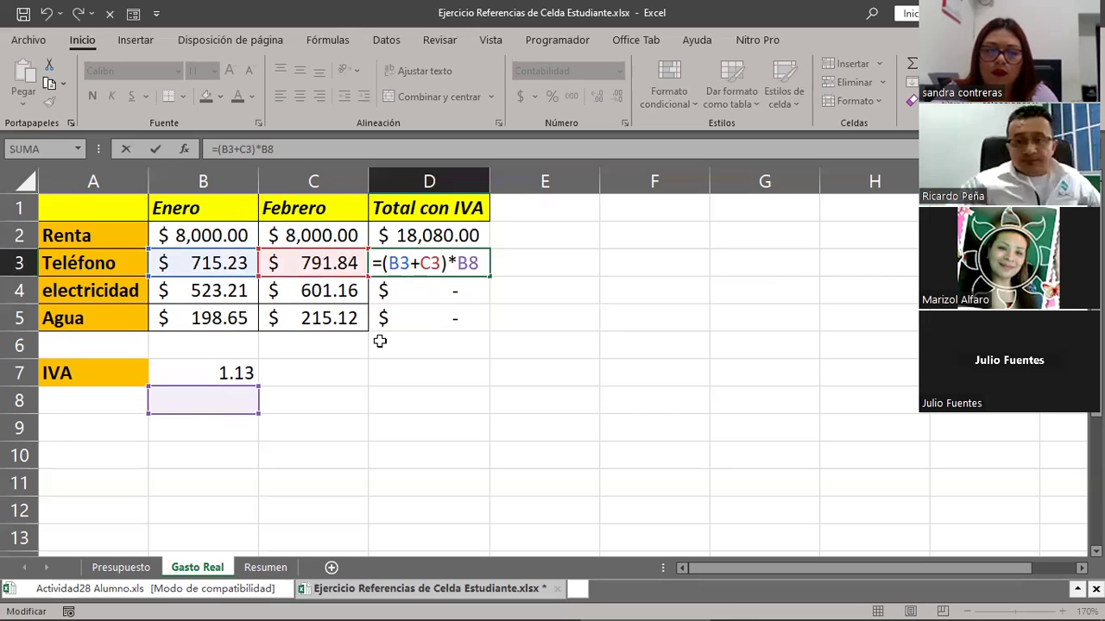
key(Return)
key(F2)
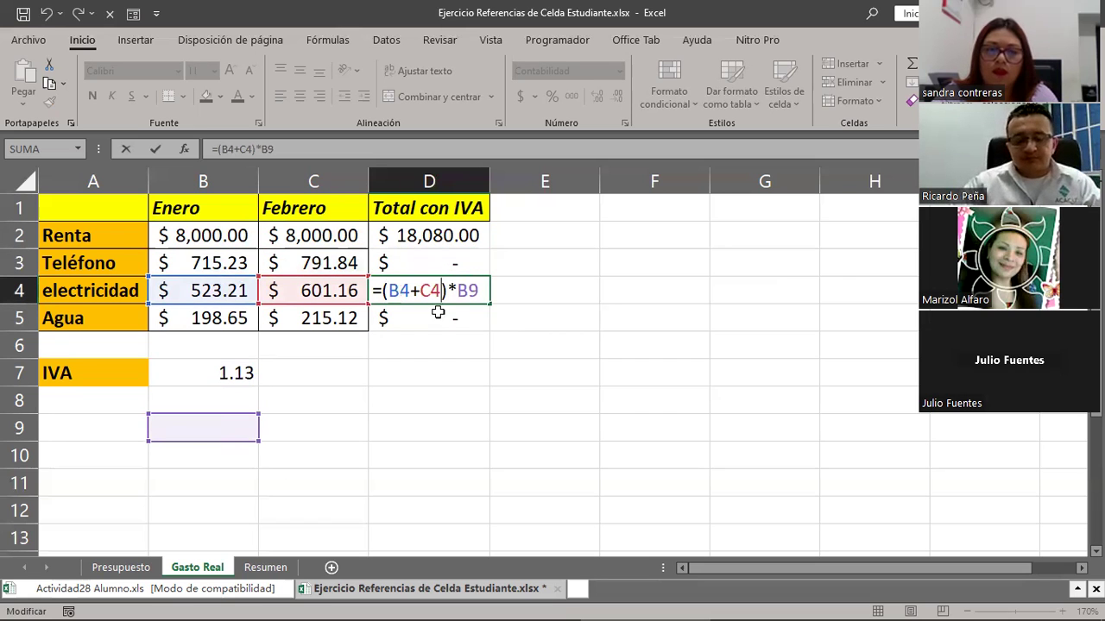
key(Return)
key(F2)
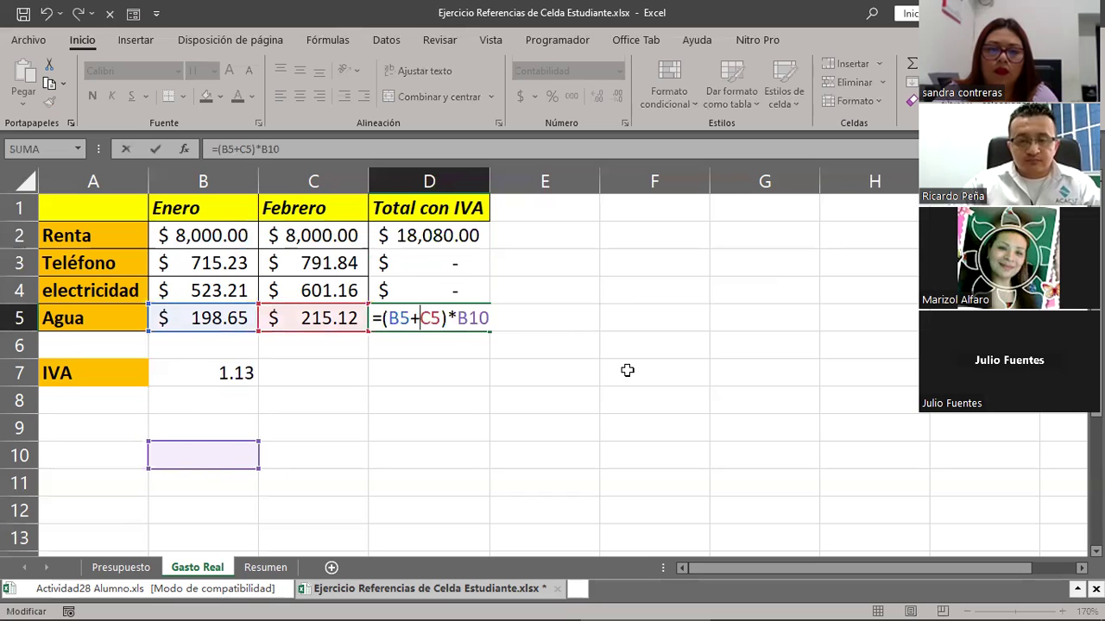
key(Escape)
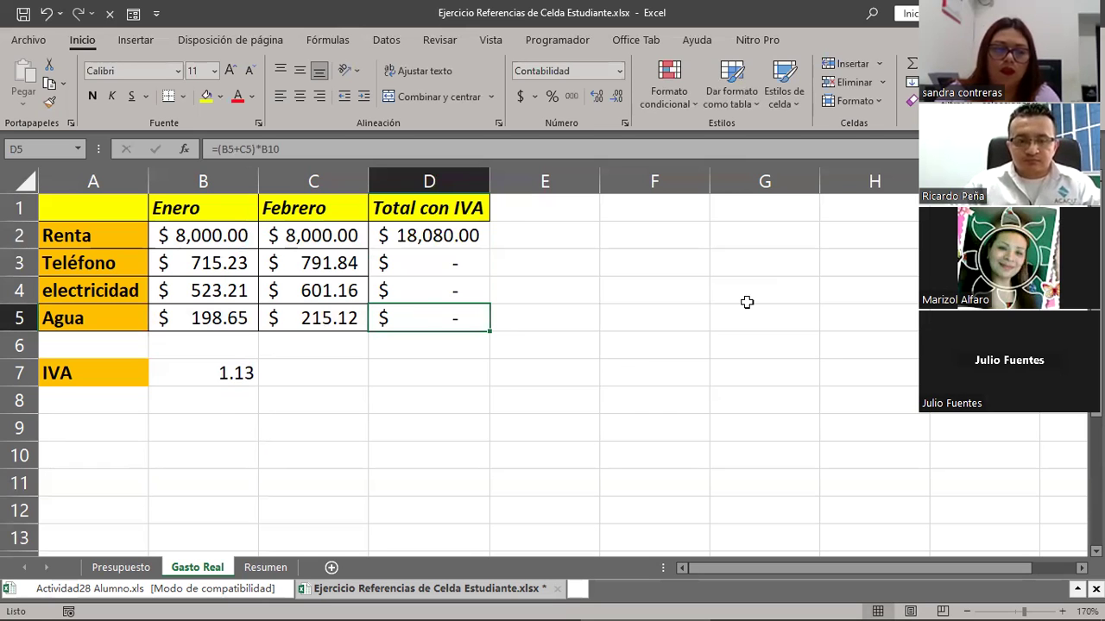
Make the IVA reference absolute in the D2 formula so it reads =(B2+C2)*$B$7
key(Up)
key(Up)
key(Up)
key(F2)
key(Left)
key(Left)
key(Left)
key(Left)
key(Left)
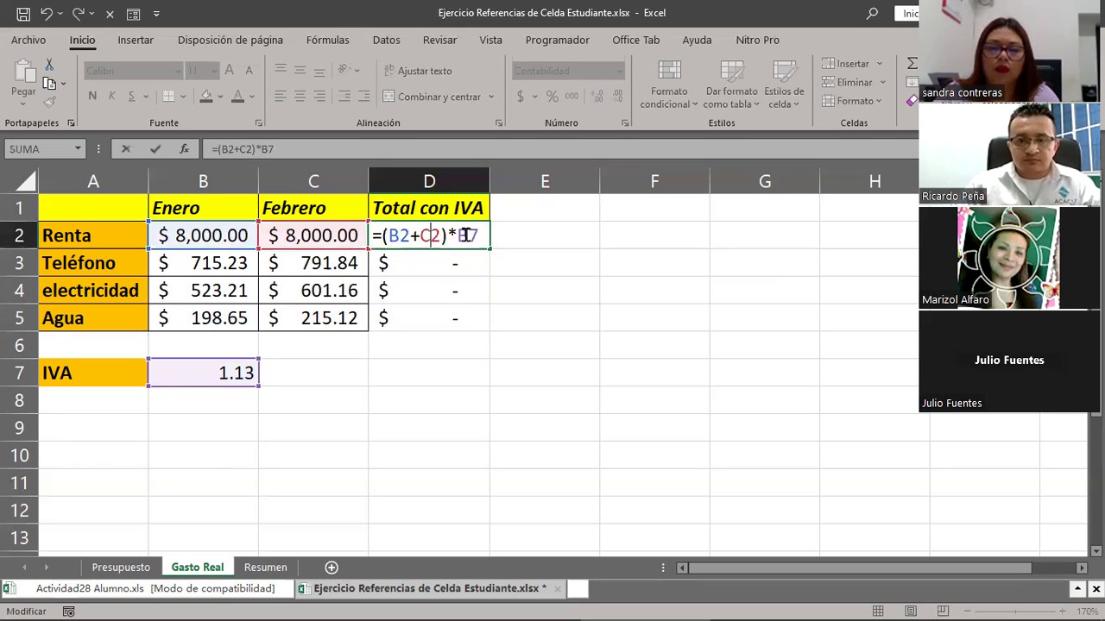
key(Right)
key(Right)
key(Right)
key(Right)
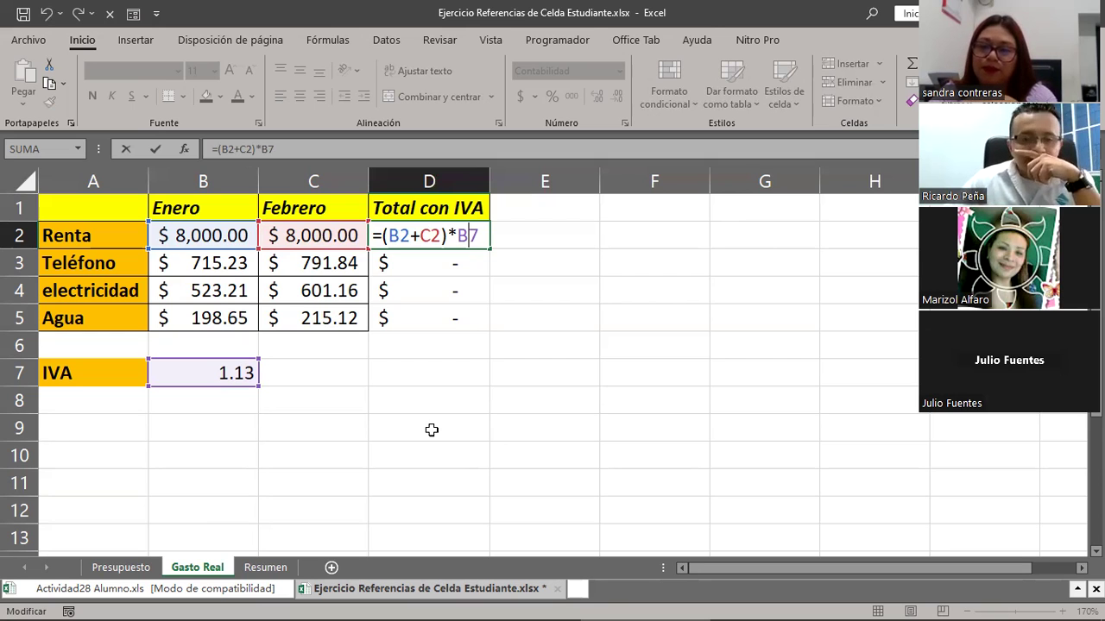
key(F4)
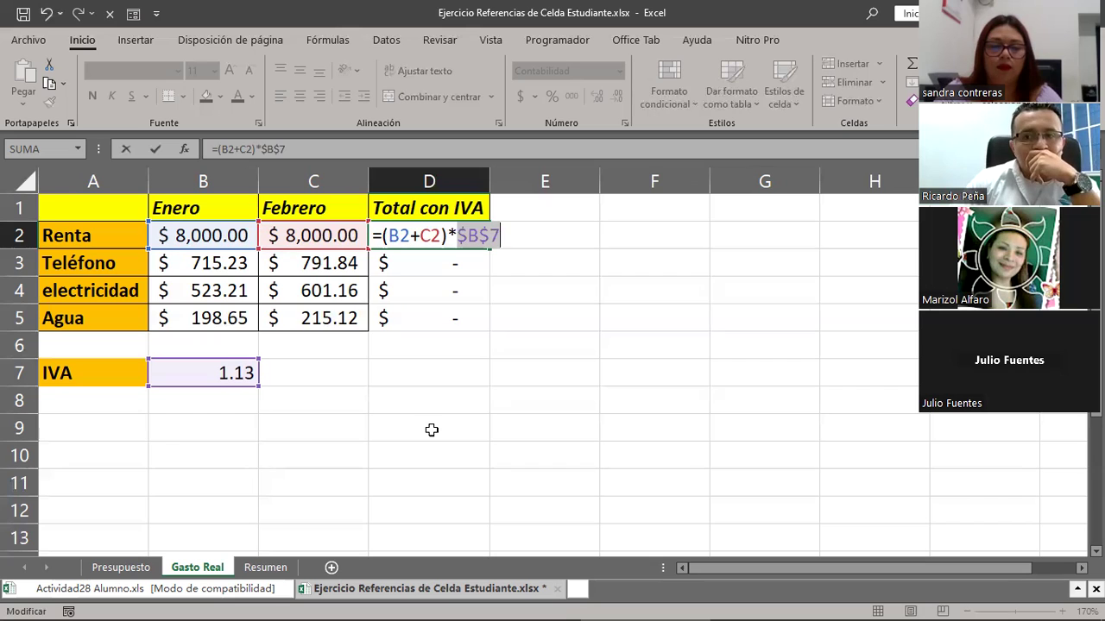
key(Return)
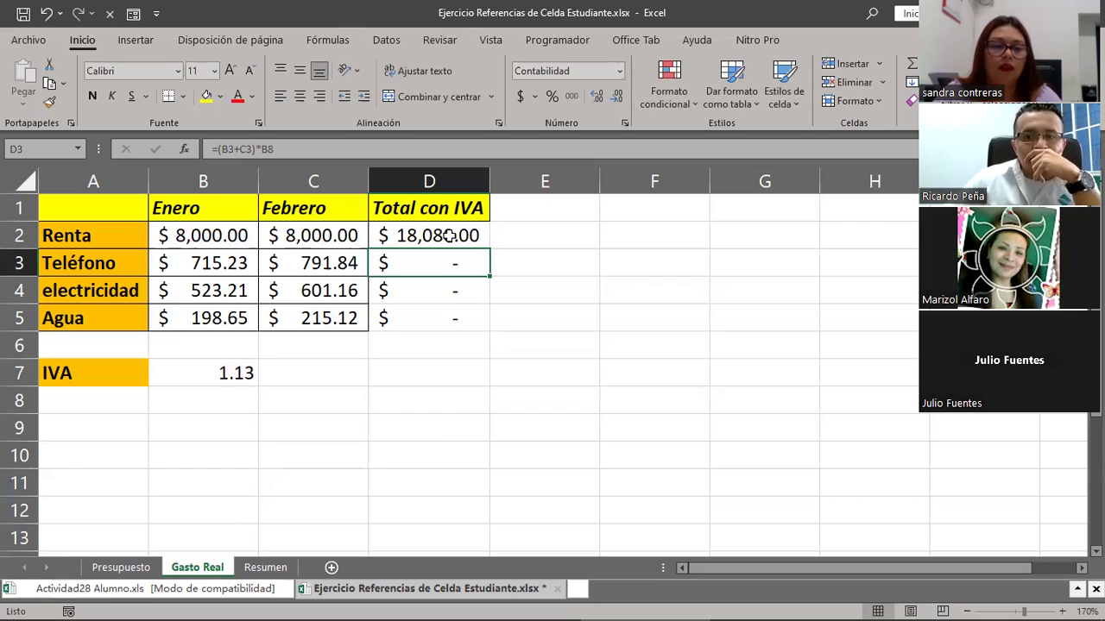
Fill the D2 formula with the absolute reference down through D5
key(Up)
key(shift+Down)
key(shift+Down)
key(shift+Down)
key(ctrl+d)
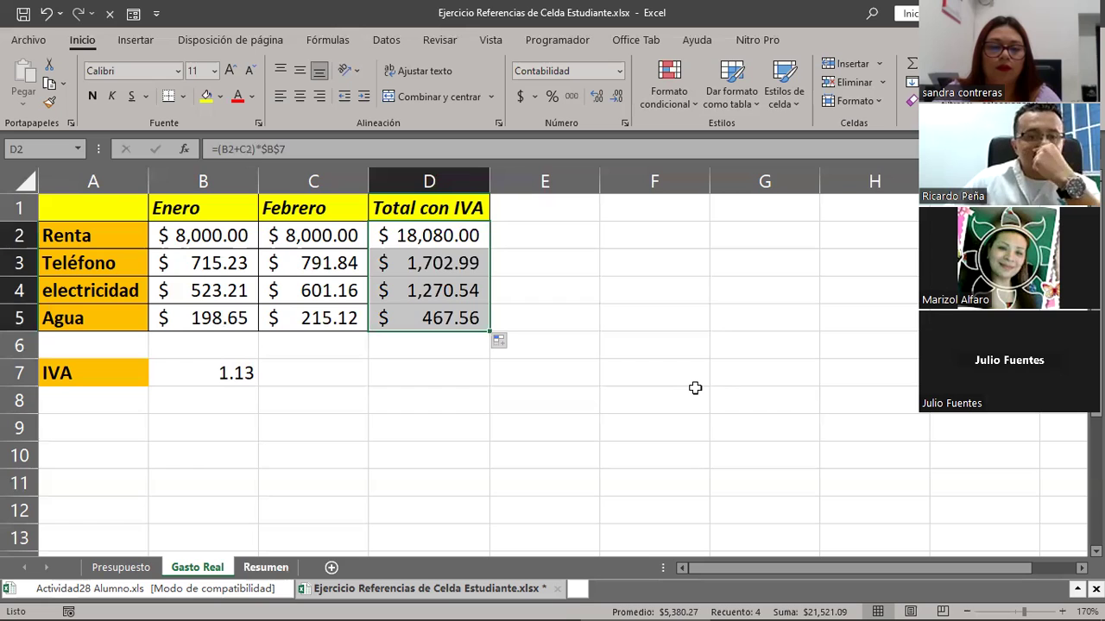
In B1 of the Resumen sheet, enter =Presupuesto!C3 to bring in the February telephone budget
key(ctrl+Page_Down)
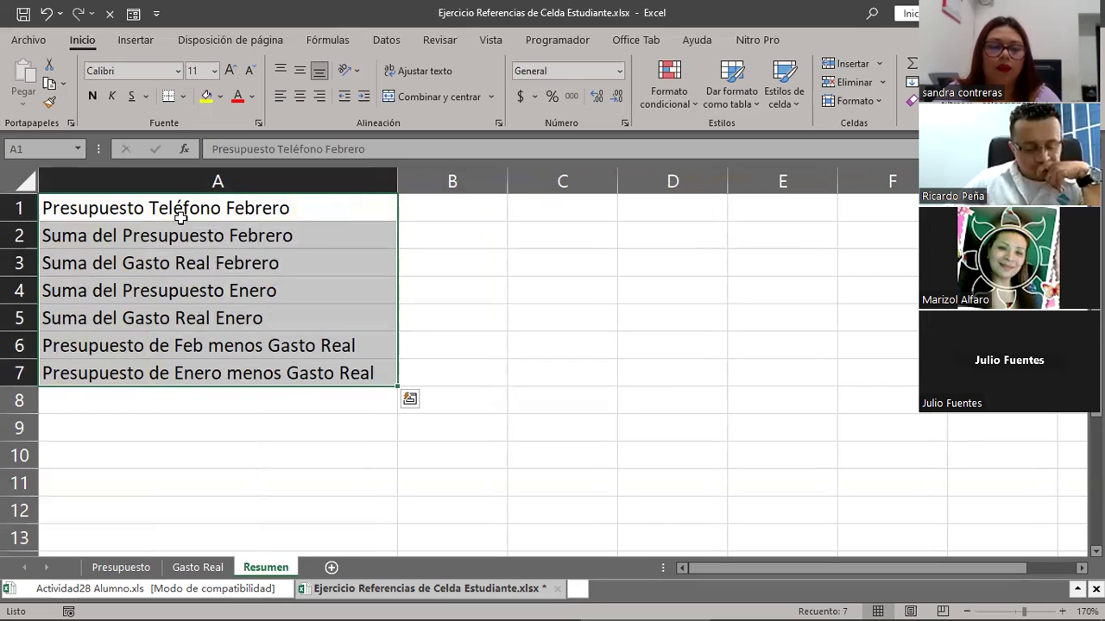
key(Right)
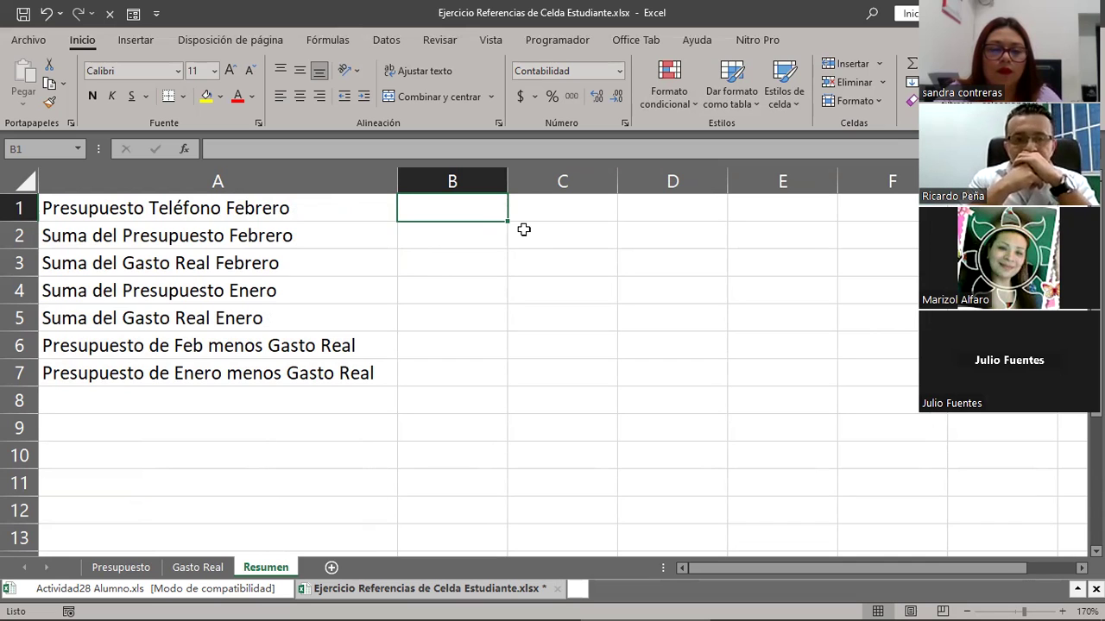
click(174, 557)
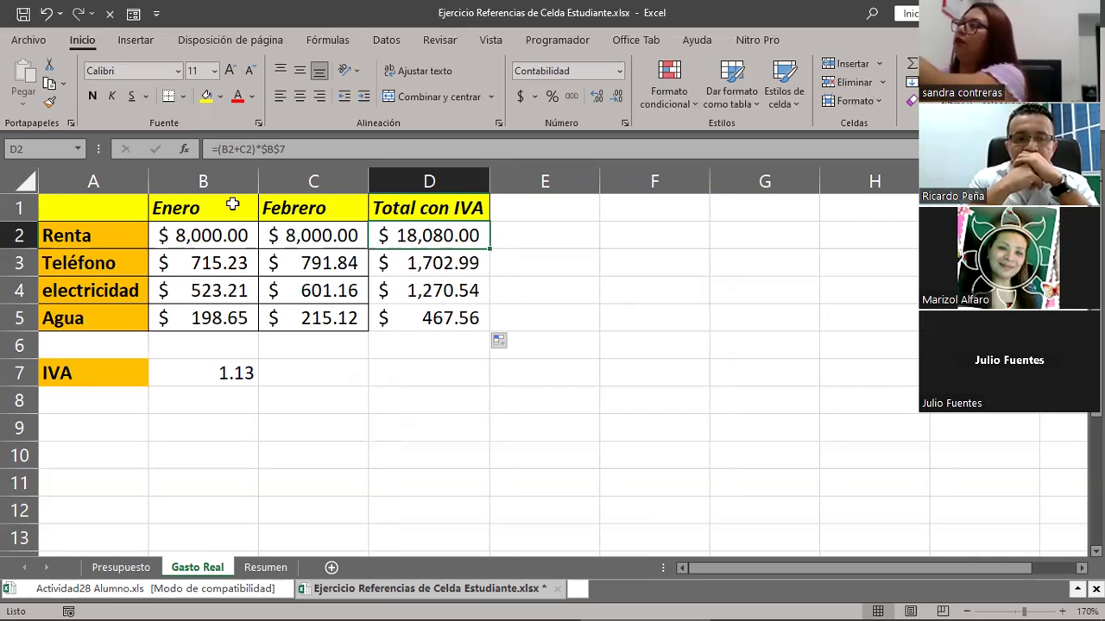
key(ctrl+Page_Down)
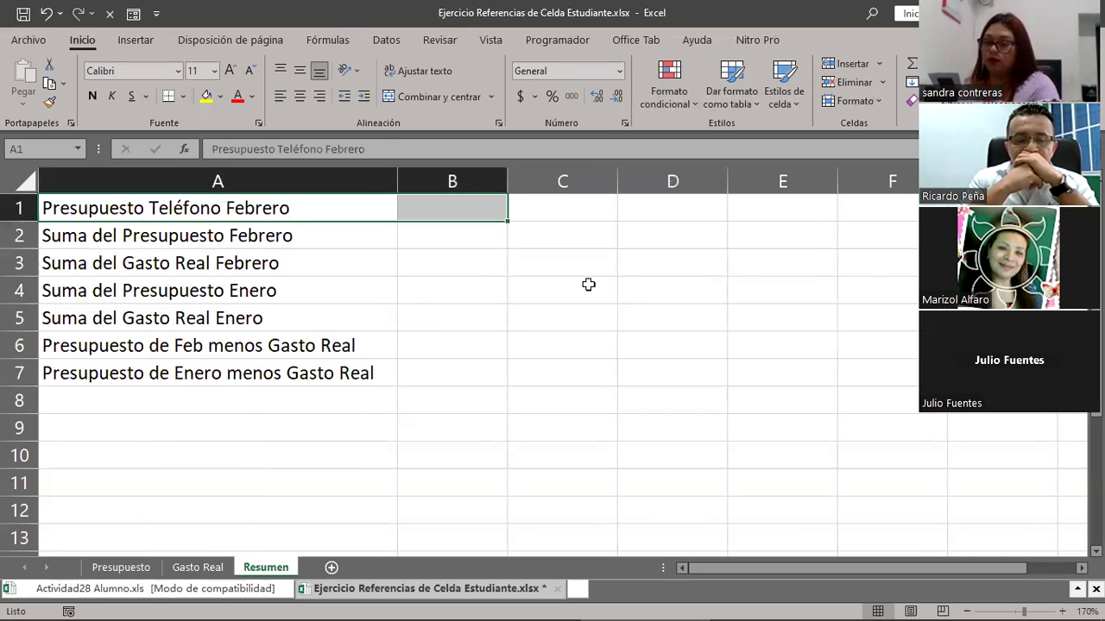
click(493, 210)
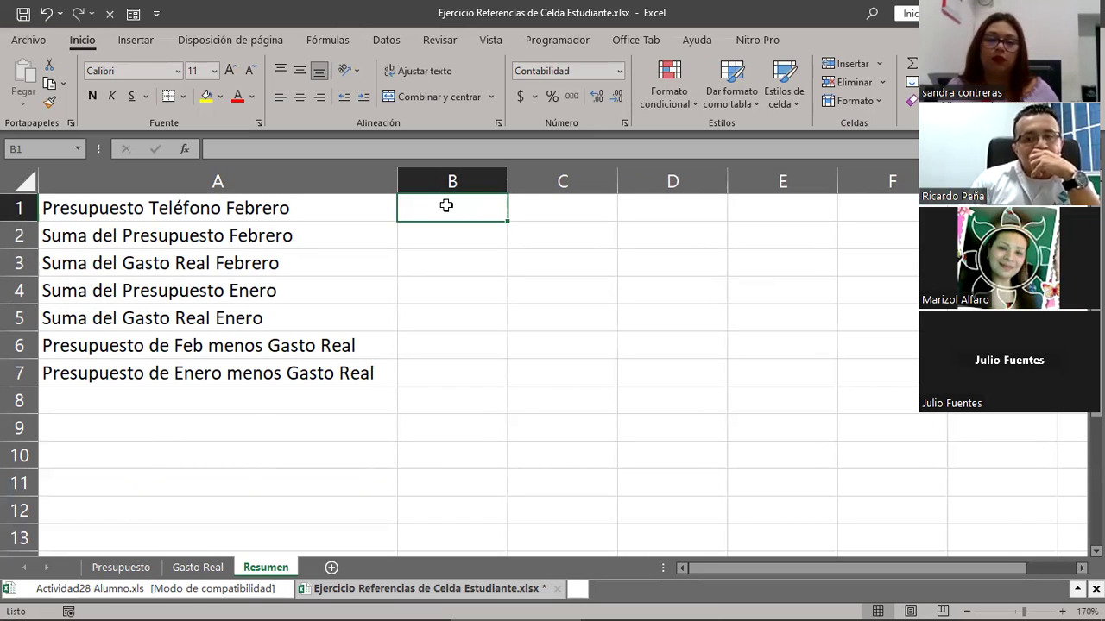
text(=)
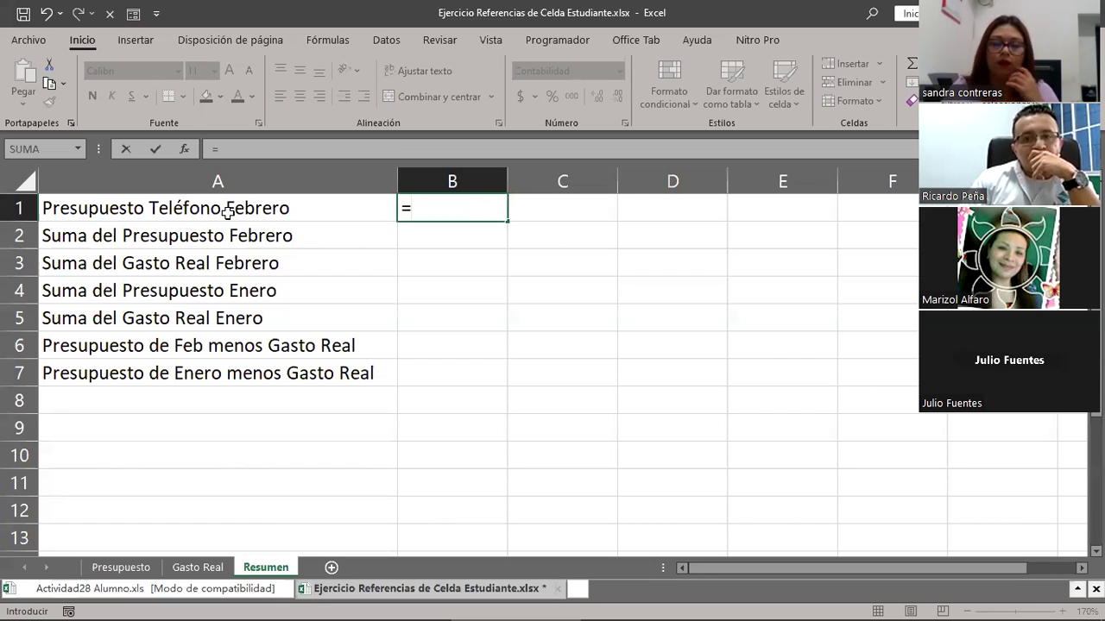
click(122, 568)
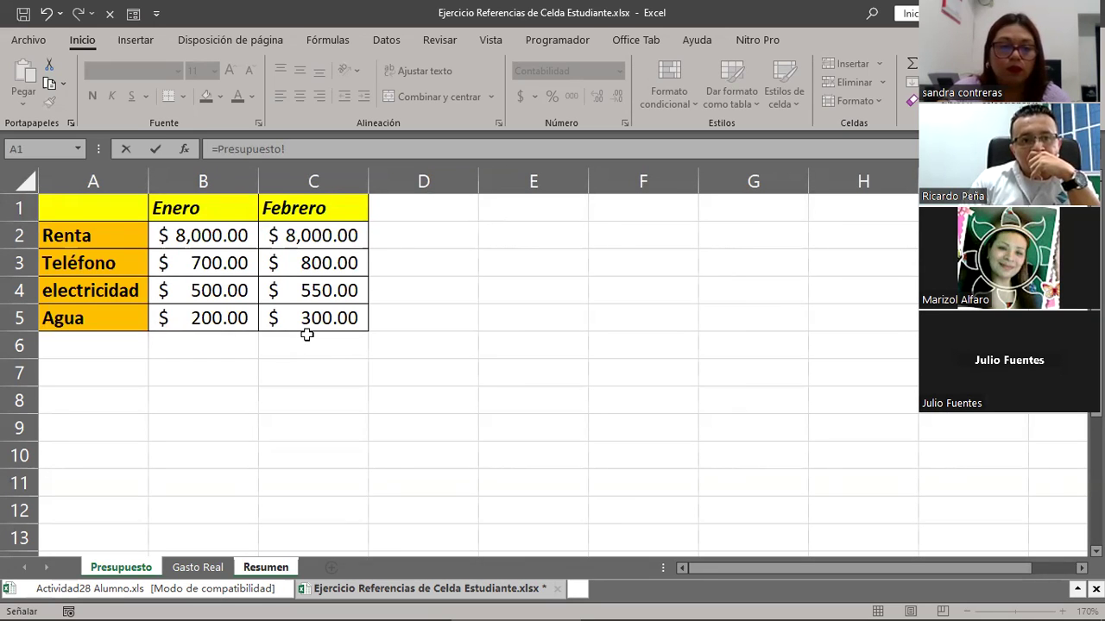
key(Down)
key(Down)
key(Right)
key(Right)
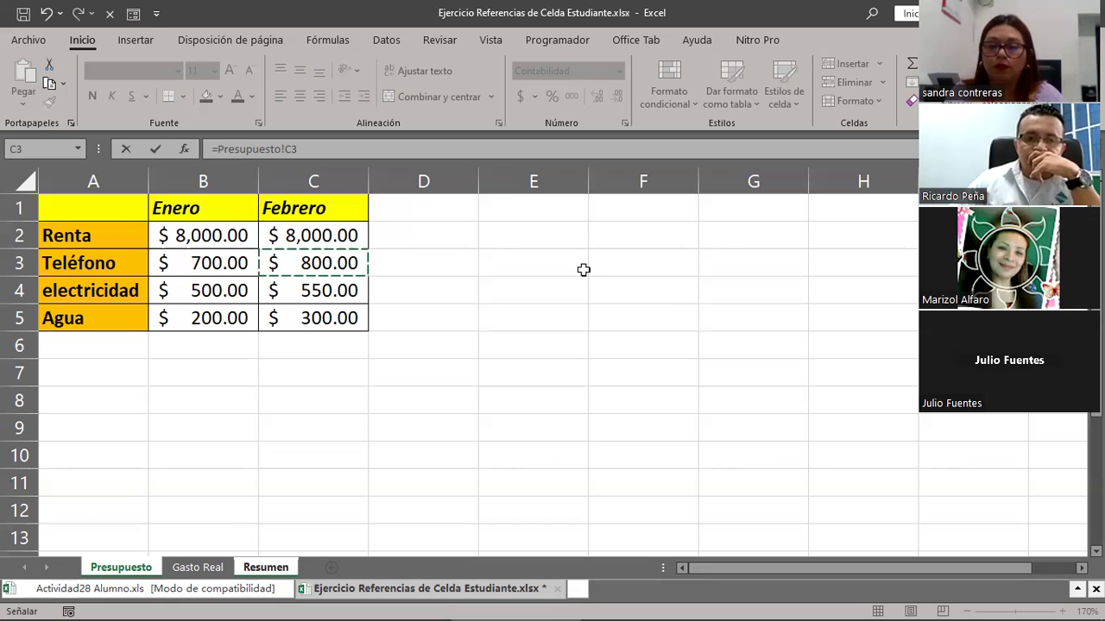
key(Return)
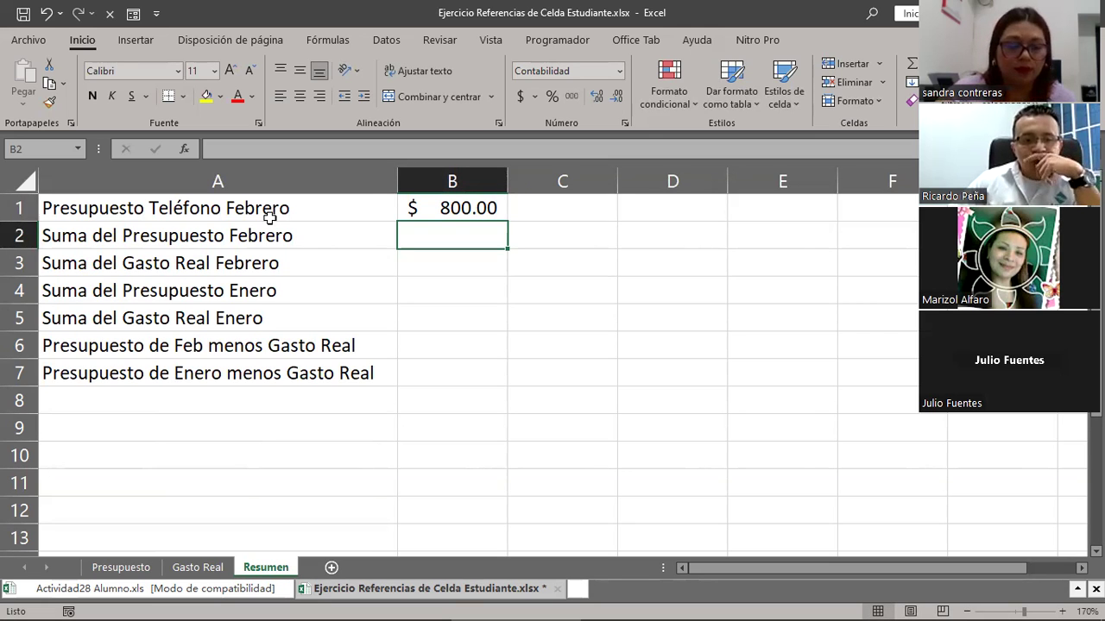
In B2 of the Resumen sheet, total the February budget with =SUMA(Presupuesto!C2:C5)
key(Left)
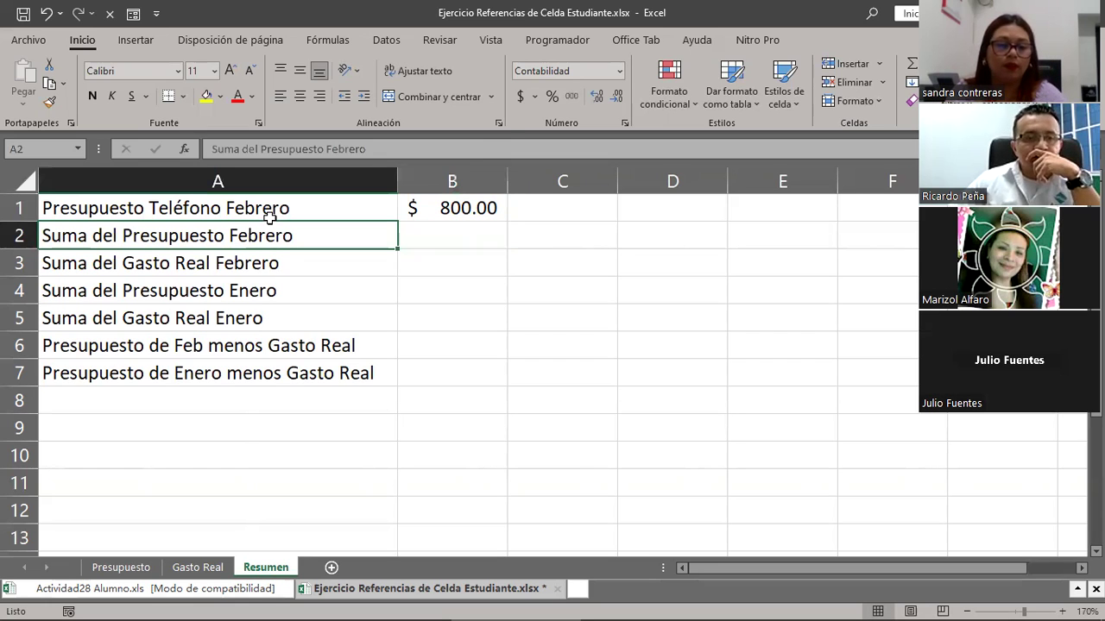
click(447, 239)
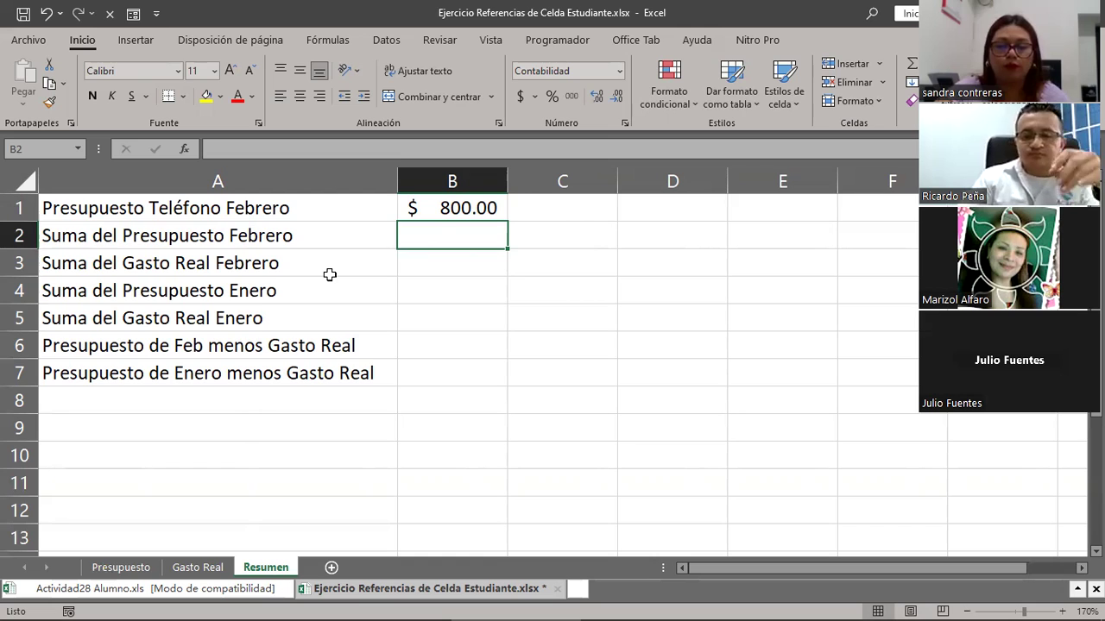
key(ctrl+Page_Up)
key(ctrl+Page_Up)
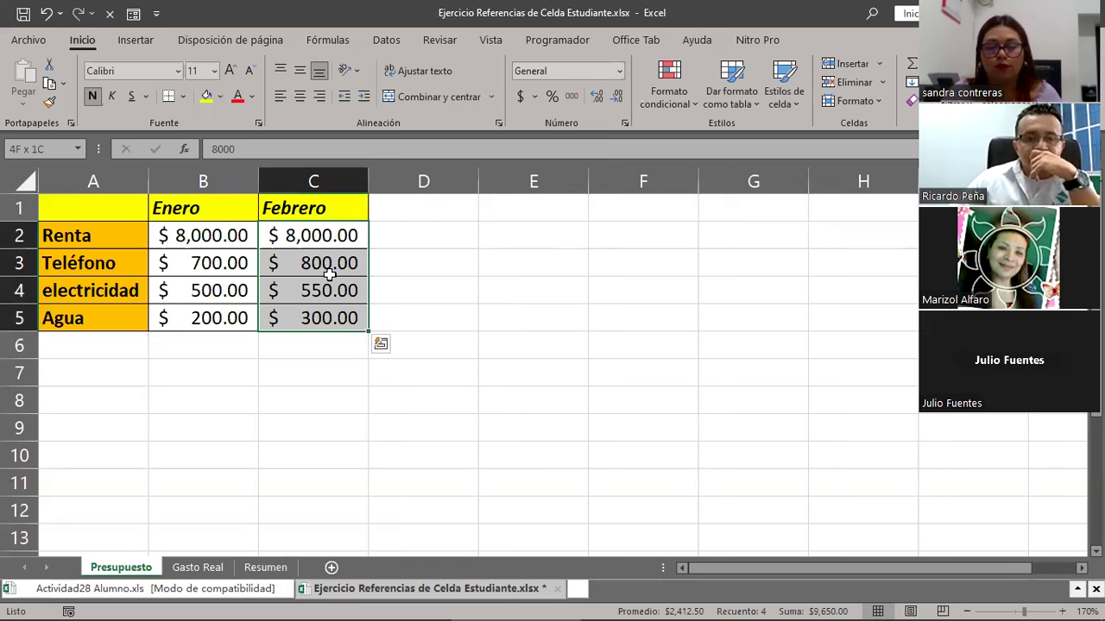
drag(329, 274, 329, 273)
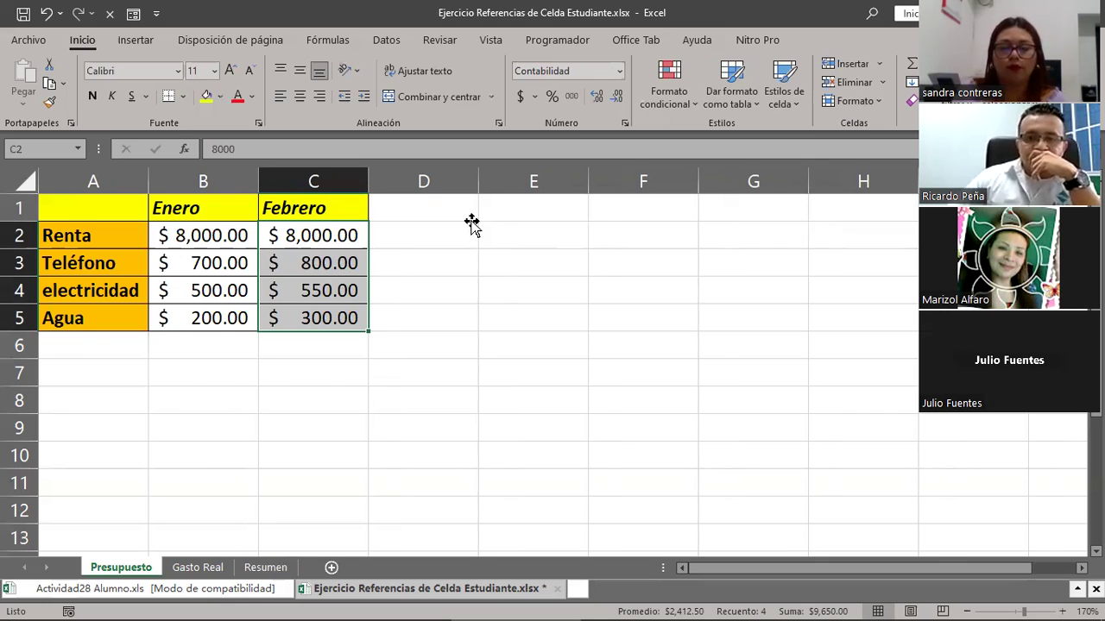
key(ctrl+Page_Down)
key(ctrl+Page_Down)
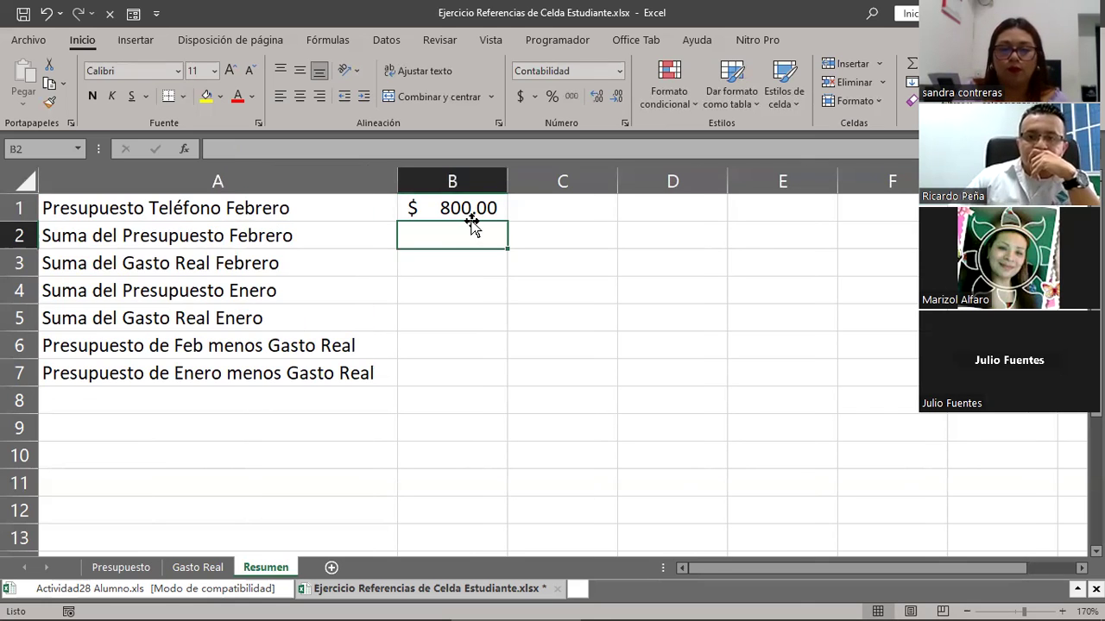
text(=)
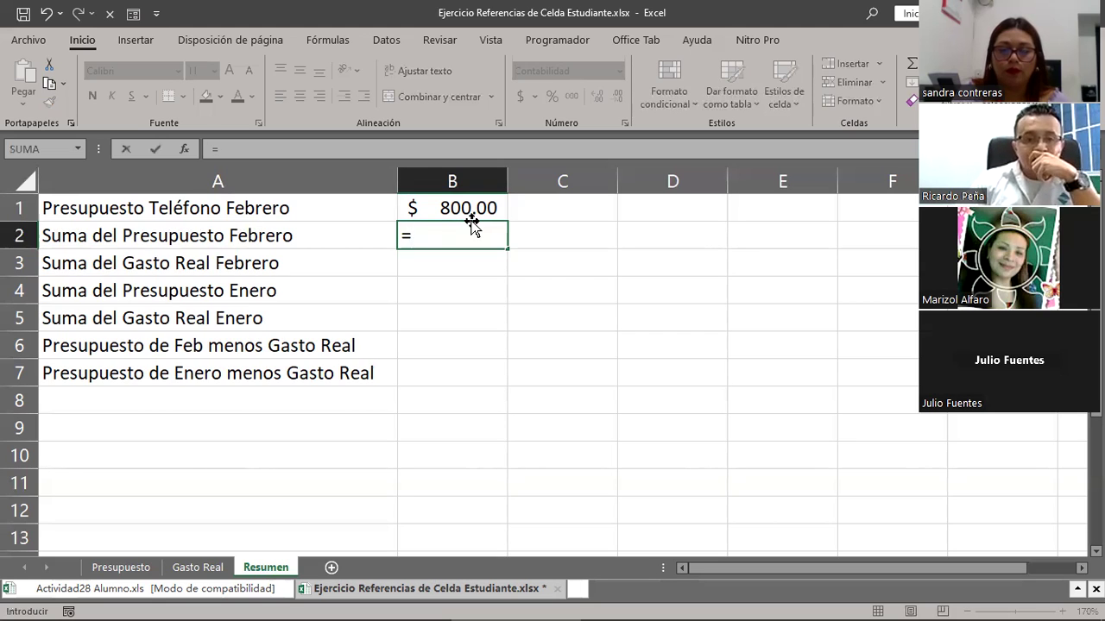
text(SUMA)
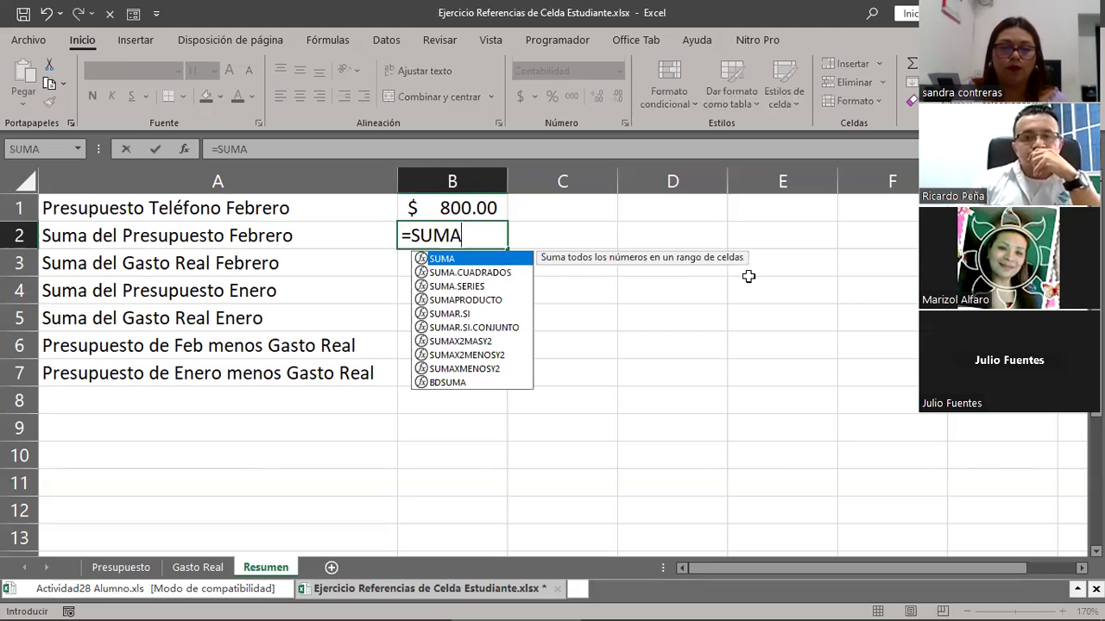
text(()
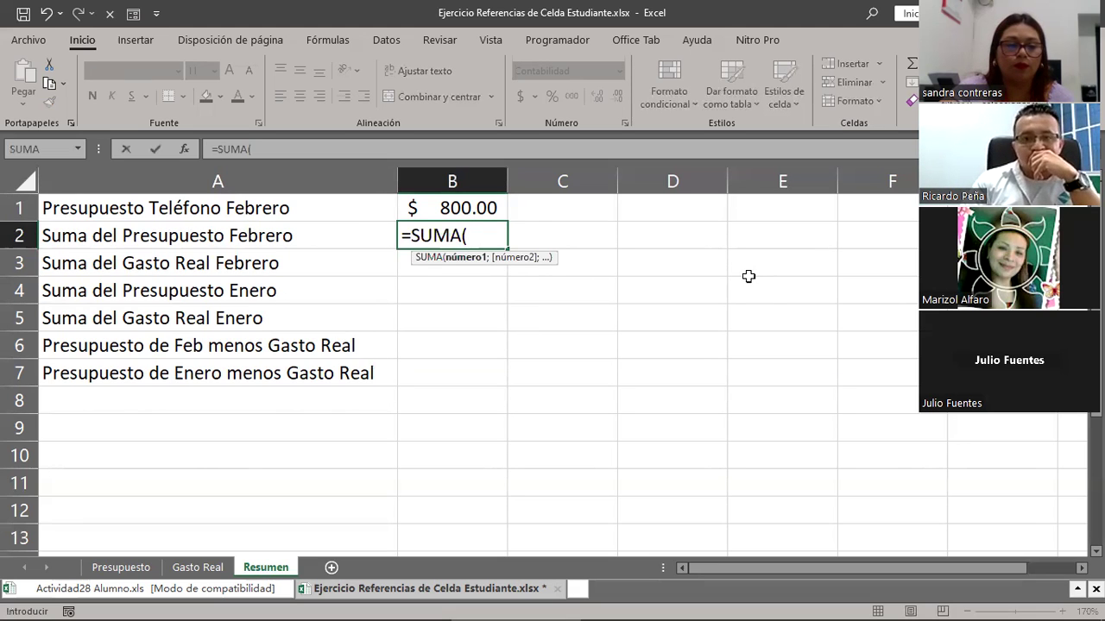
click(120, 565)
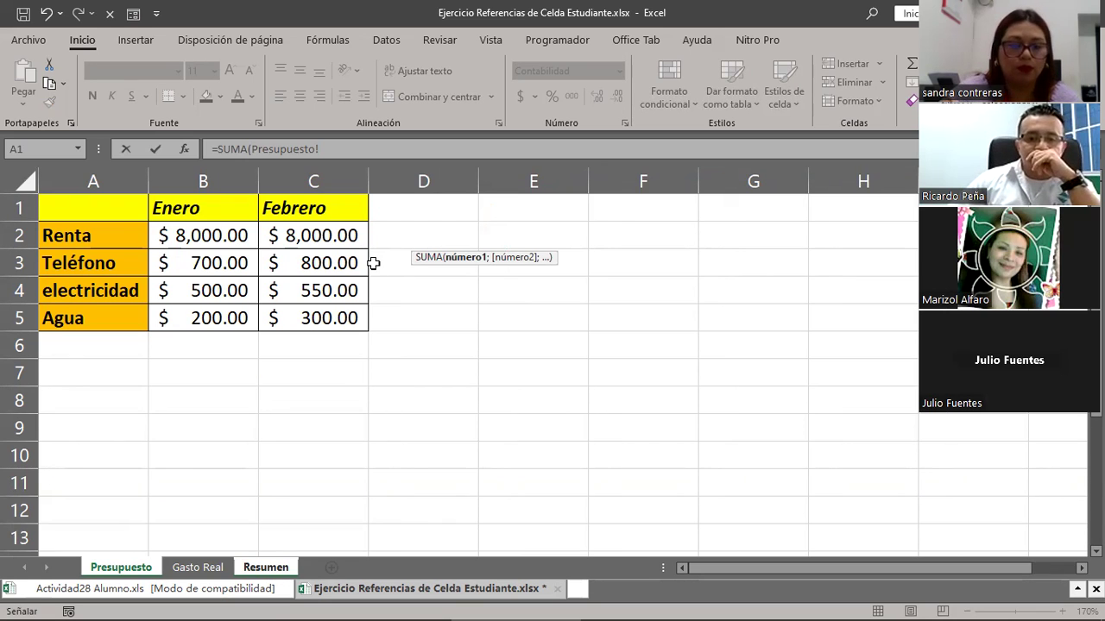
drag(314, 235, 314, 318)
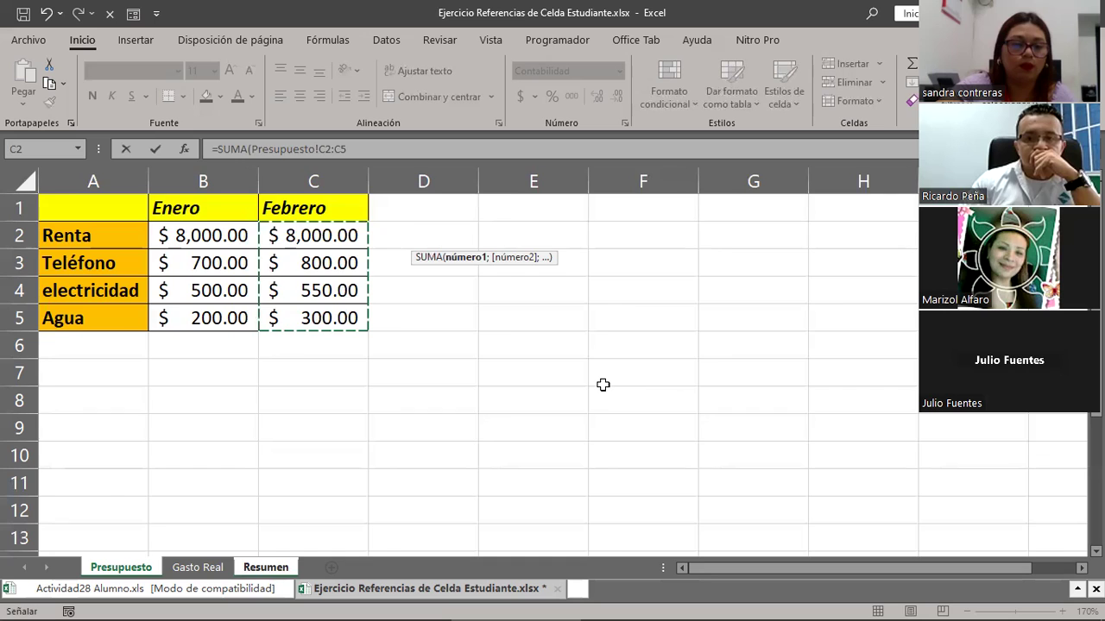
key(Return)
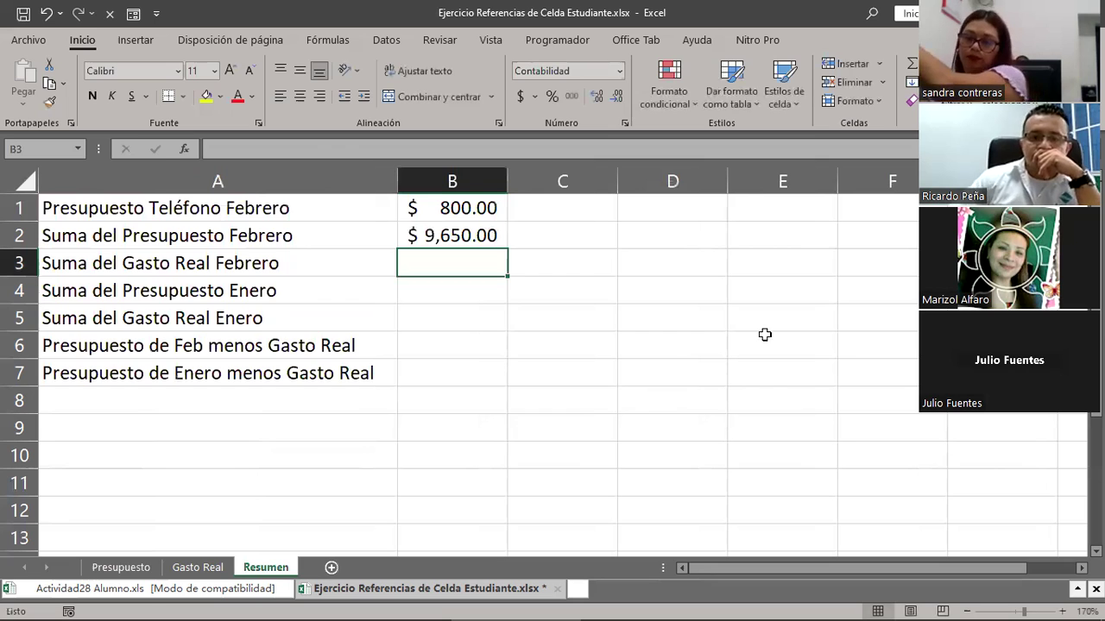
Inspect the SUMA formula in B2 of the Resumen sheet, then move to B3
key(Up)
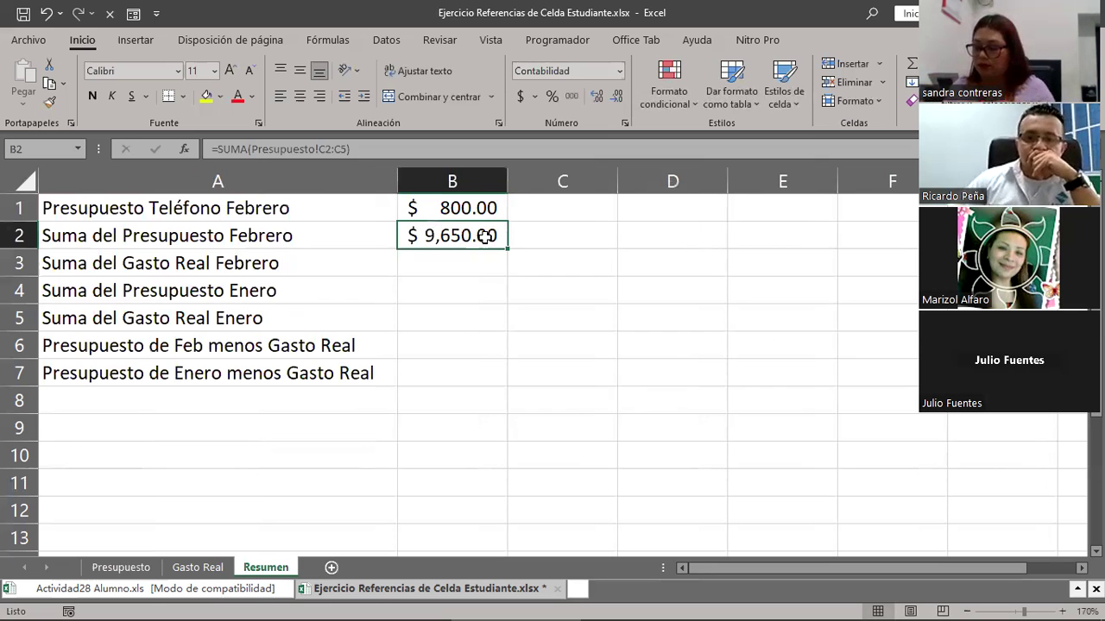
key(F2)
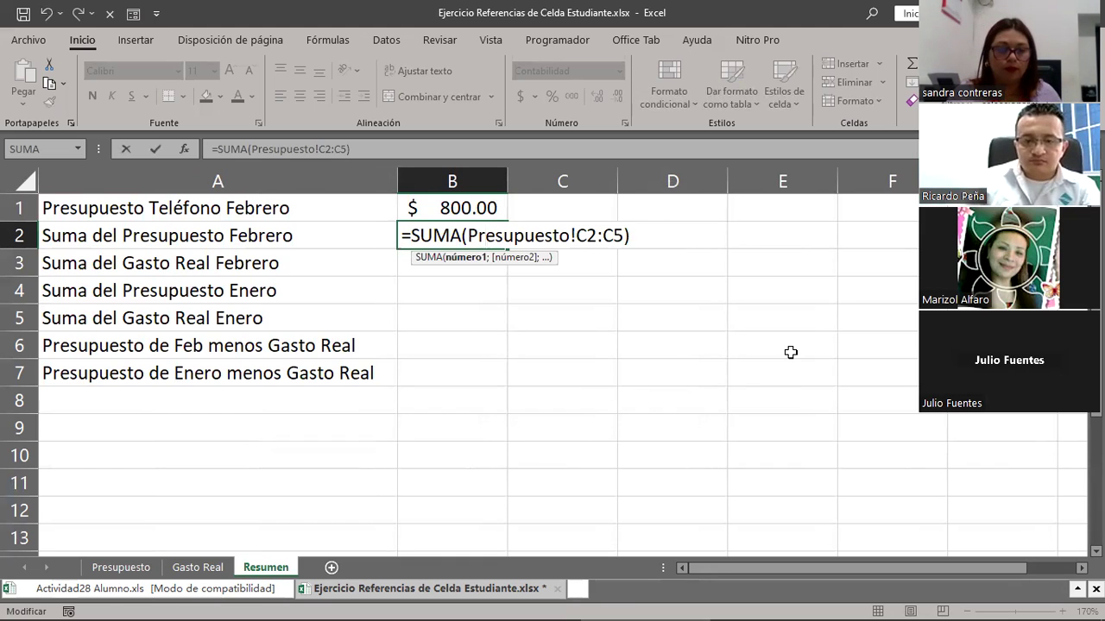
key(ctrl+Return)
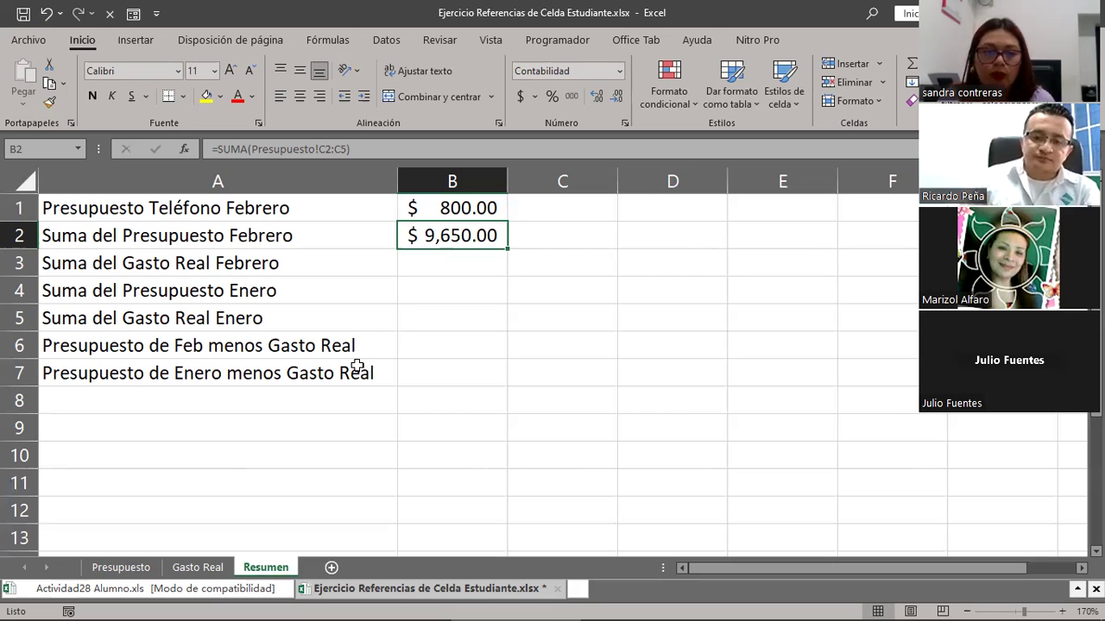
key(Down)
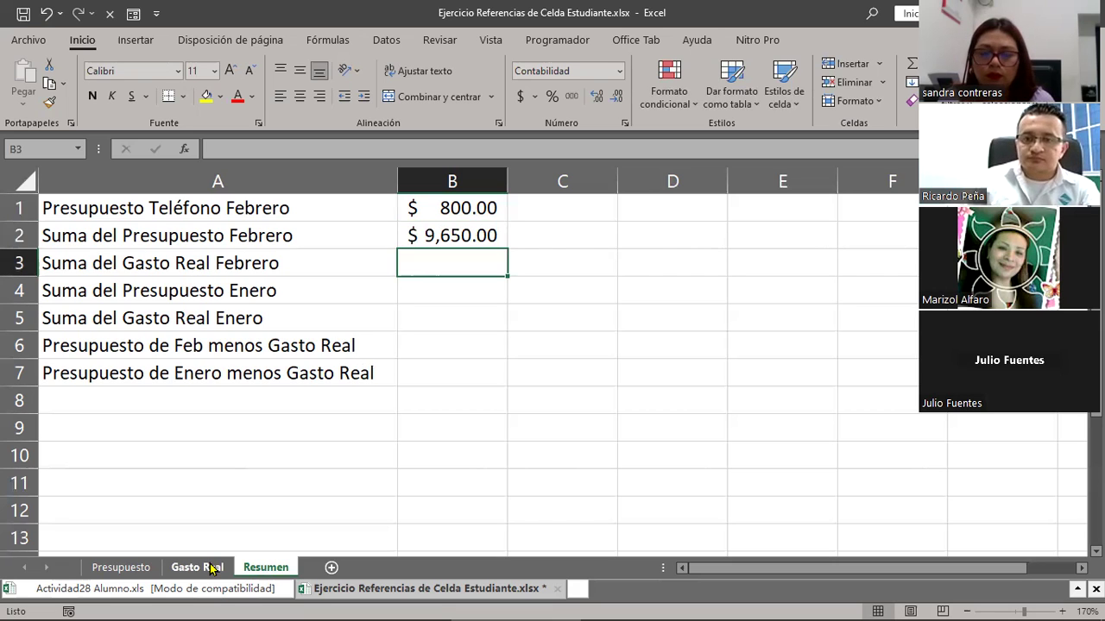
In B3 of the Resumen sheet, total the February actual spending with =SUMA('Gasto Real'!C2:C5)
click(212, 567)
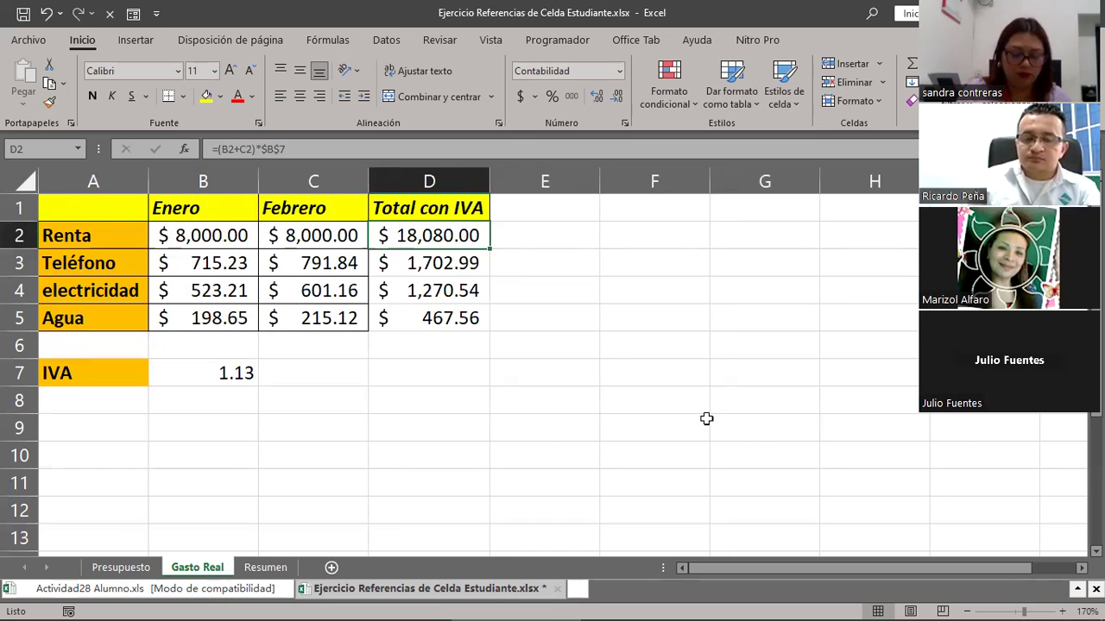
key(Left)
key(shift+Down)
key(shift+Down)
key(shift+Down)
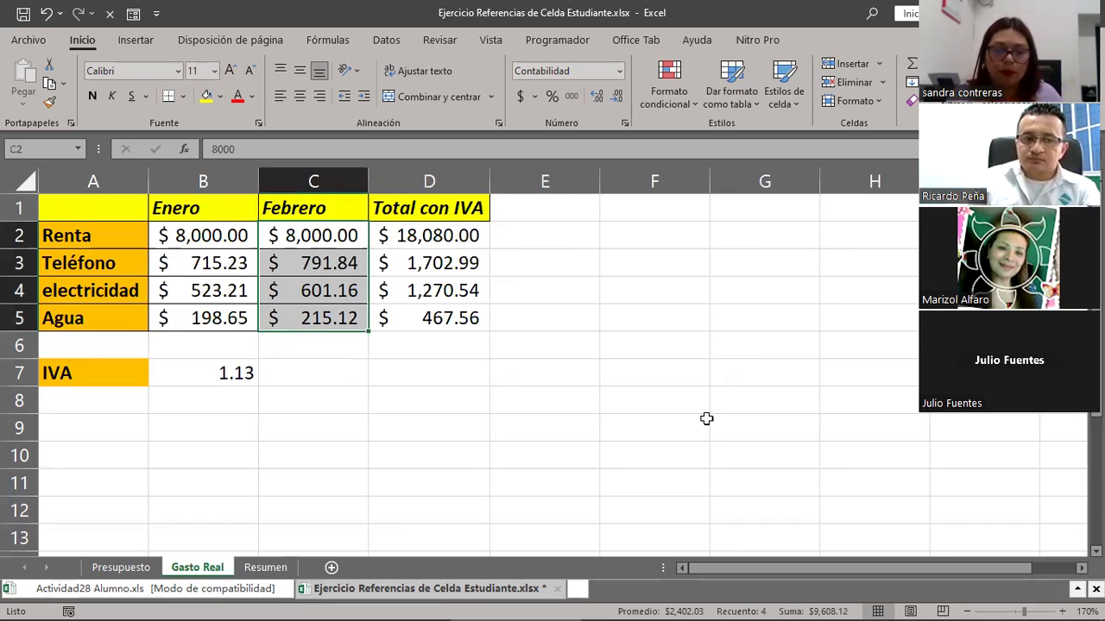
key(ctrl+Page_Down)
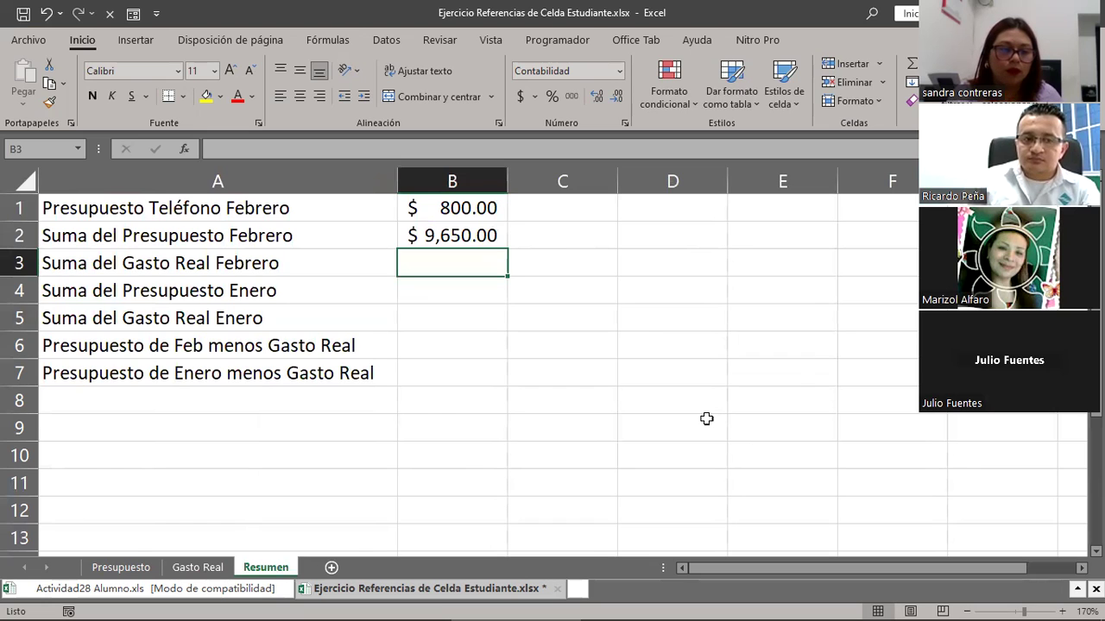
text(=)
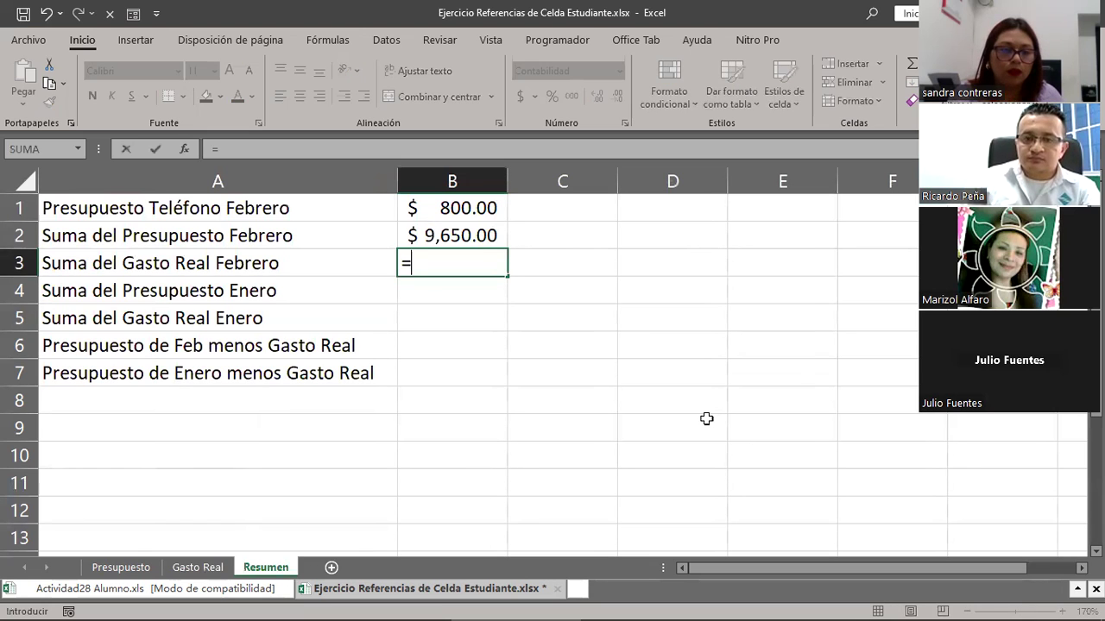
text(SUMA)
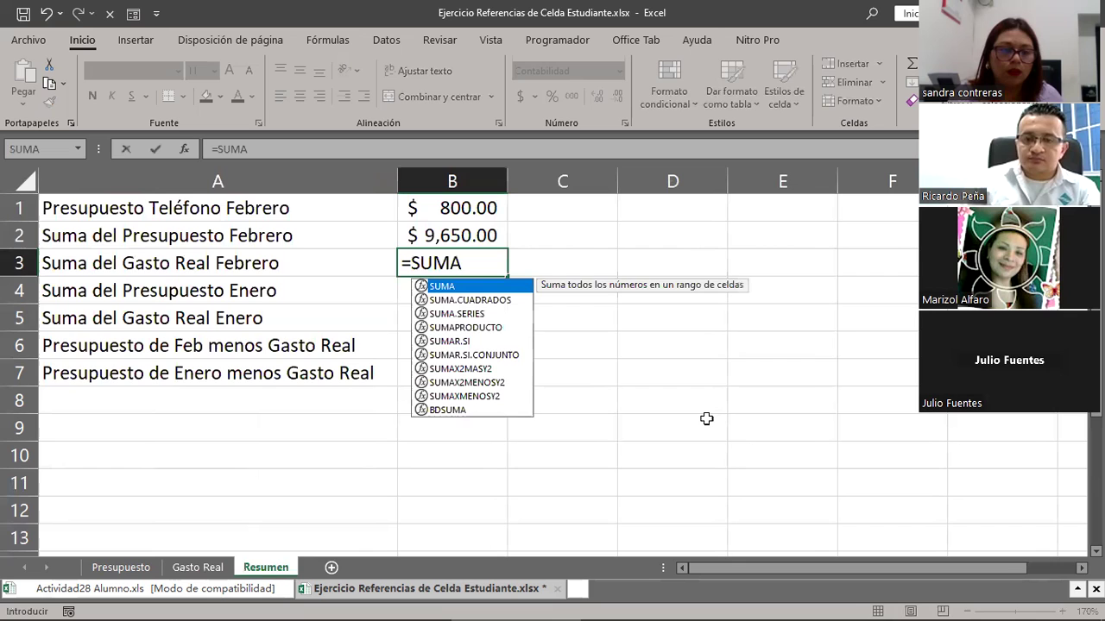
text(()
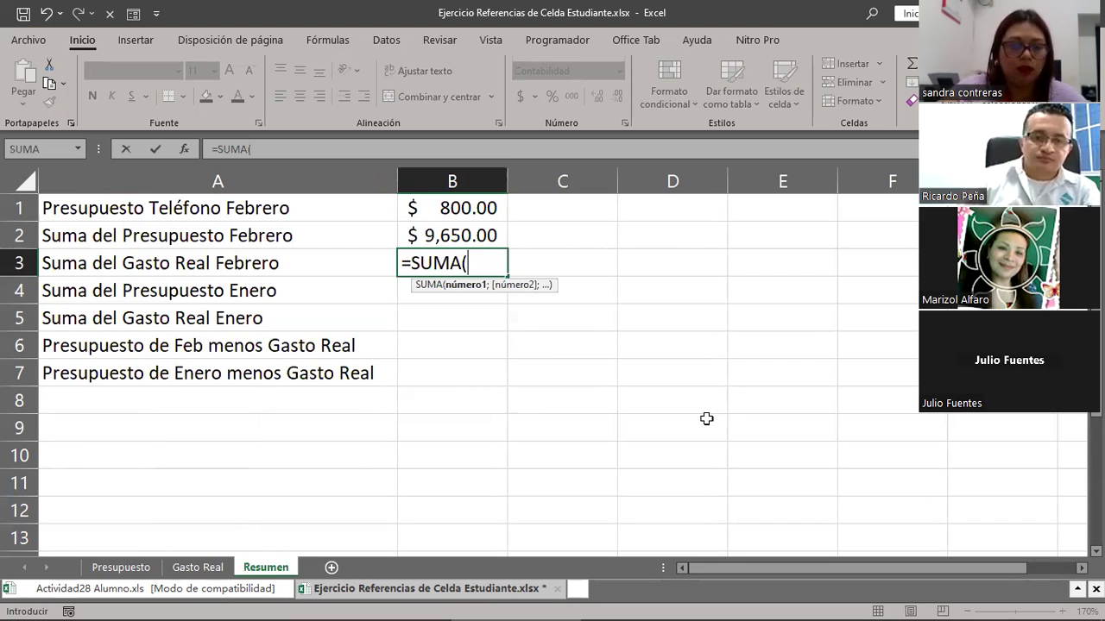
key(ctrl+Page_Up)
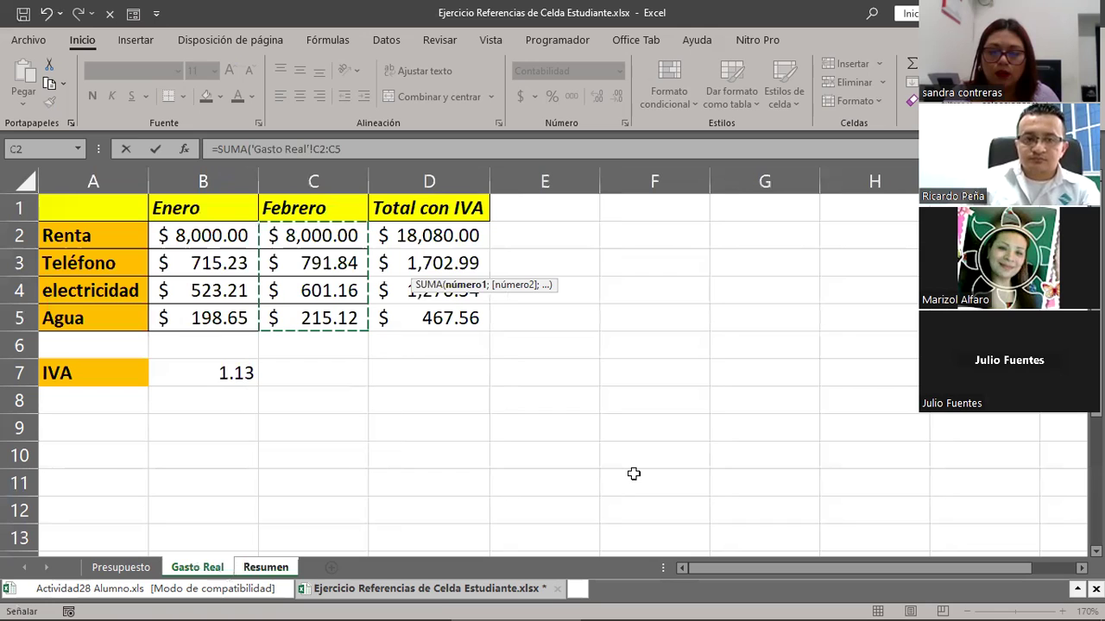
key(Return)
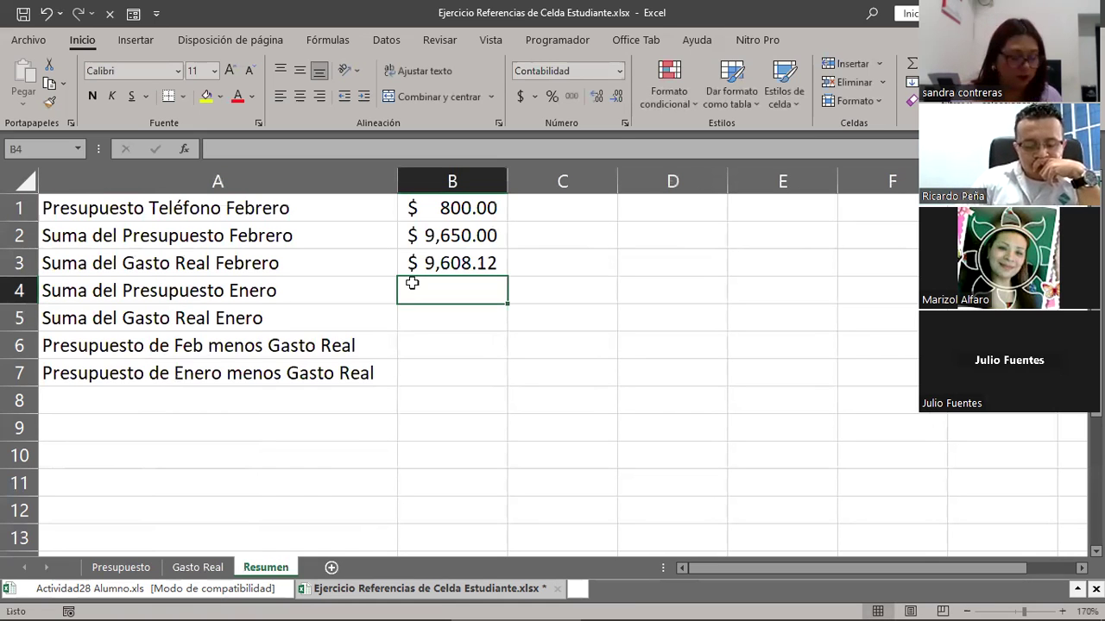
In B4 of the Resumen sheet, total the January budget with =SUMA(Presupuesto!B2:B5)
key(shift+Left)
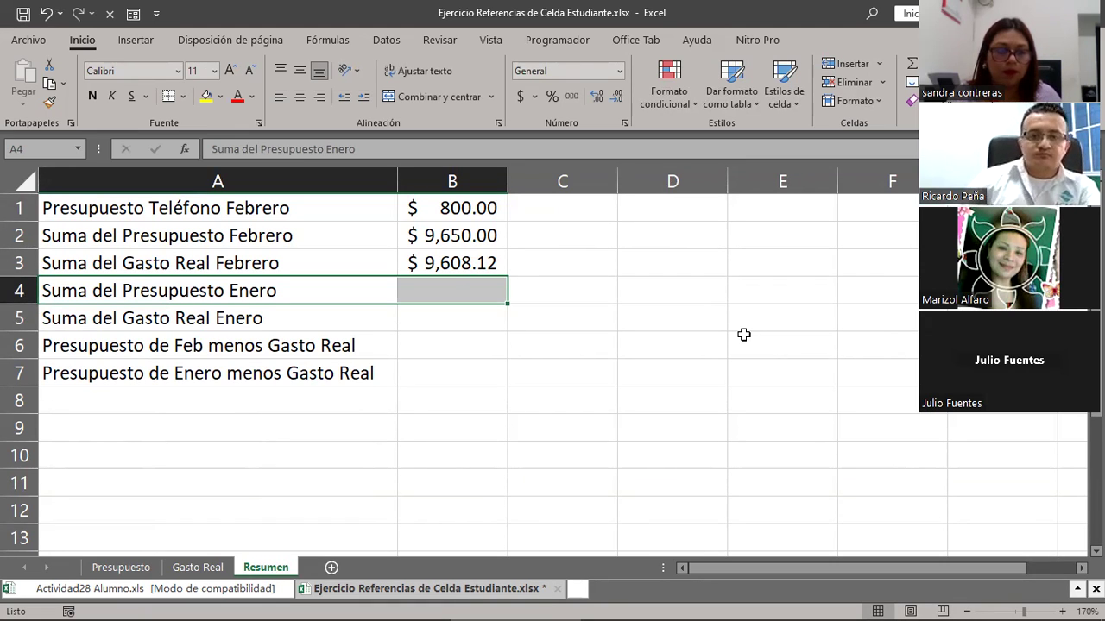
click(448, 286)
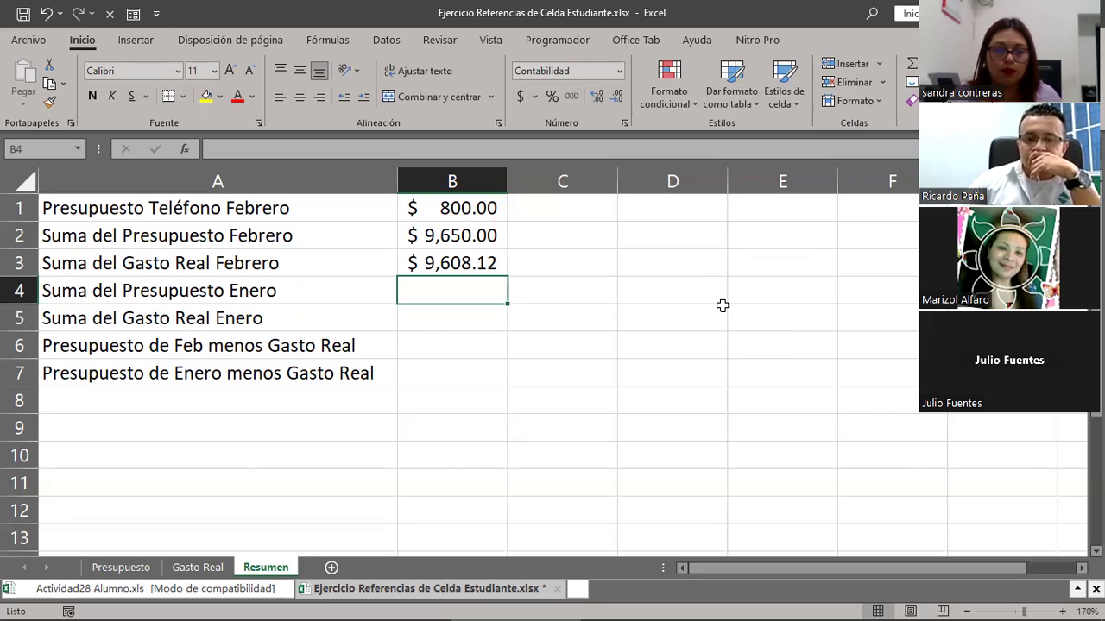
text(=SUMA()
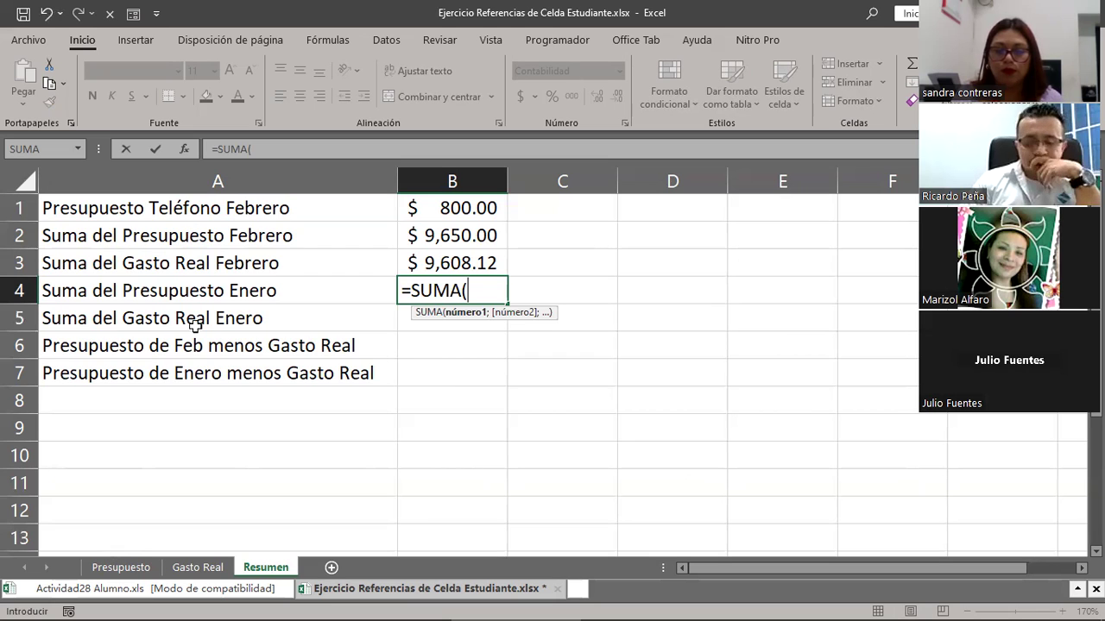
key(ctrl+Page_Up)
key(ctrl+Page_Up)
key(shift+Down)
key(shift+Down)
key(shift+Down)
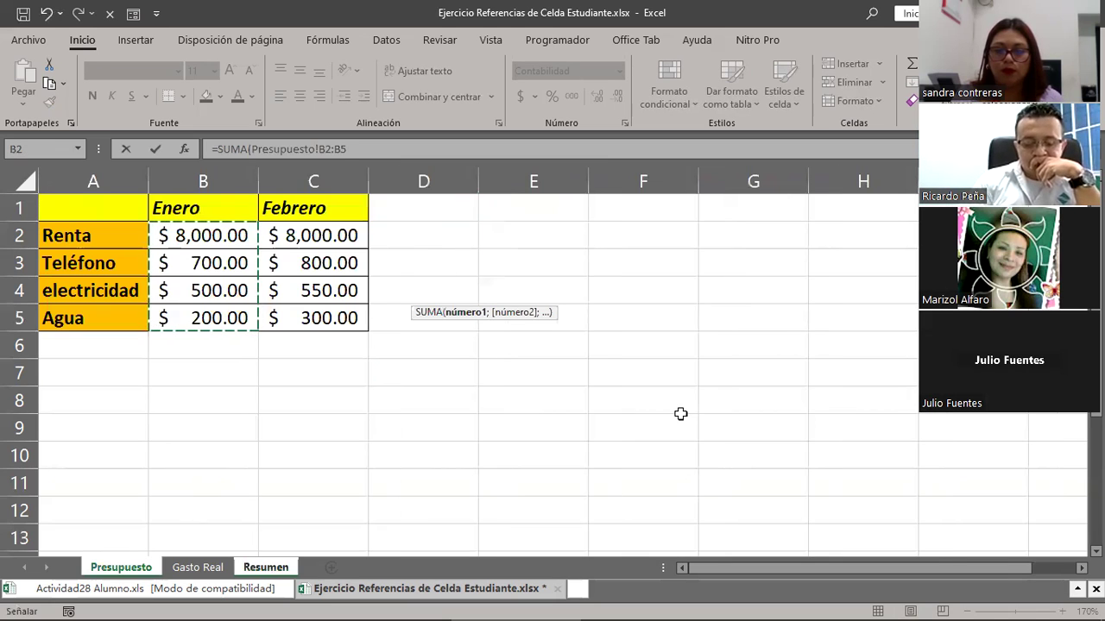
key(Return)
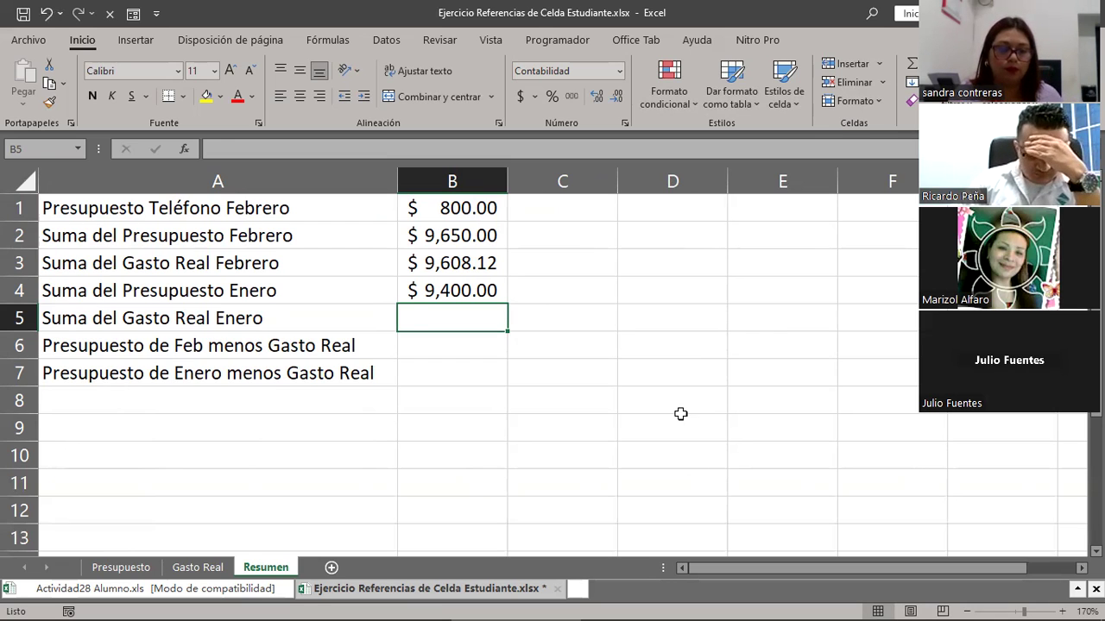
In B5 of the Resumen sheet, total the January actual spending with =SUMA('Gasto Real'!B2:B5)
text(=)
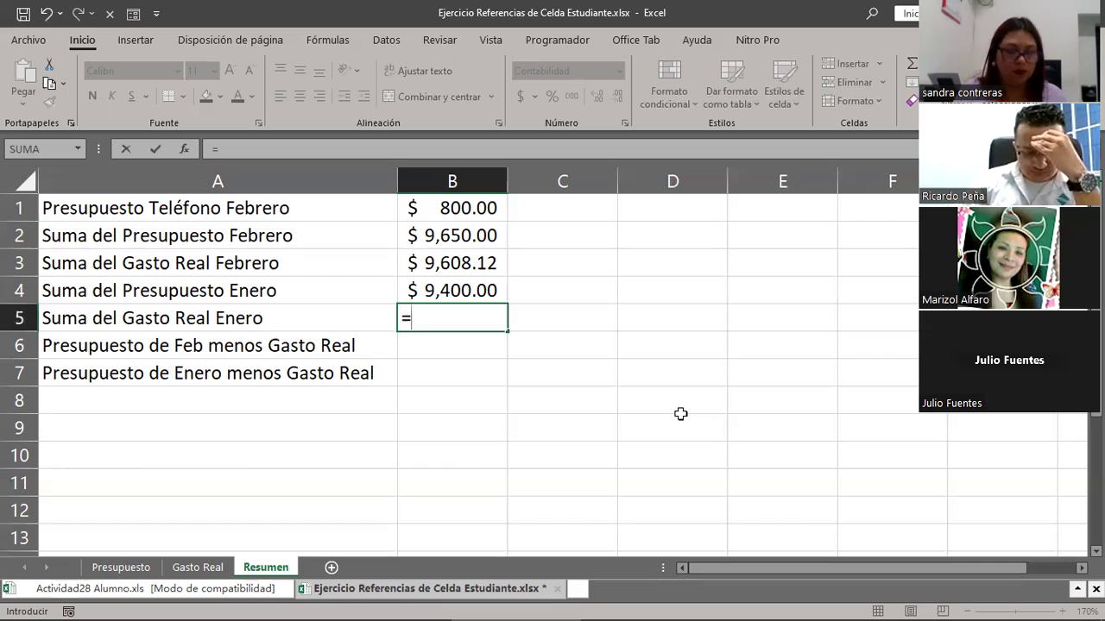
text(SUMA()
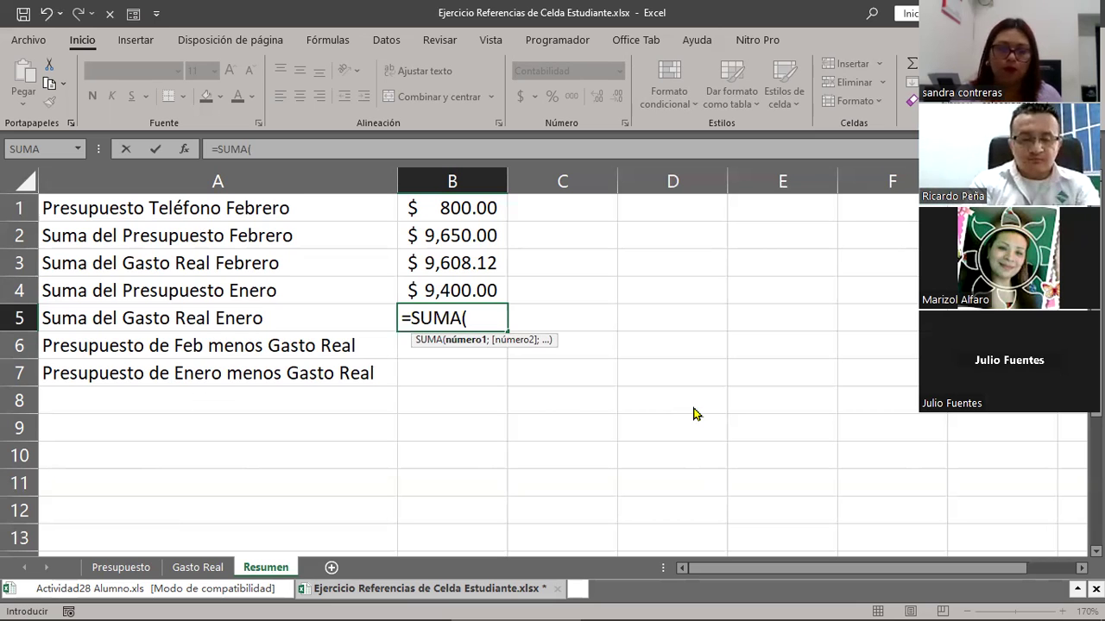
key(ctrl+Page_Up)
key(shift+Up)
key(shift+Up)
key(shift+Up)
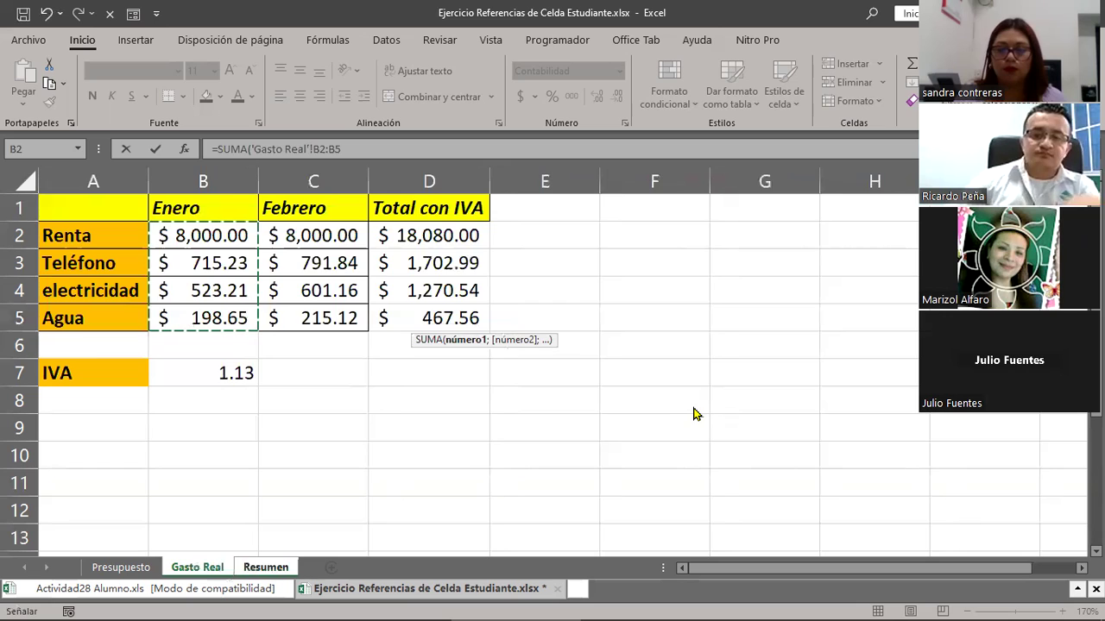
key(Return)
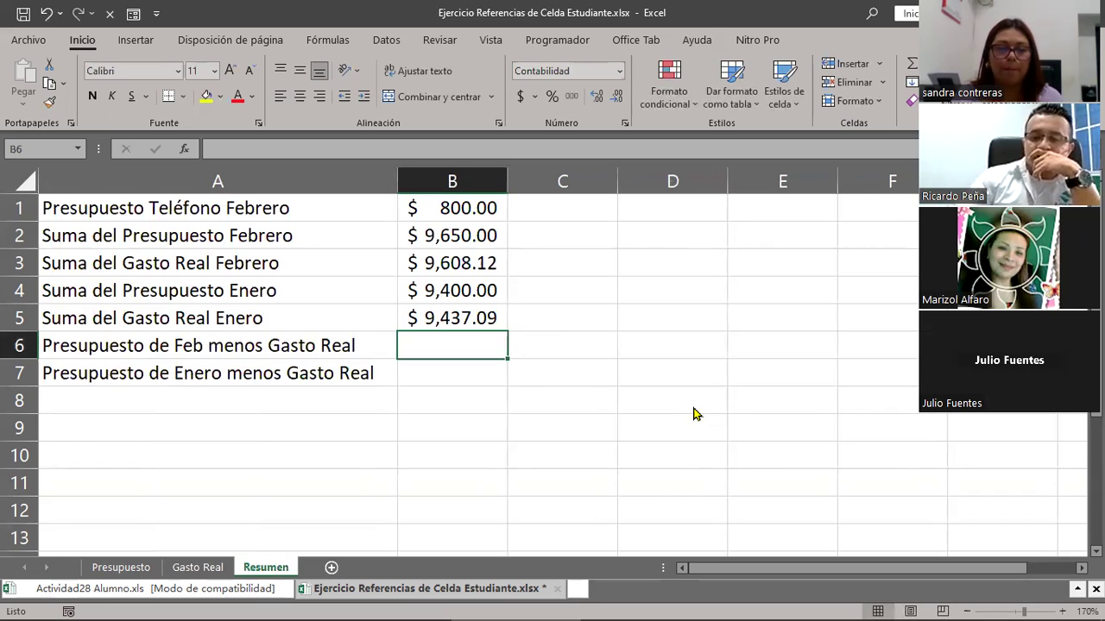
In B6 of the Resumen sheet, subtract the February actual spending from its budget with =B2-B3
key(Left)
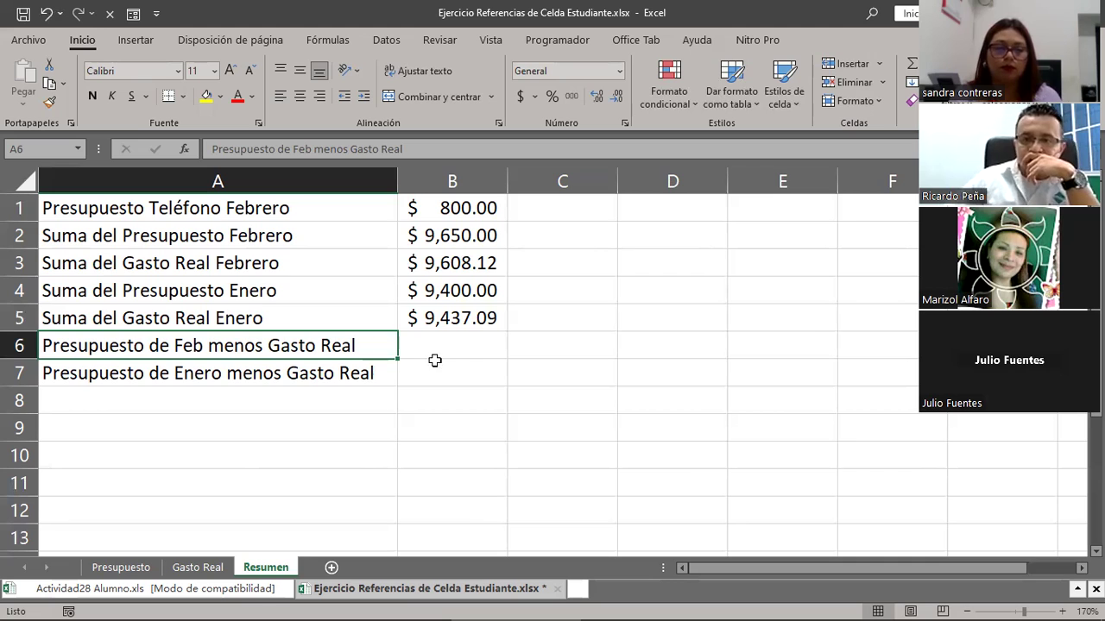
key(Right)
text(=)
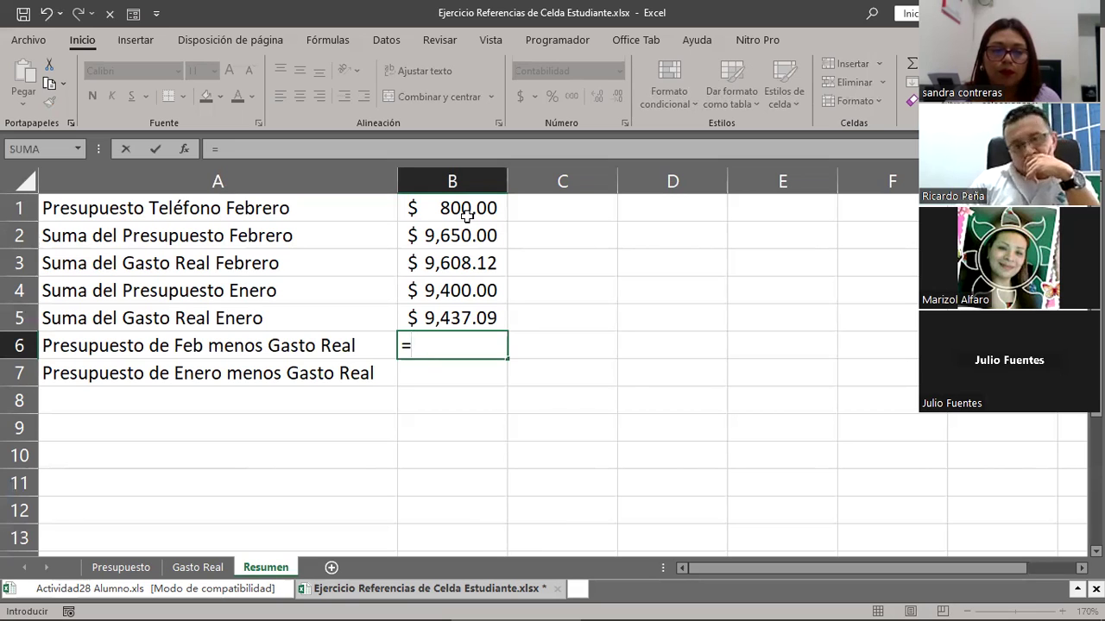
key(Up)
key(Up)
key(Up)
key(Up)
key(Up)
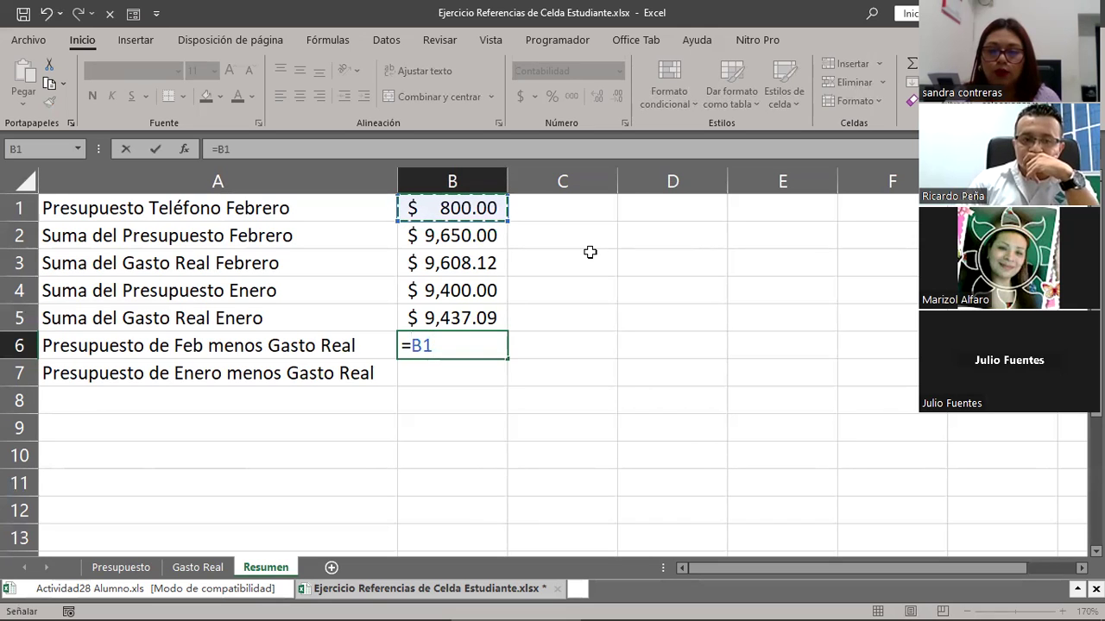
click(491, 242)
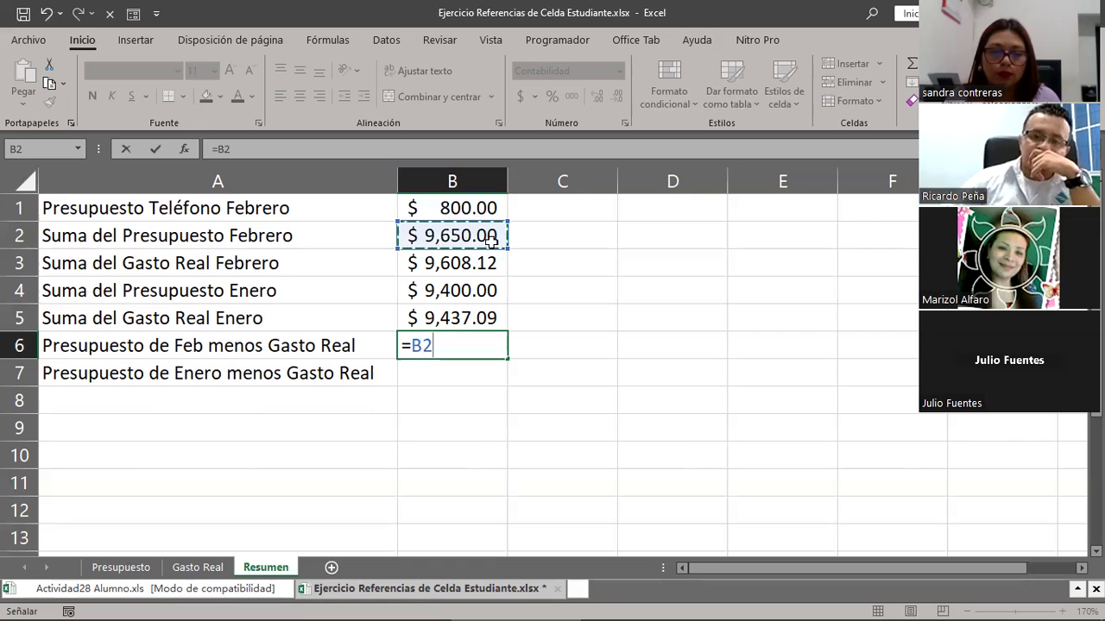
text(-)
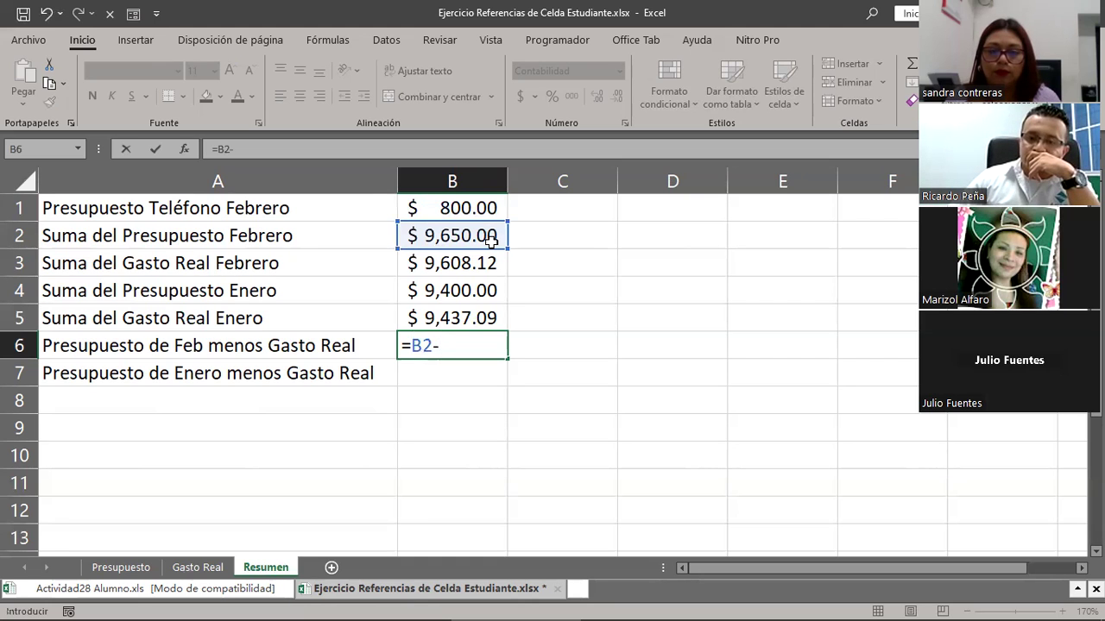
key(Up)
key(Up)
key(Up)
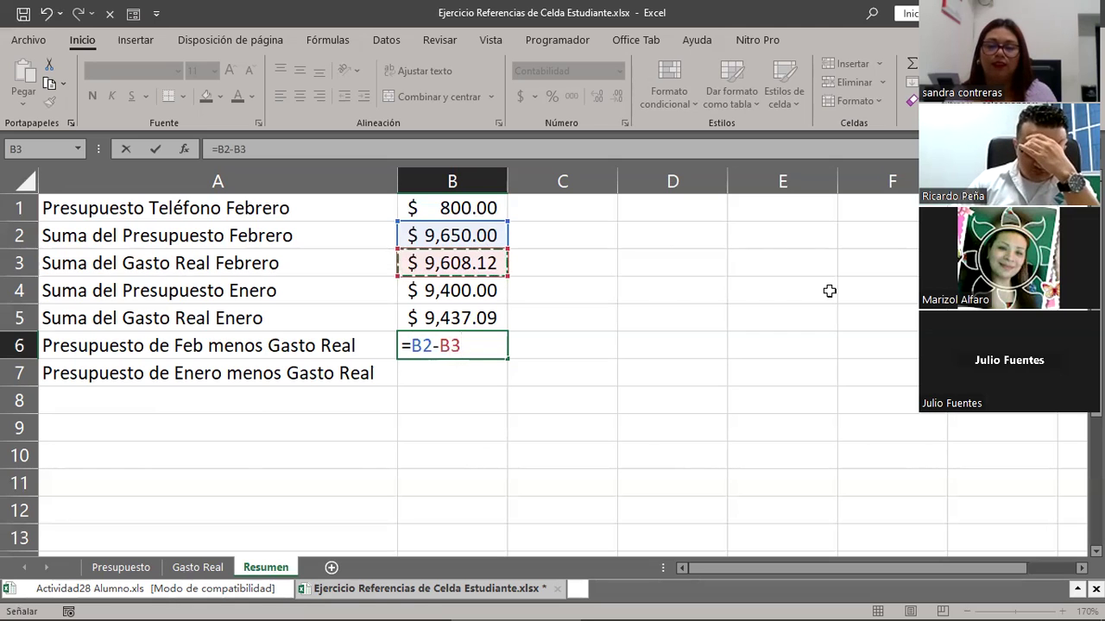
key(Return)
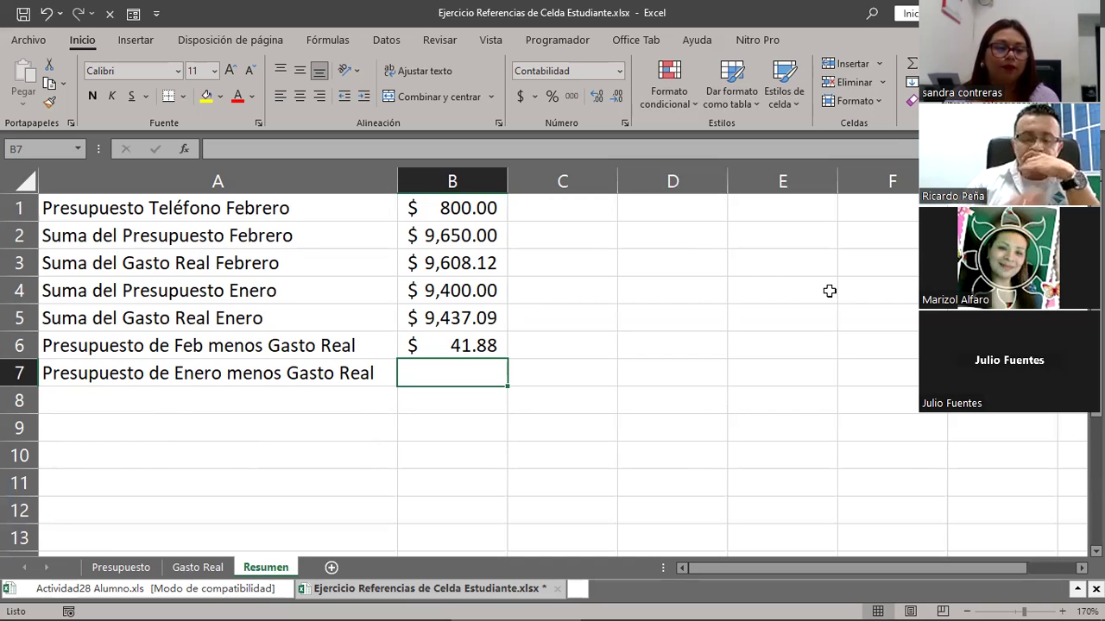
In B7 of the Resumen sheet, subtract the January actual spending from its budget with =B4-B5
text(=)
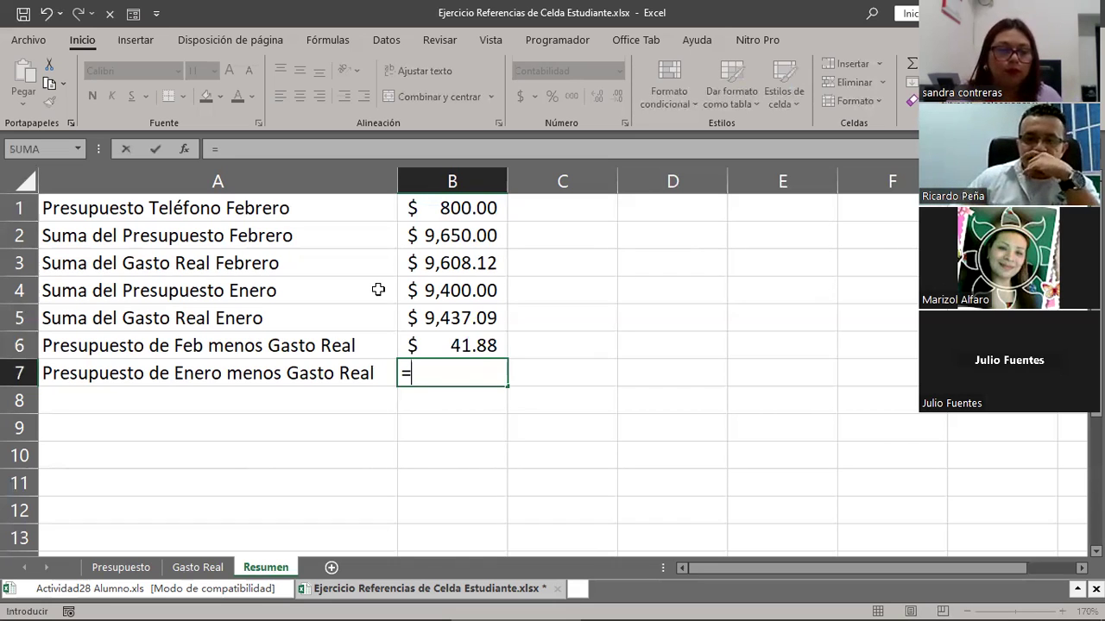
key(Up)
key(Up)
key(Up)
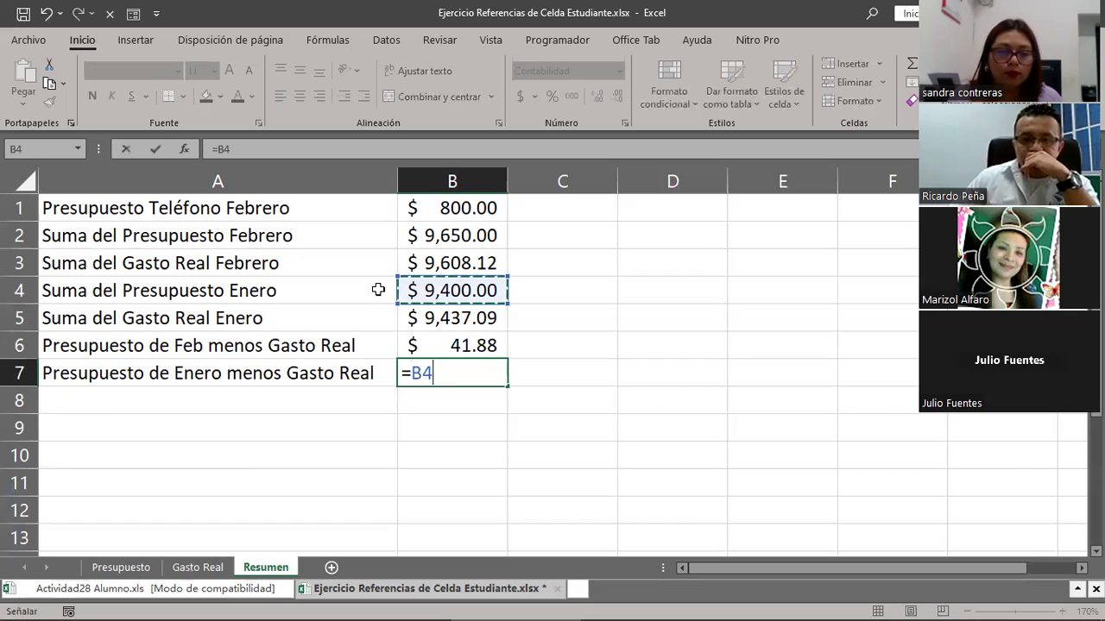
text(-)
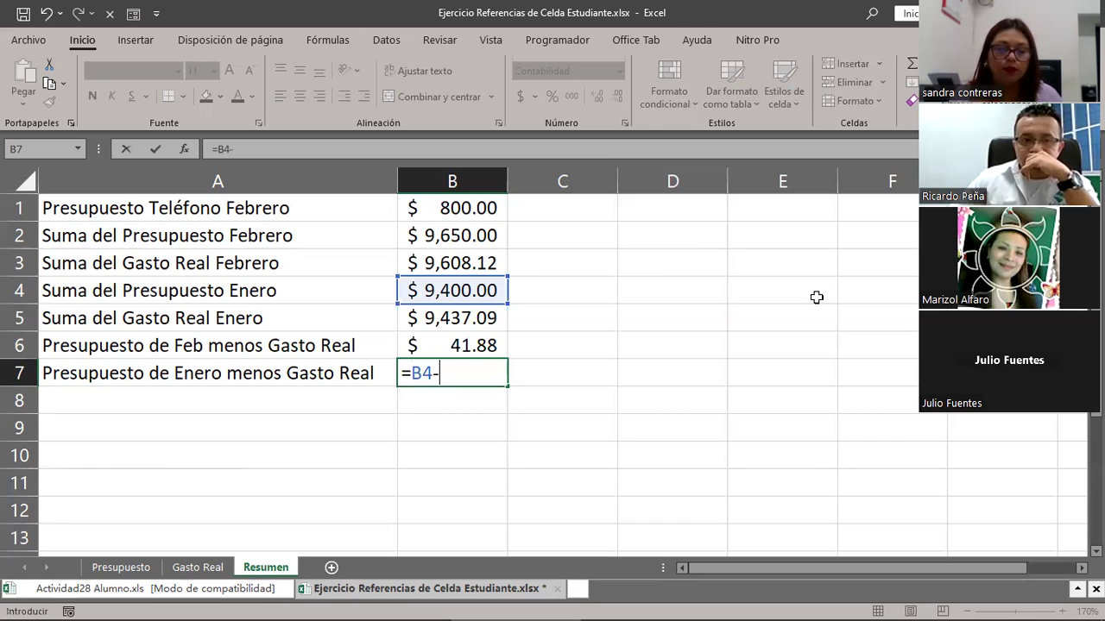
text(B5)
key(Return)
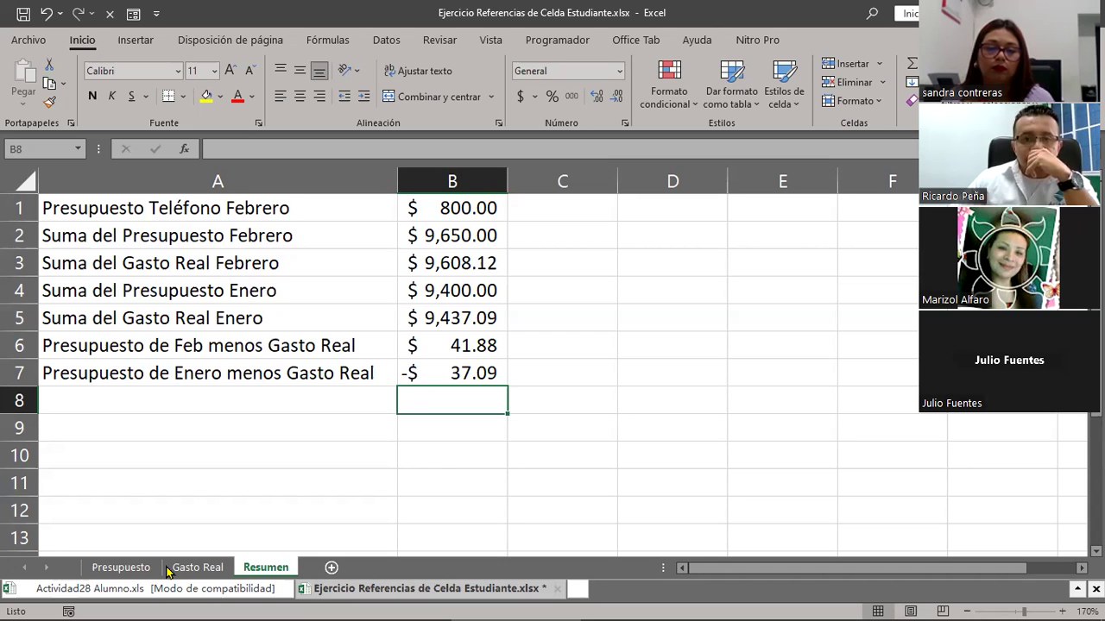
Switch to the Actividad28 Alumno.xls workbook and compare the Luciano Pavarotti and Plácido Domingo concert sheets, then view the consolidation layout on Hoja1
key(ctrl+Tab)
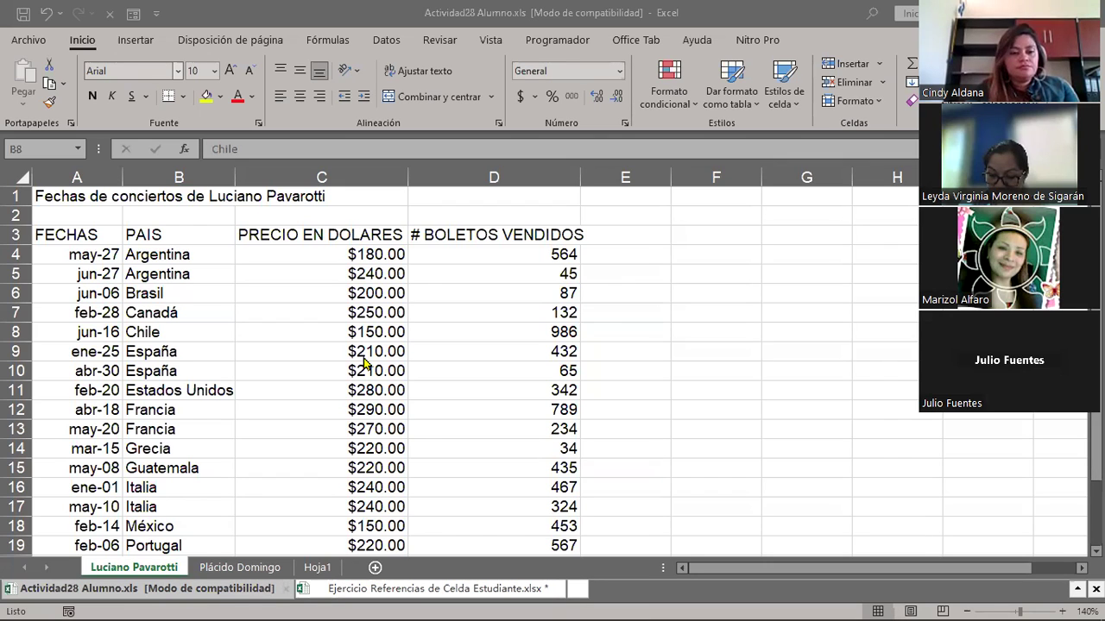
click(249, 577)
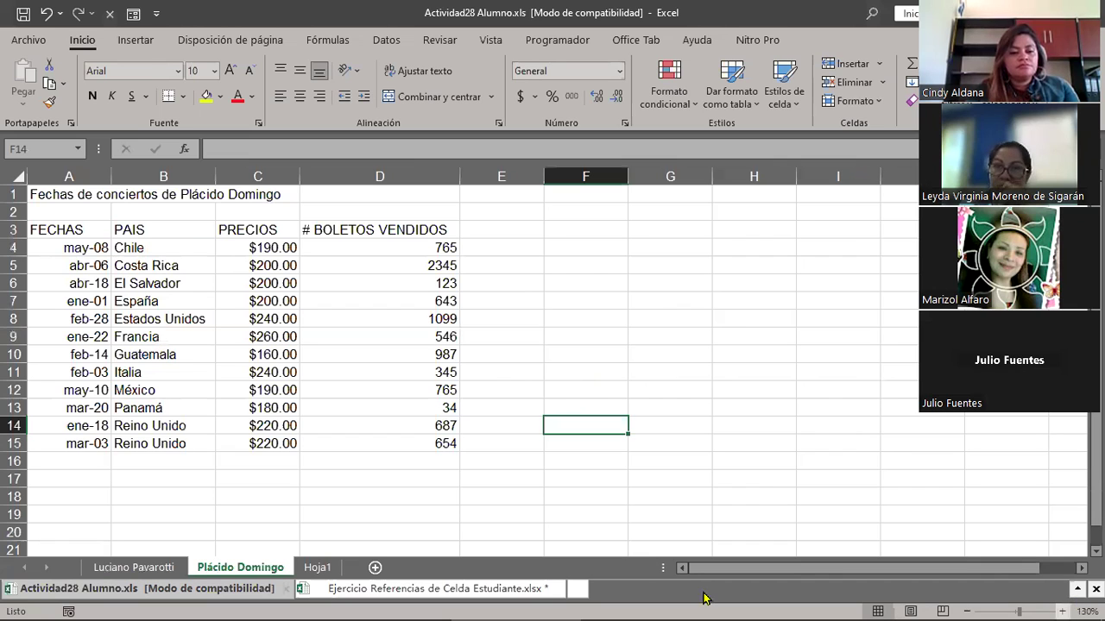
click(133, 567)
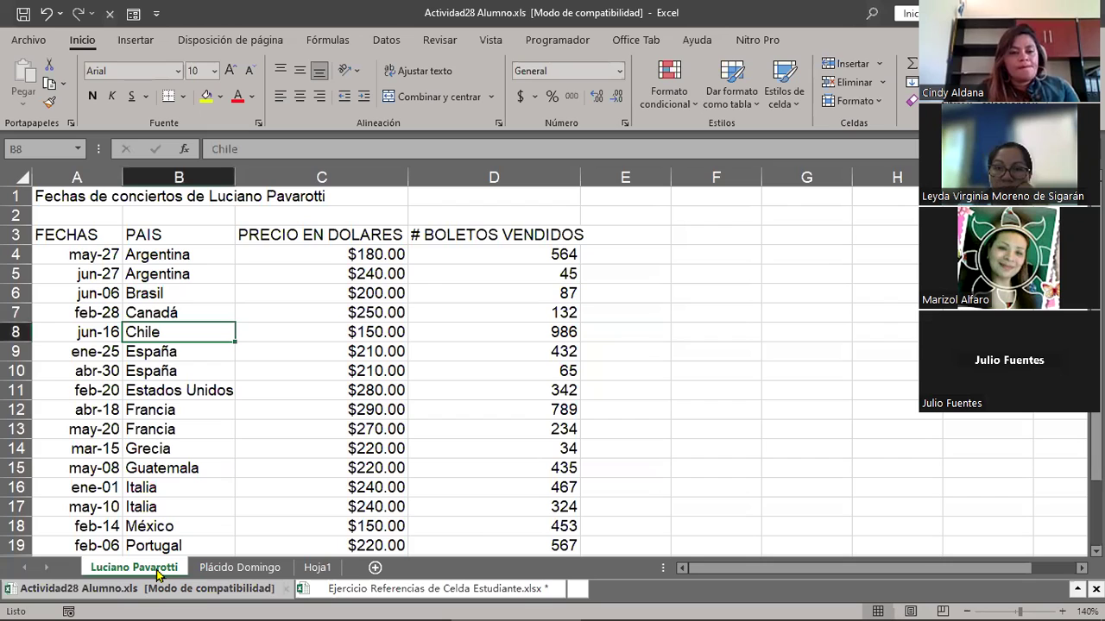
key(ctrl+Page_Down)
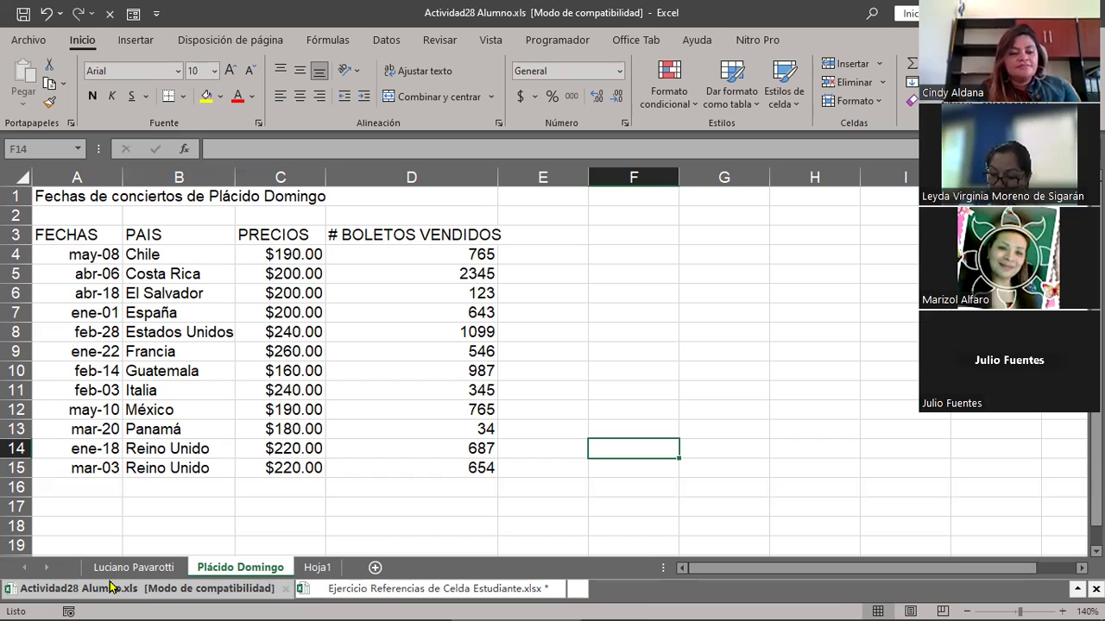
key(ctrl+Page_Up)
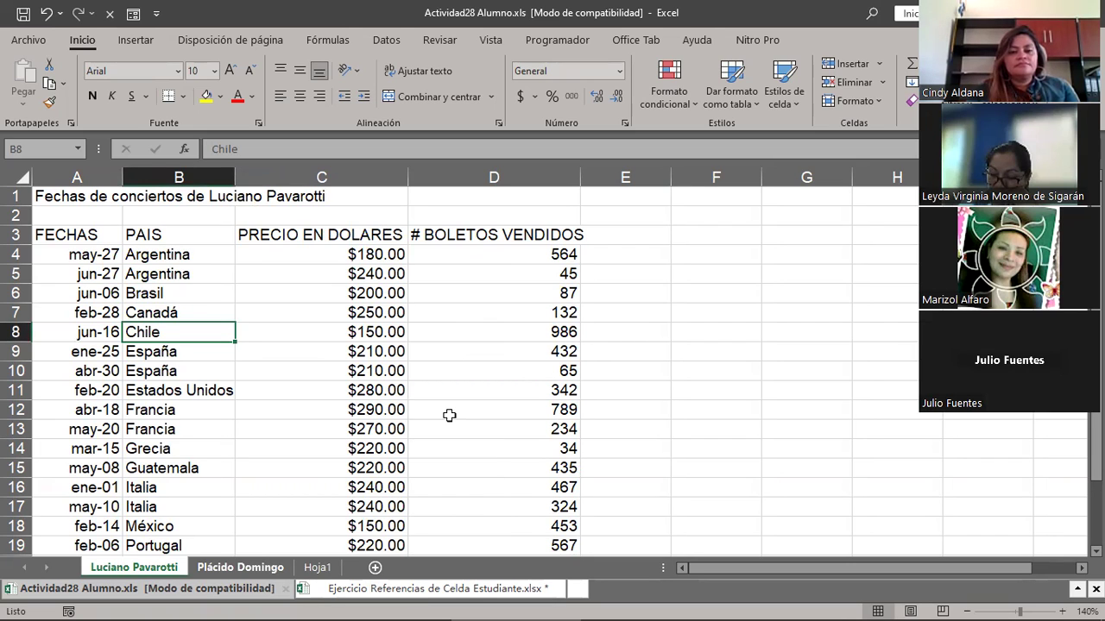
click(231, 570)
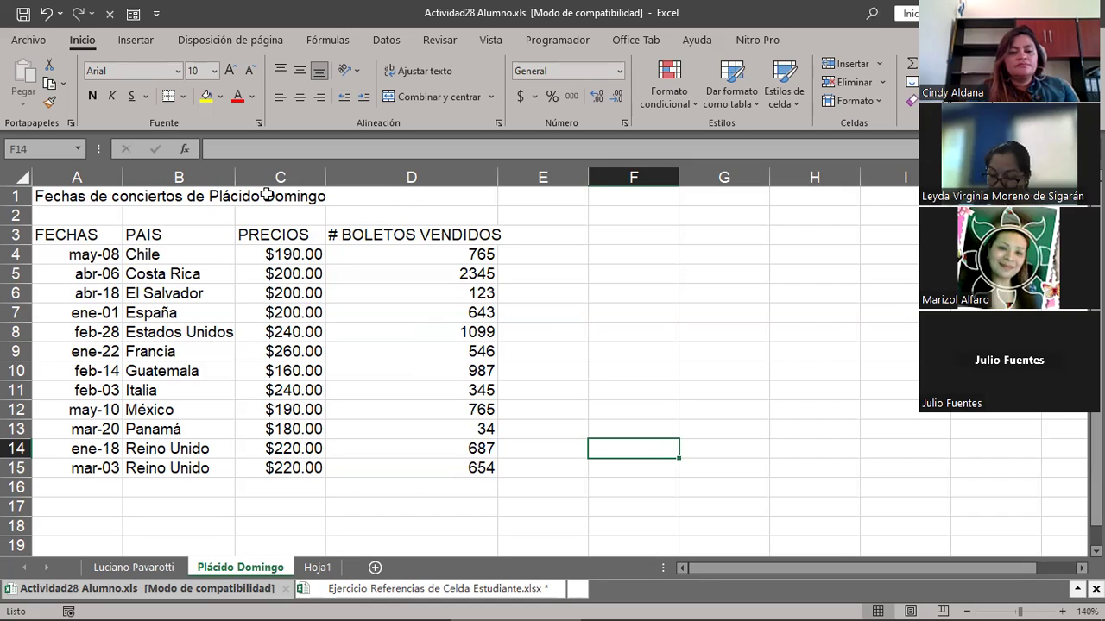
key(ctrl+Page_Down)
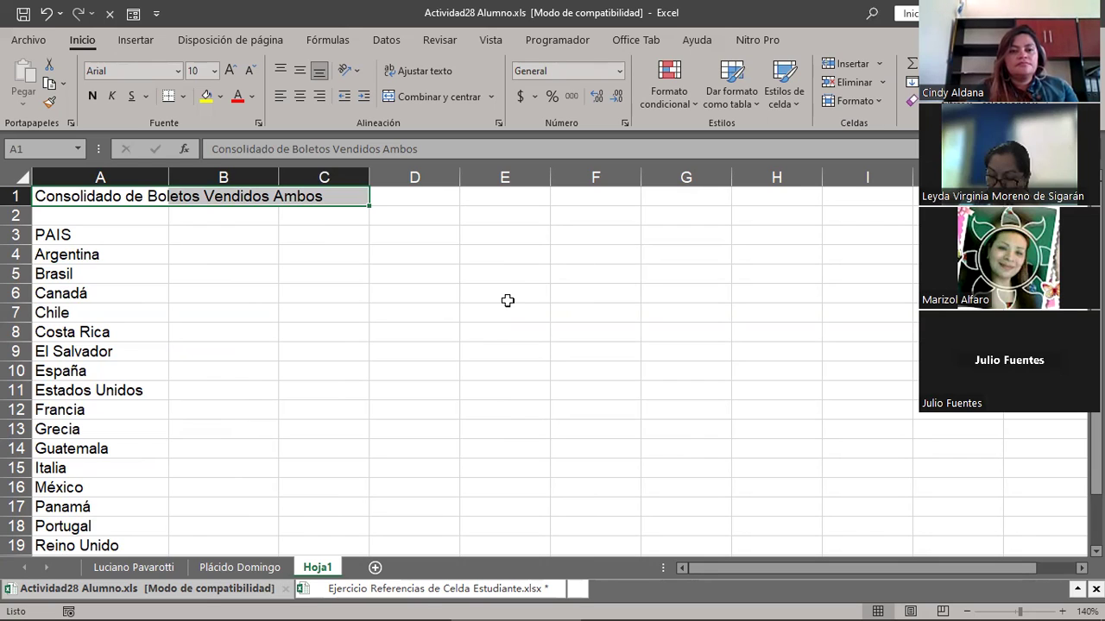
Look for Argentina among the countries on the Plácido Domingo sheet, checking back against the country list on Hoja1
click(88, 254)
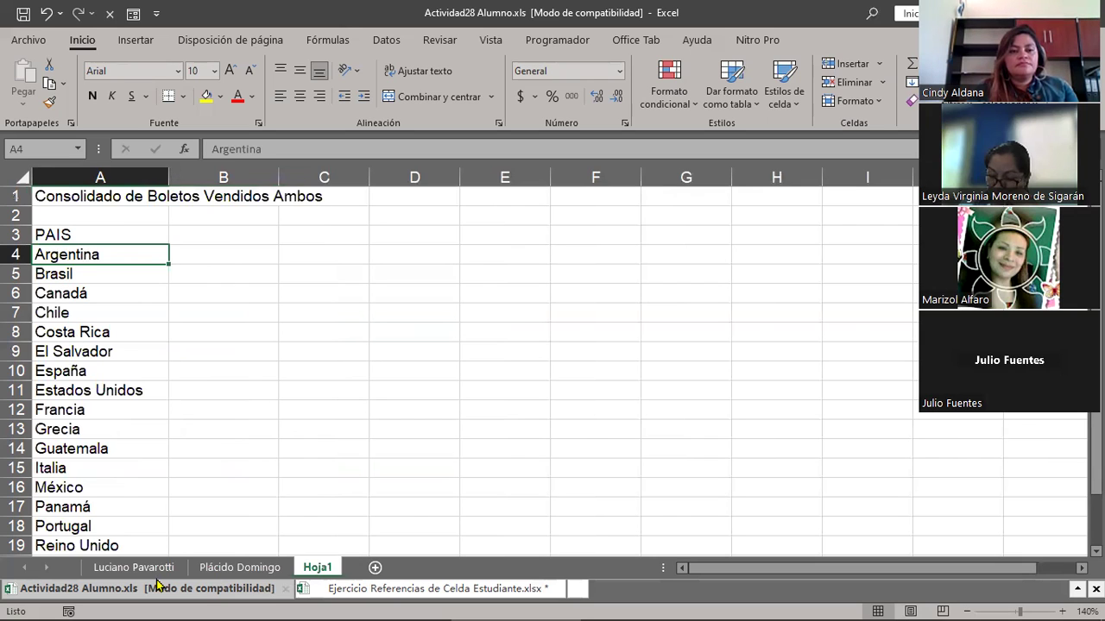
key(ctrl+Page_Up)
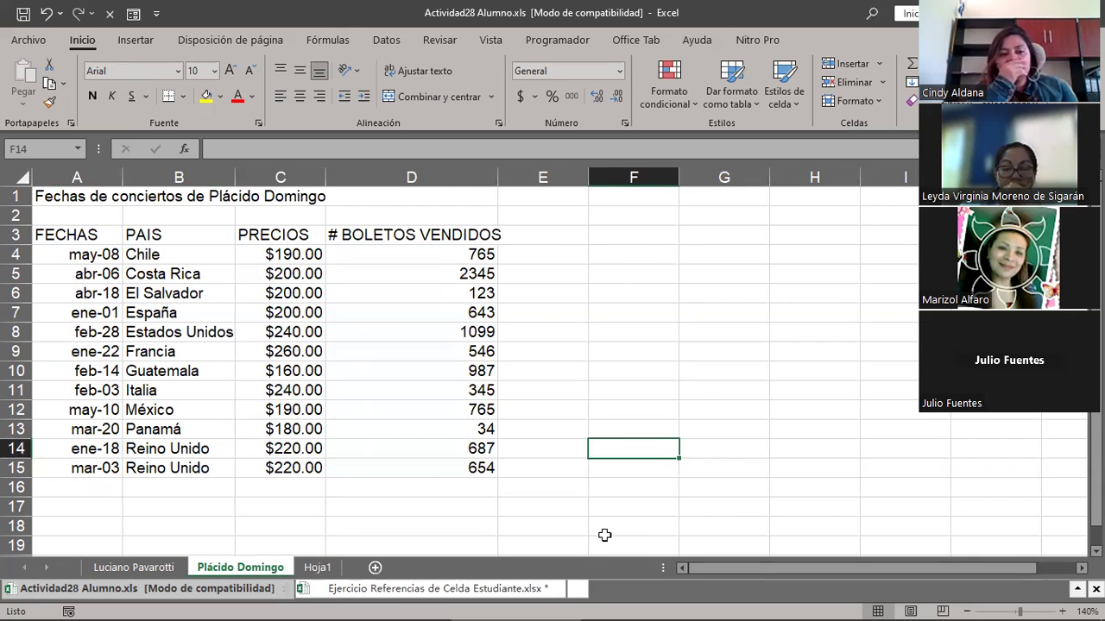
click(314, 570)
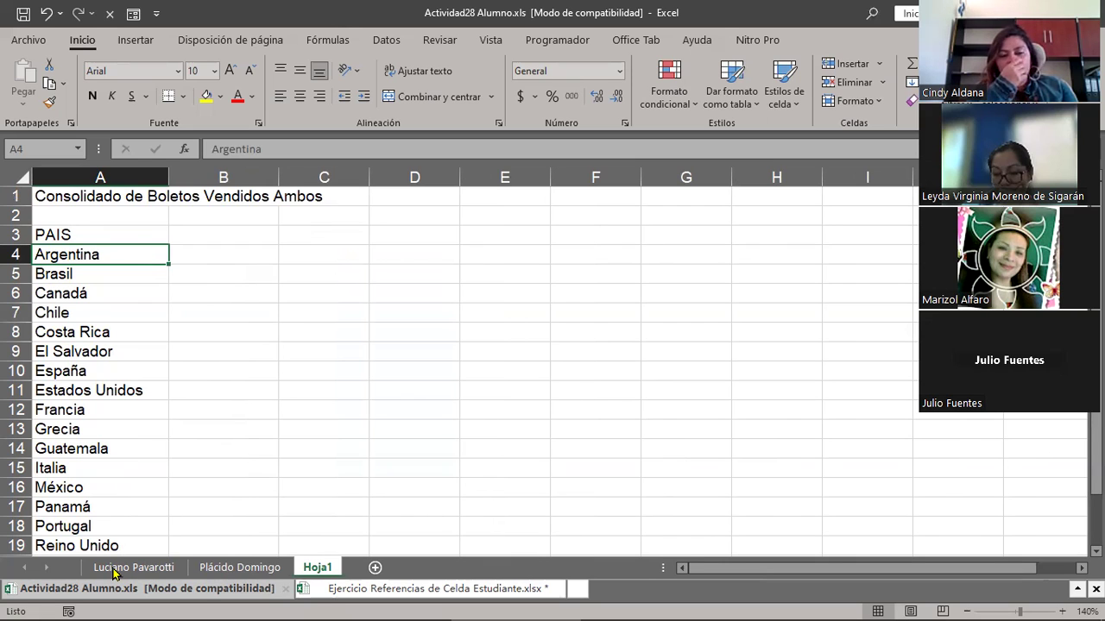
key(ctrl+Page_Up)
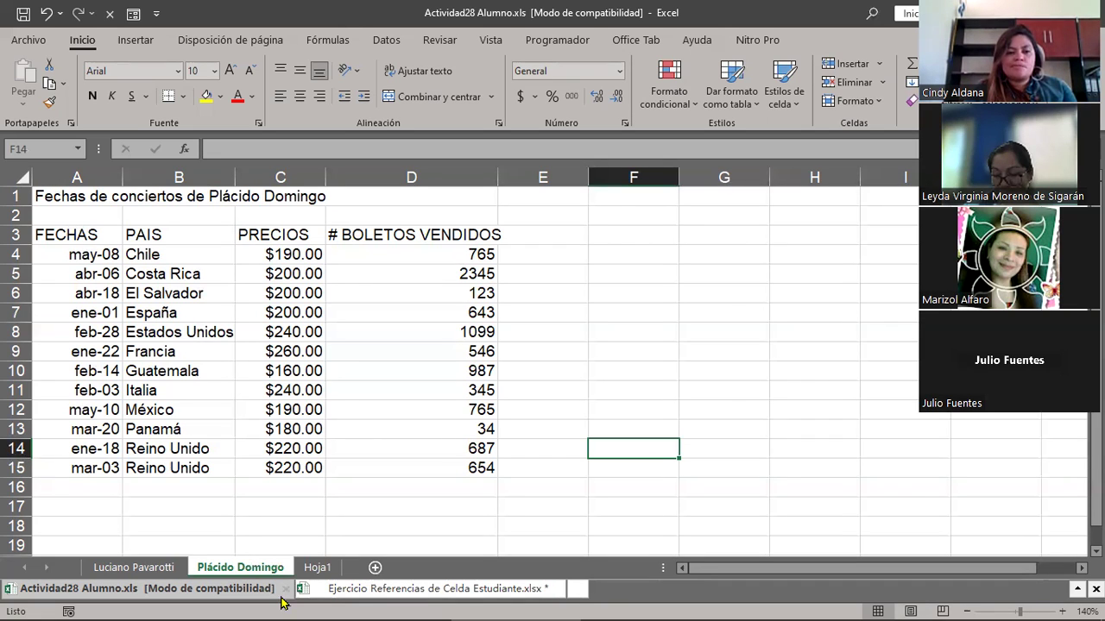
click(317, 567)
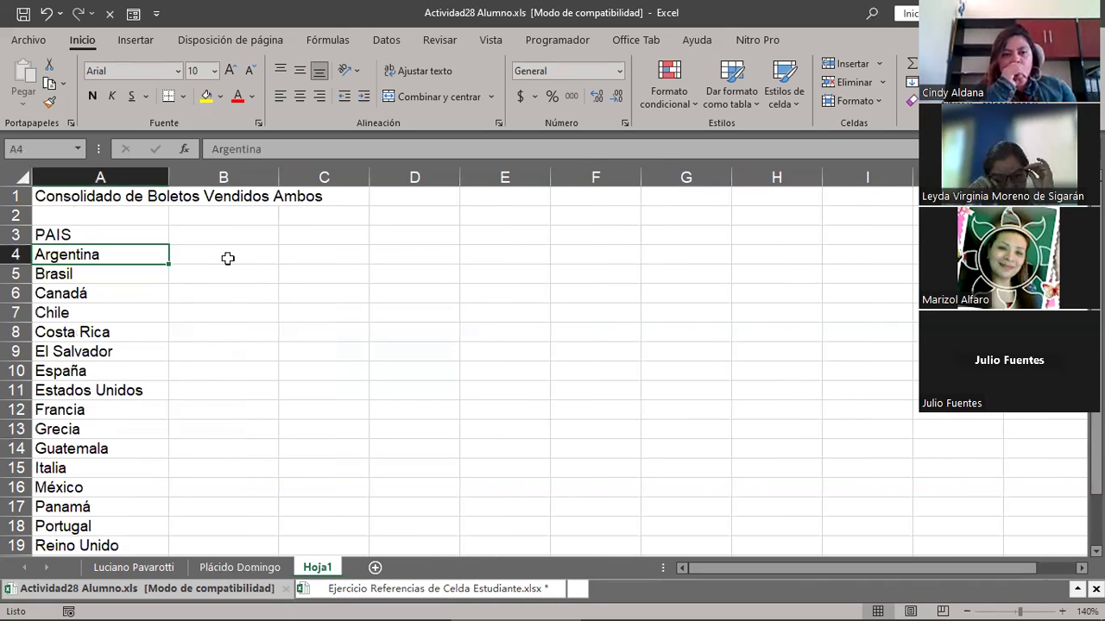
In B4 of Hoja1, start Argentina's formula by multiplying price by tickets sold: ='Luciano Pavarotti'!C4*'Luciano Pavarotti'!D4
key(Right)
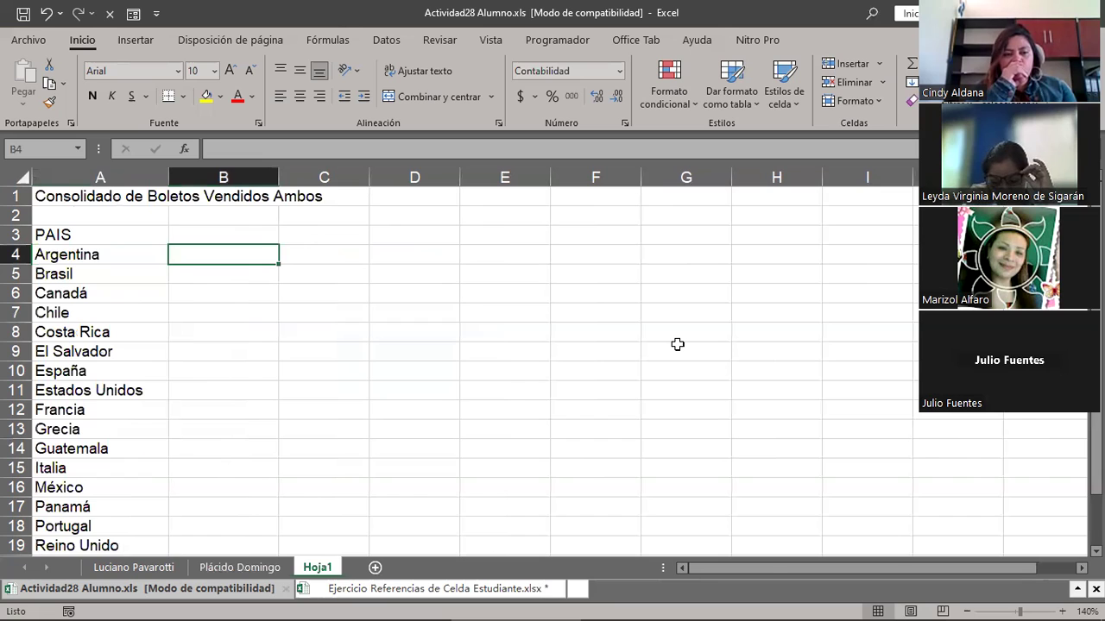
text(=)
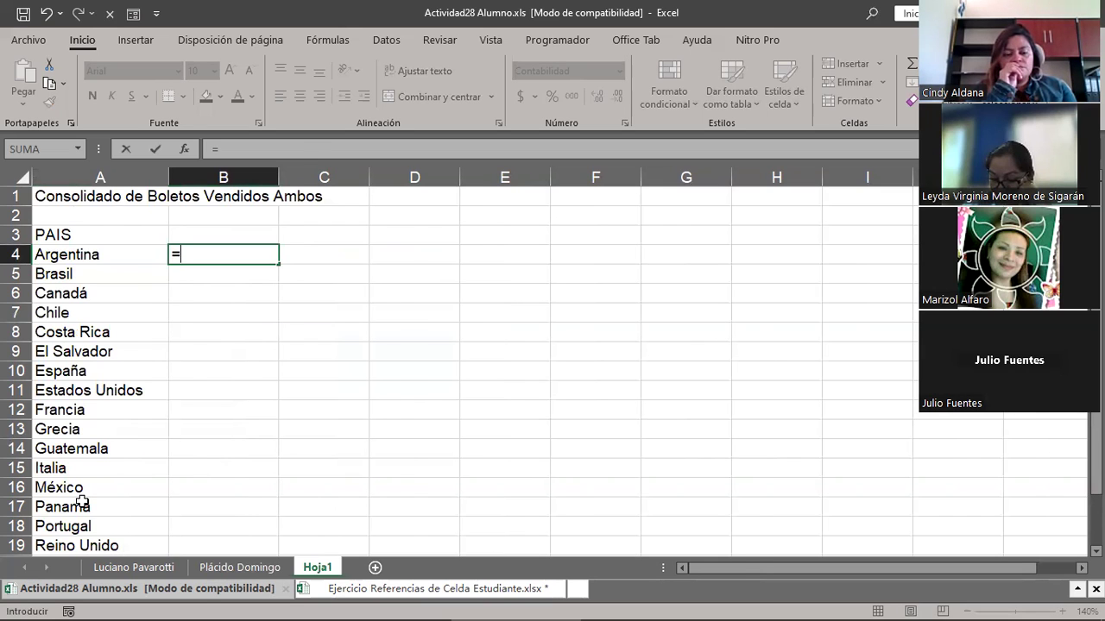
key(ctrl+Page_Up)
key(ctrl+Page_Up)
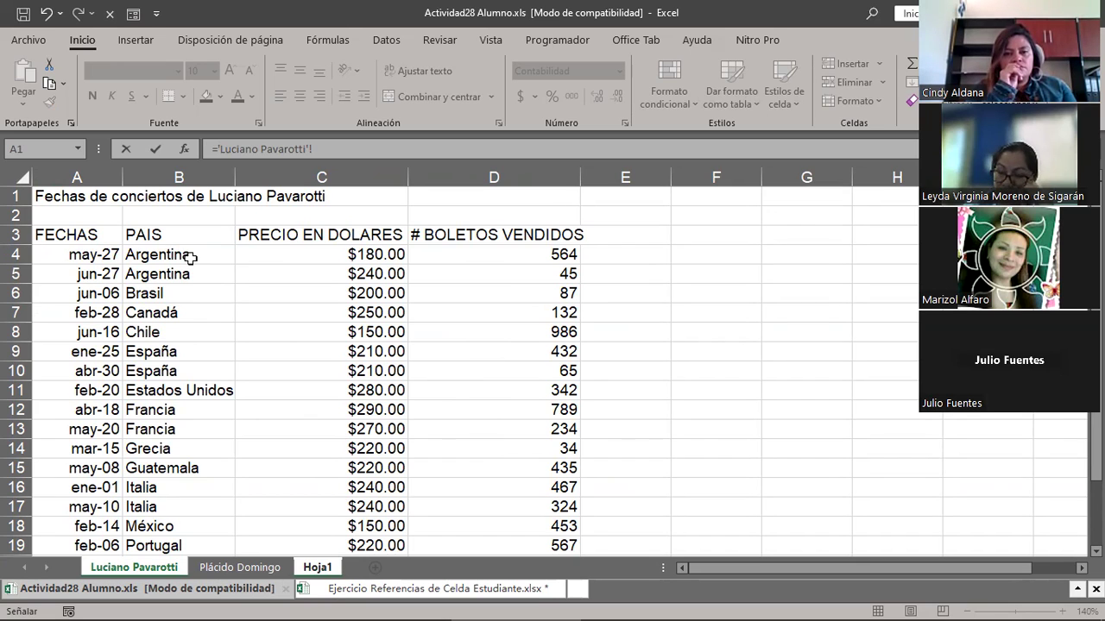
click(300, 255)
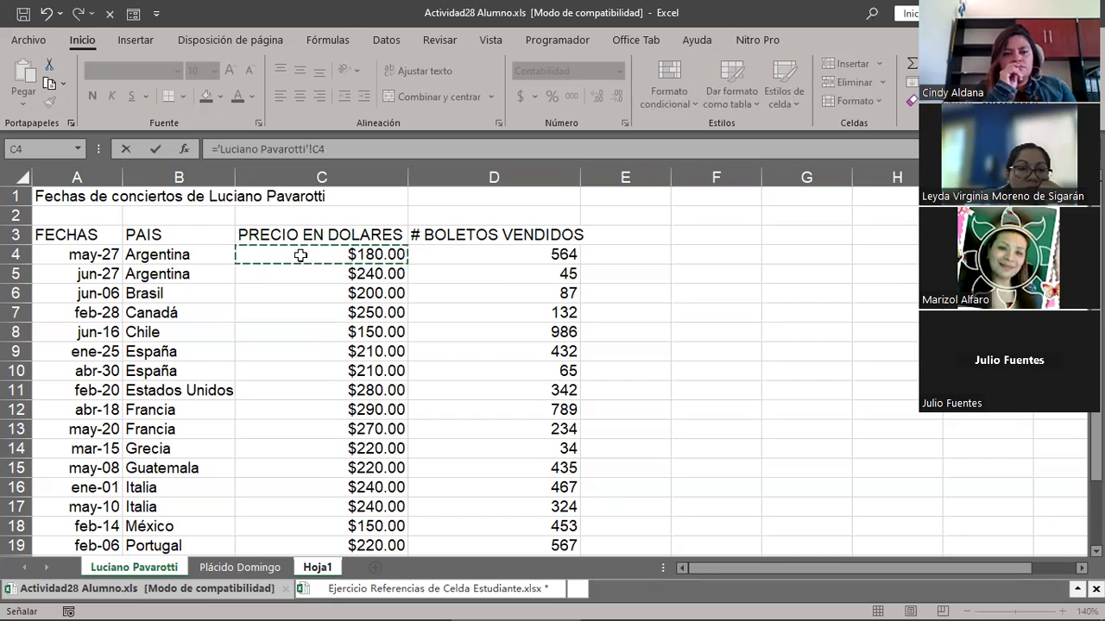
text(*)
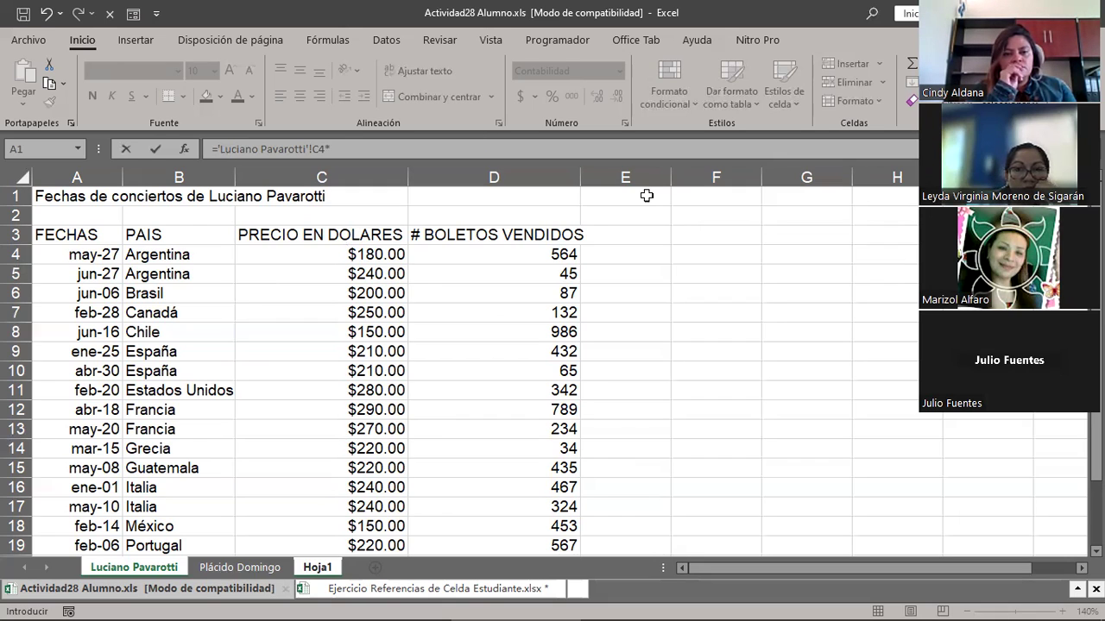
text(=)
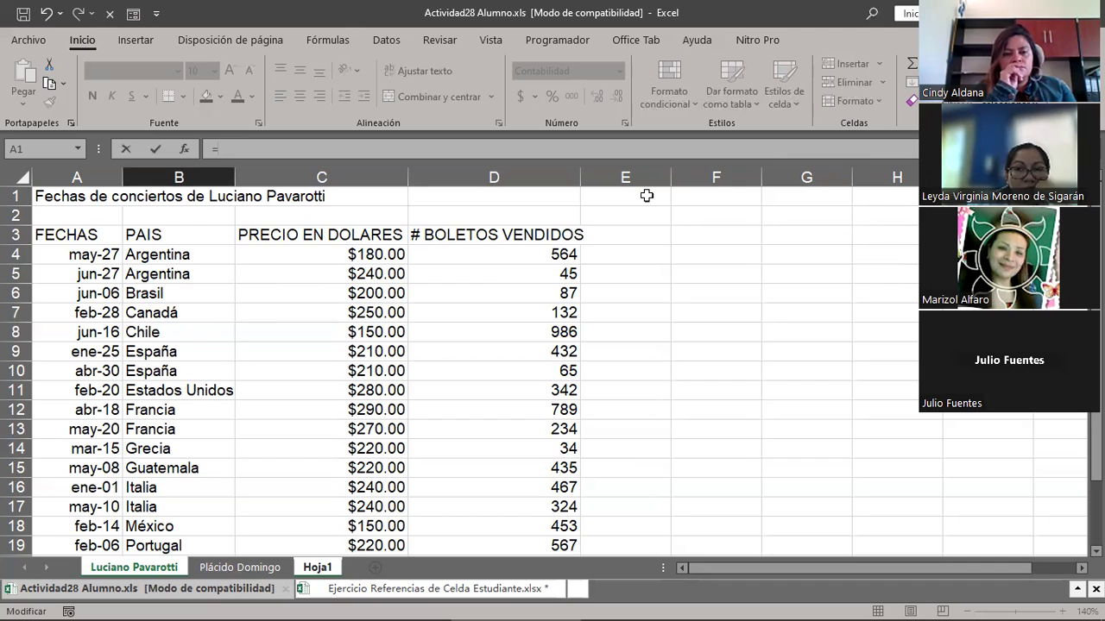
click(370, 248)
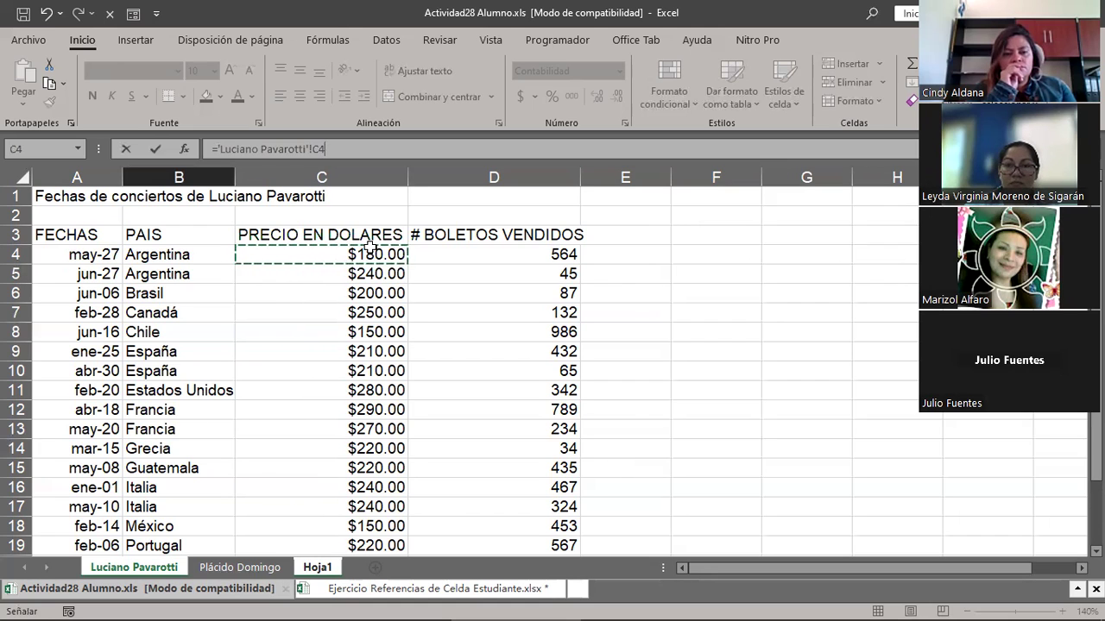
text(*)
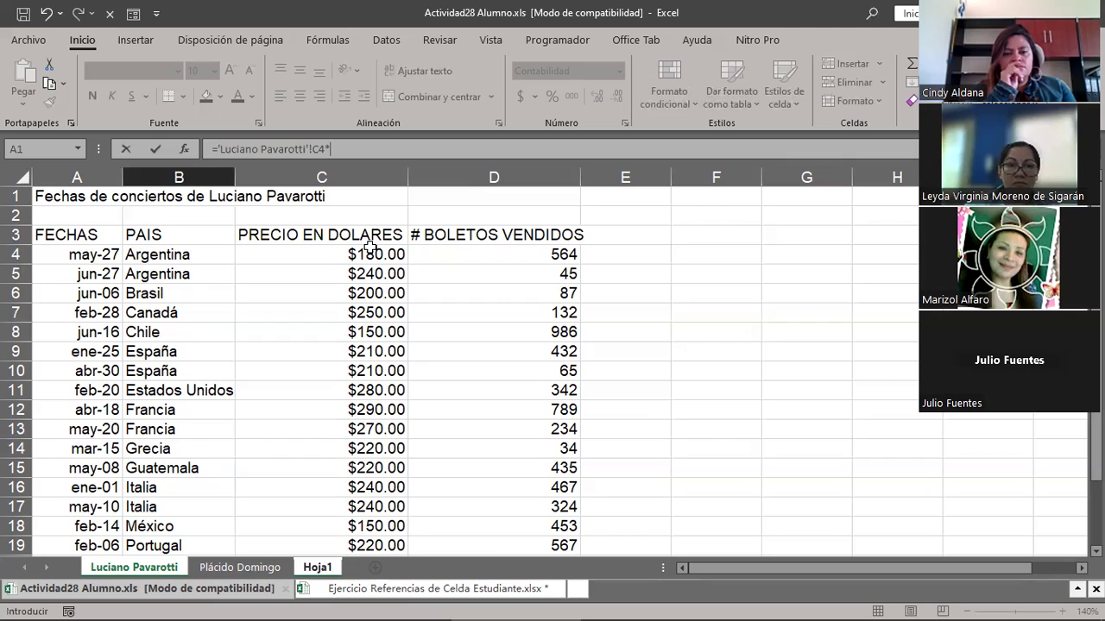
click(500, 252)
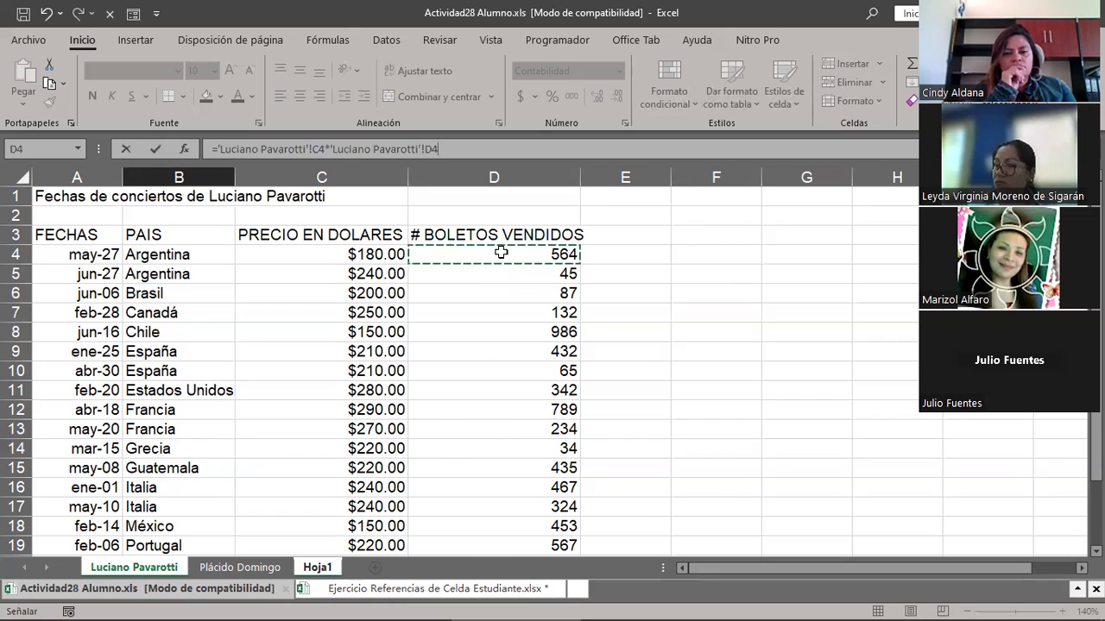
Add the second Argentina concert to the formula as +'Luciano Pavarotti'!C5*'Luciano Pavarotti'!D5
text(+)
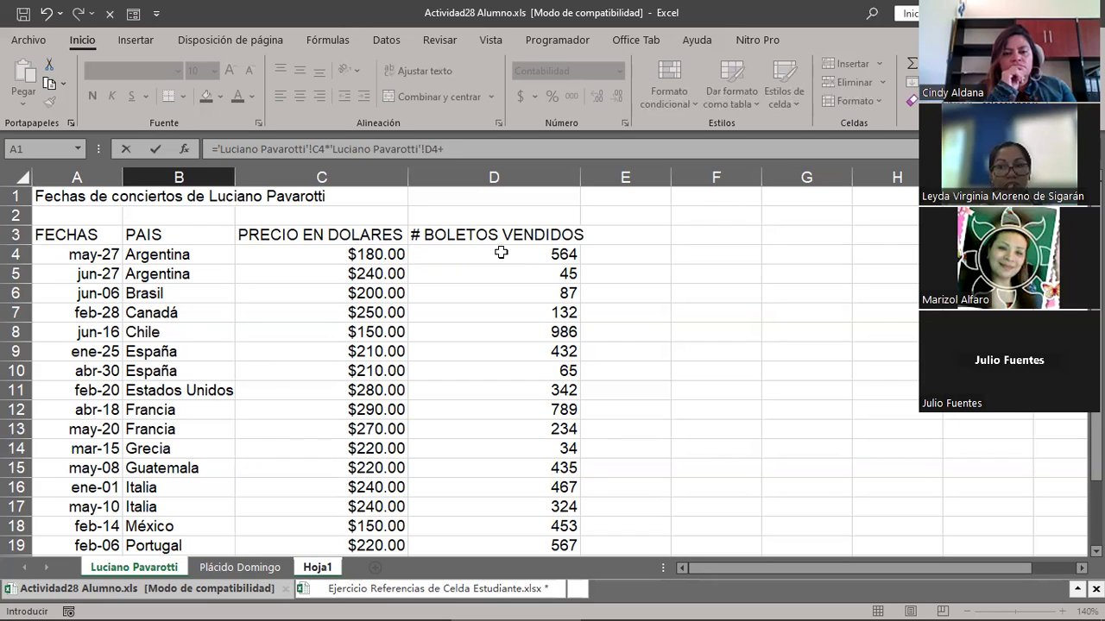
click(334, 271)
text(*)
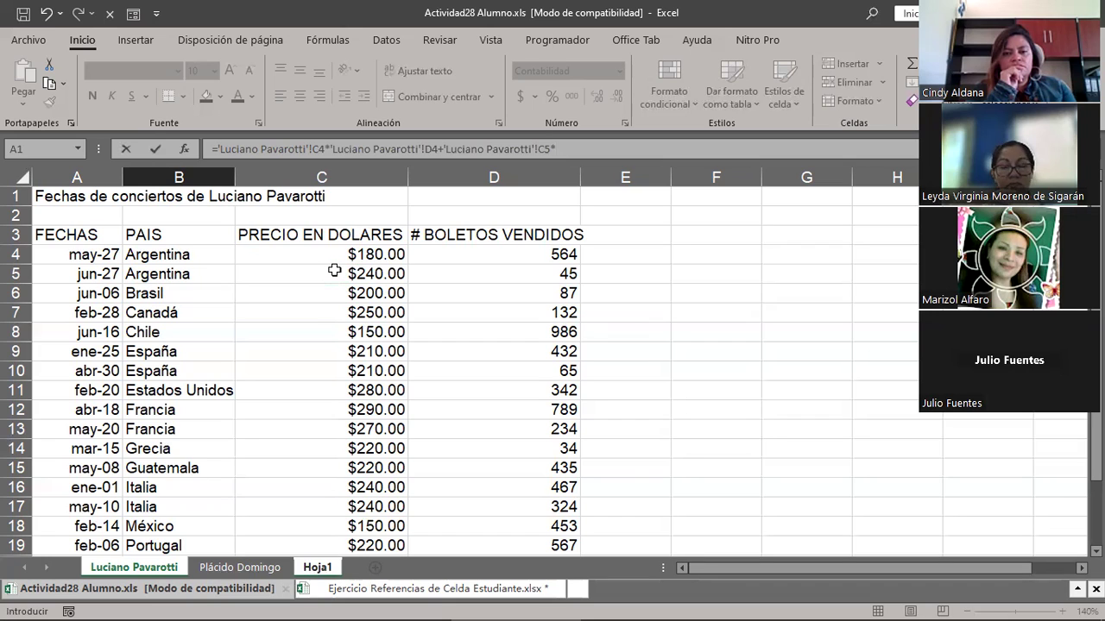
click(469, 281)
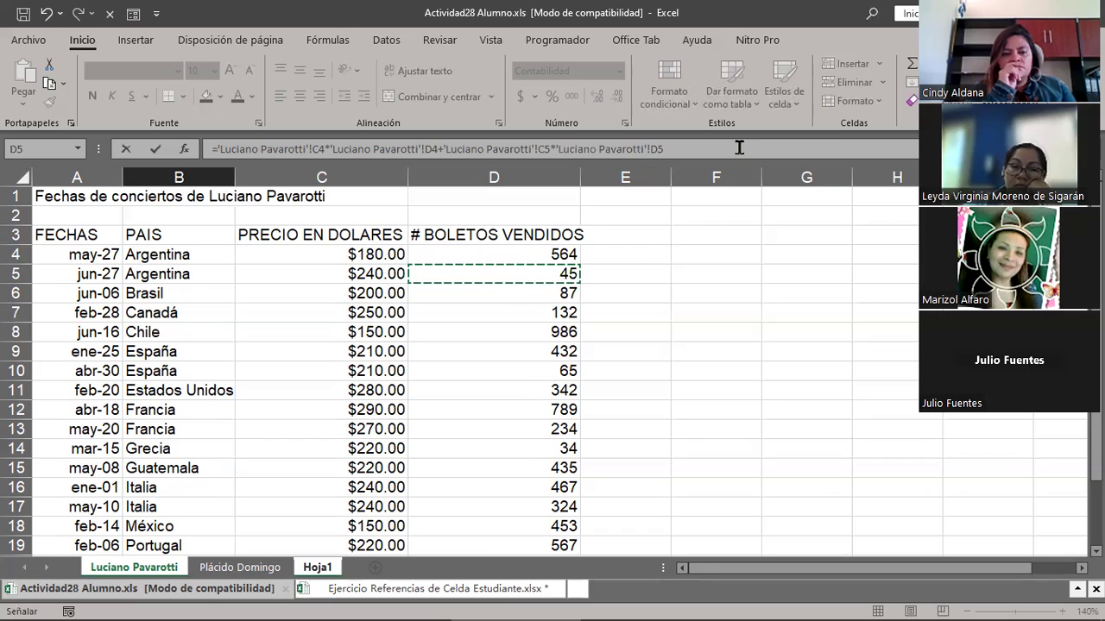
Try to continue the formula on the Plácido Domingo sheet, and erase the altered last reference back to 'Luciano Pavarotti'!C5
click(239, 566)
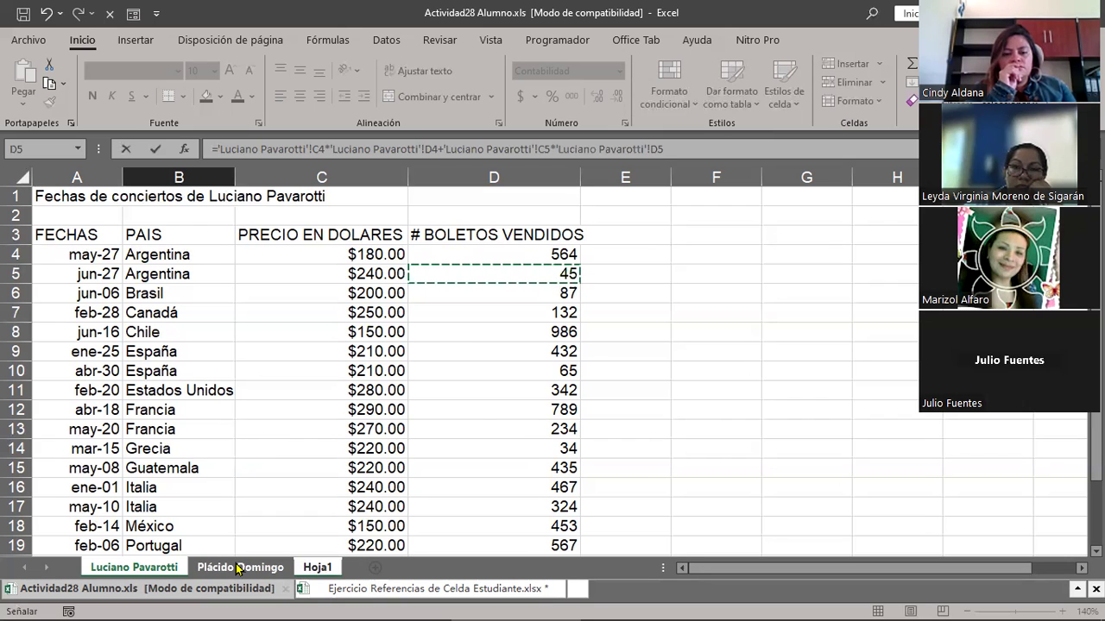
click(238, 567)
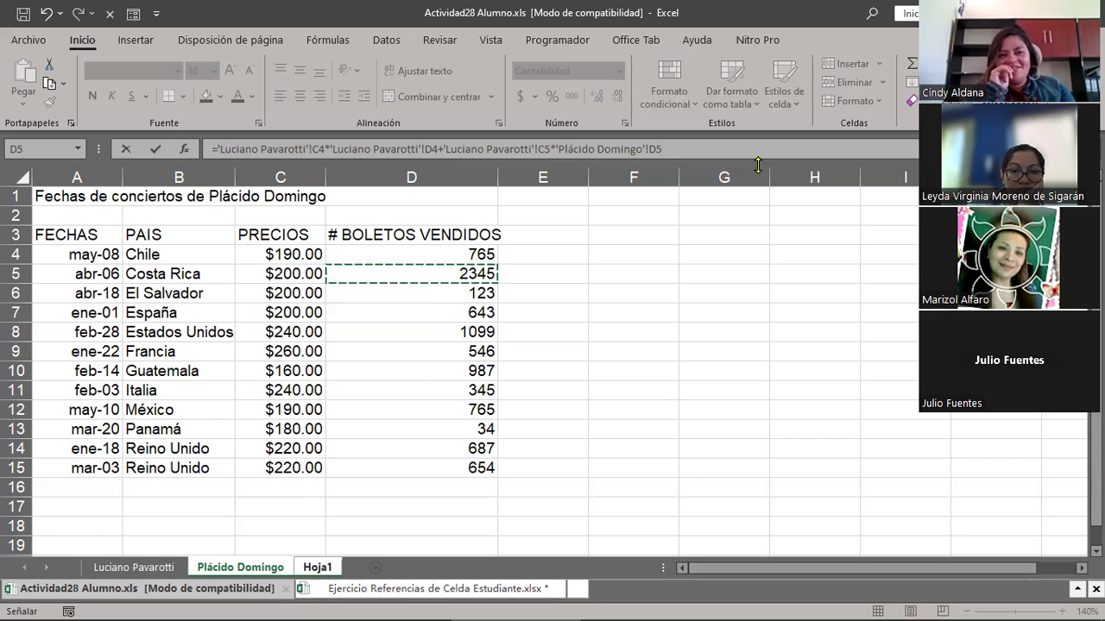
key(BackSpace)
key(BackSpace)
key(BackSpace)
key(BackSpace)
key(BackSpace)
key(BackSpace)
key(BackSpace)
key(BackSpace)
key(BackSpace)
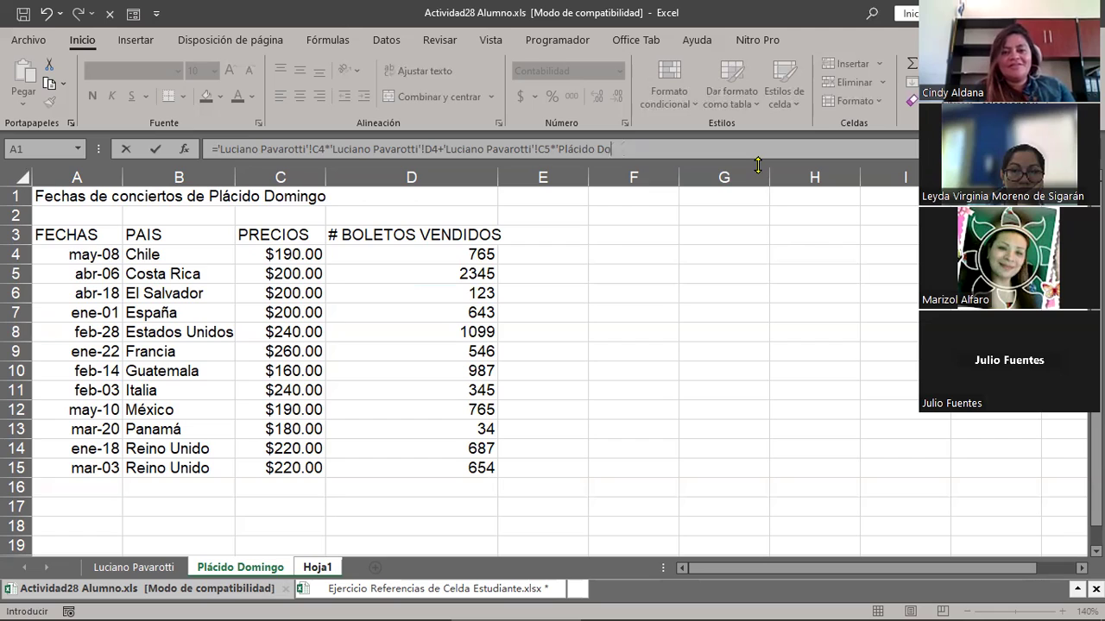
key(BackSpace)
key(BackSpace)
key(BackSpace)
key(BackSpace)
key(BackSpace)
key(BackSpace)
key(BackSpace)
key(BackSpace)
key(BackSpace)
key(BackSpace)
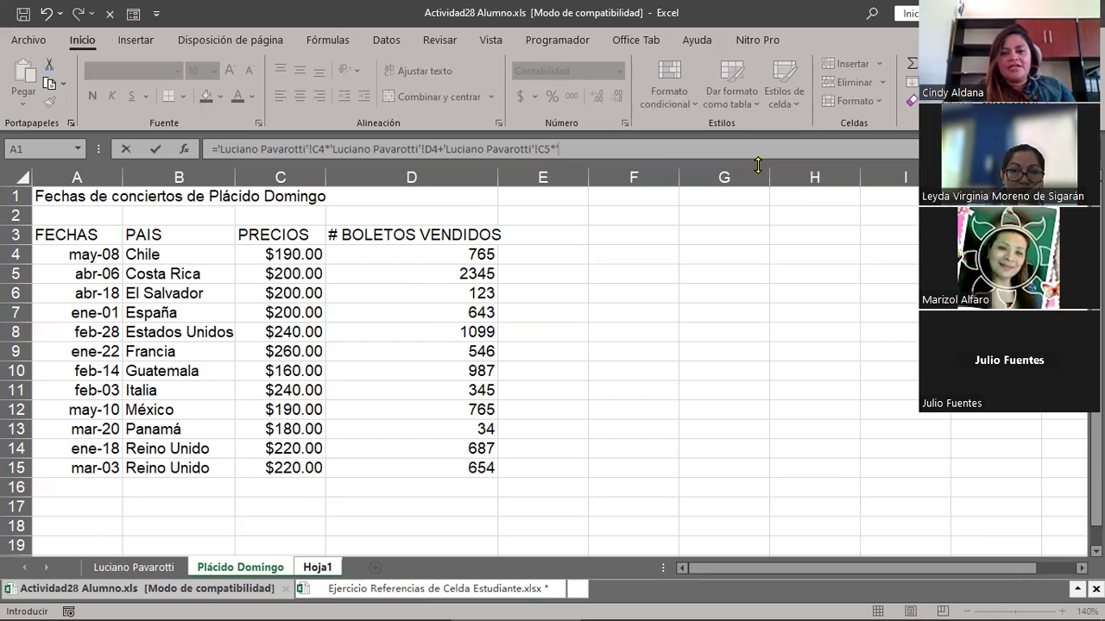
key(BackSpace)
key(BackSpace)
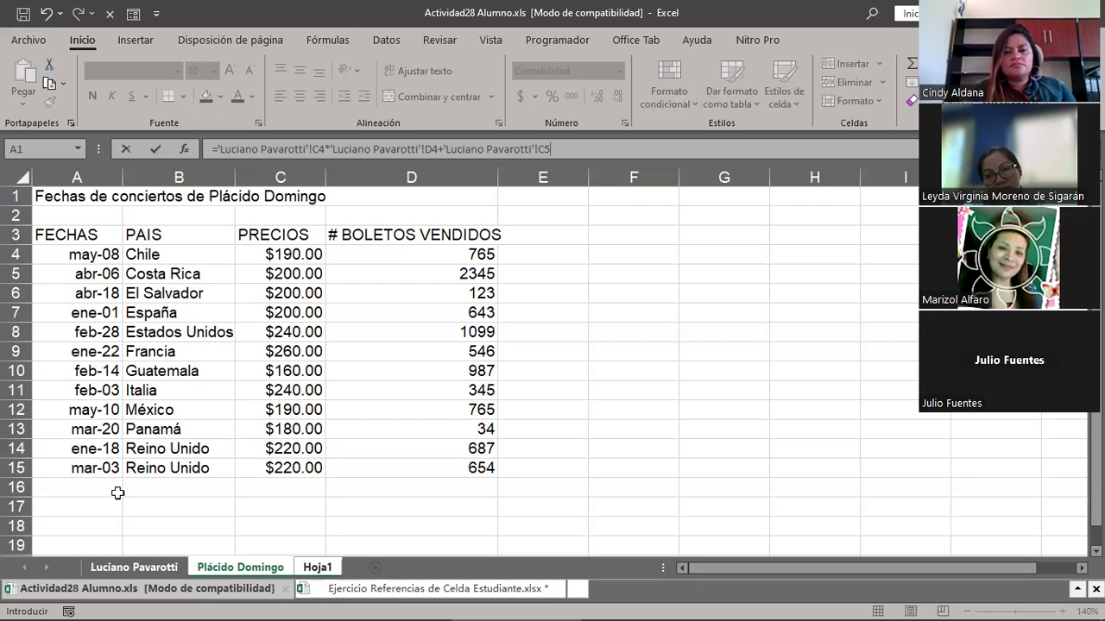
Multiply the second Argentina price by its tickets sold again, referencing D5 on the Luciano Pavarotti sheet
text(*)
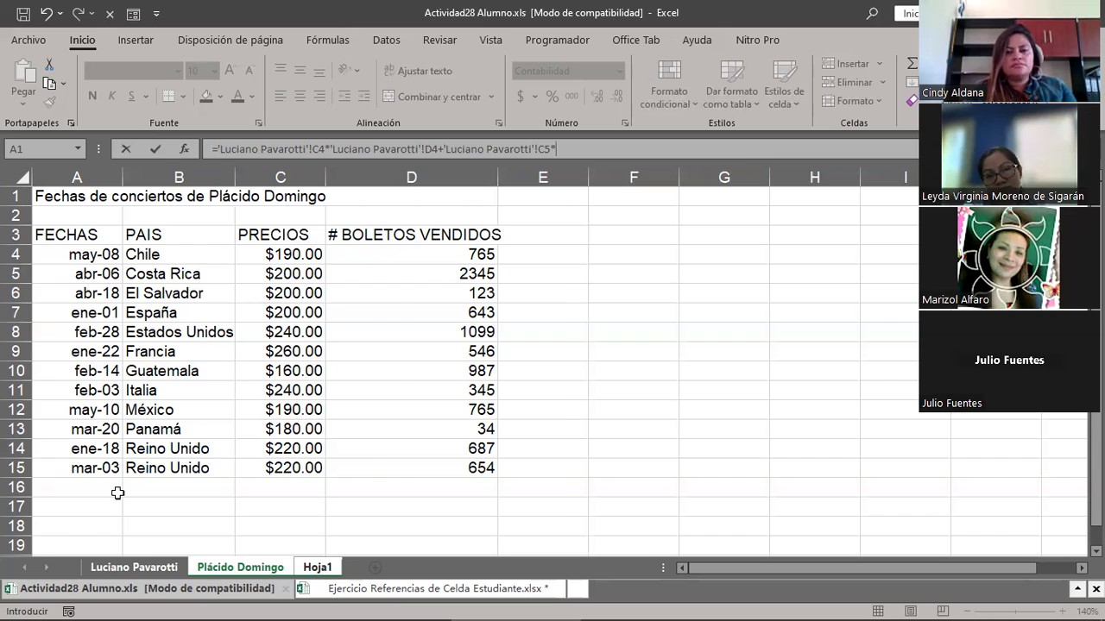
key(ctrl+Page_Up)
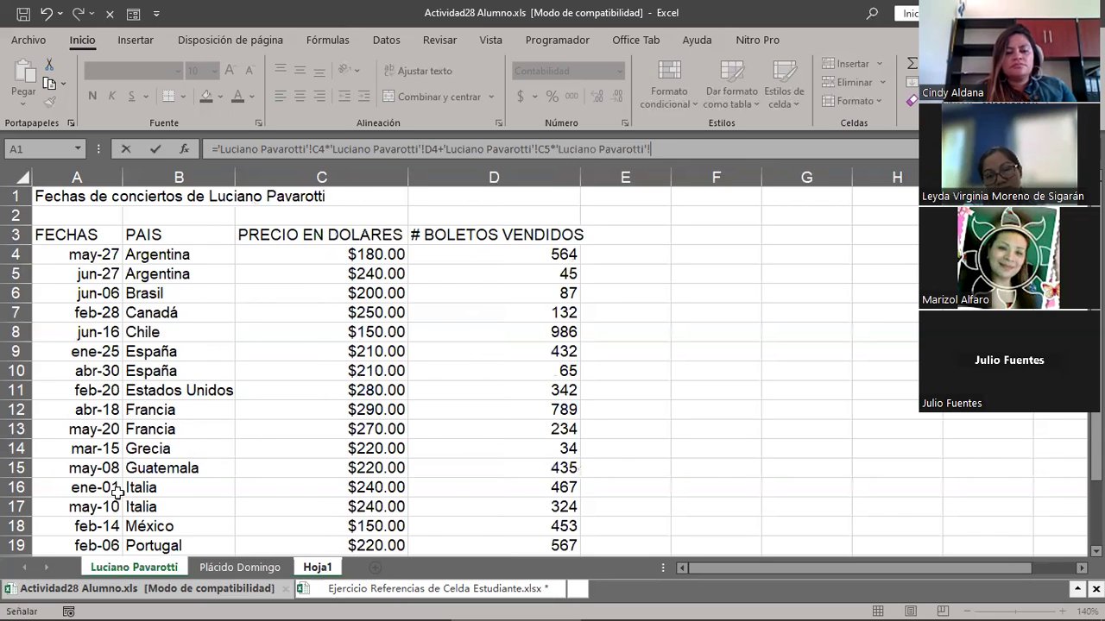
click(513, 287)
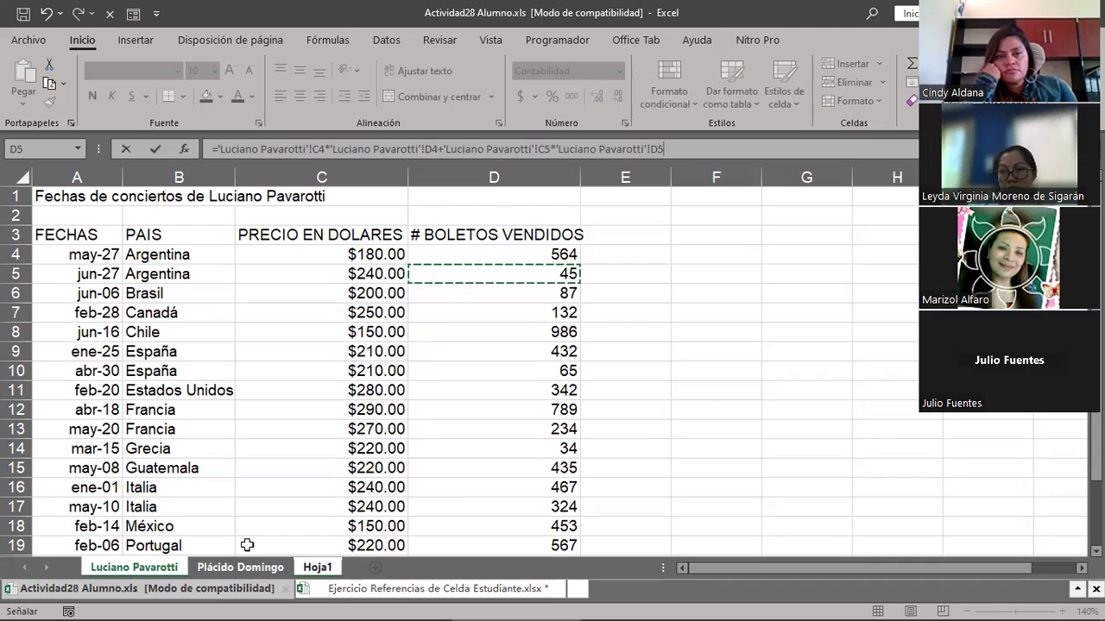
Start adding a Plácido Domingo reference to the Argentina formula, remove that addition, and enter the formula in B4
text(+)
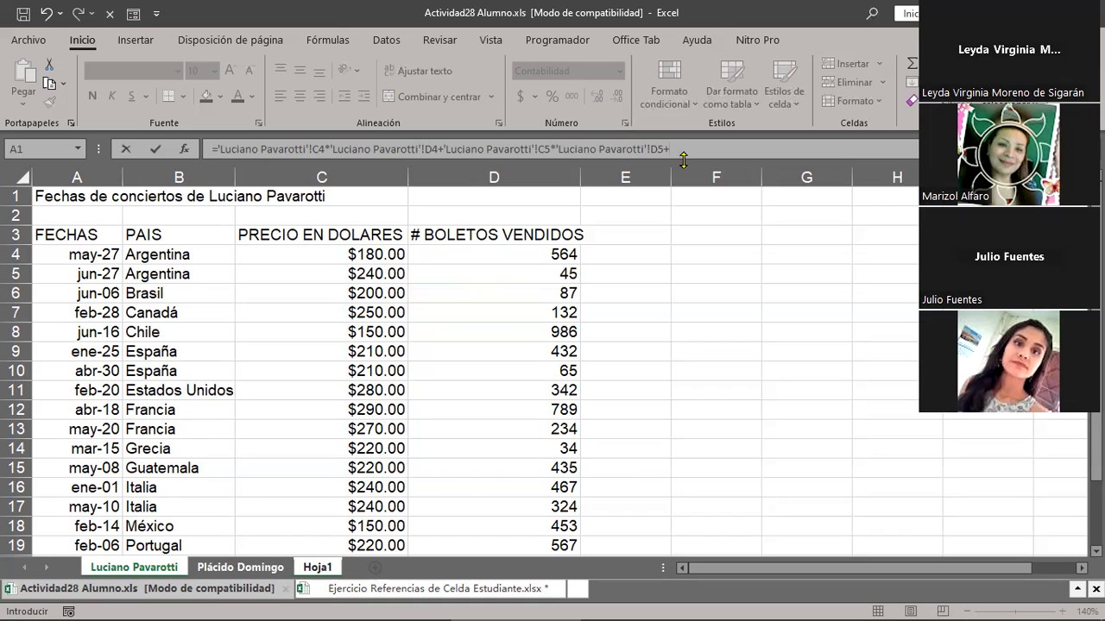
key(ctrl+Page_Down)
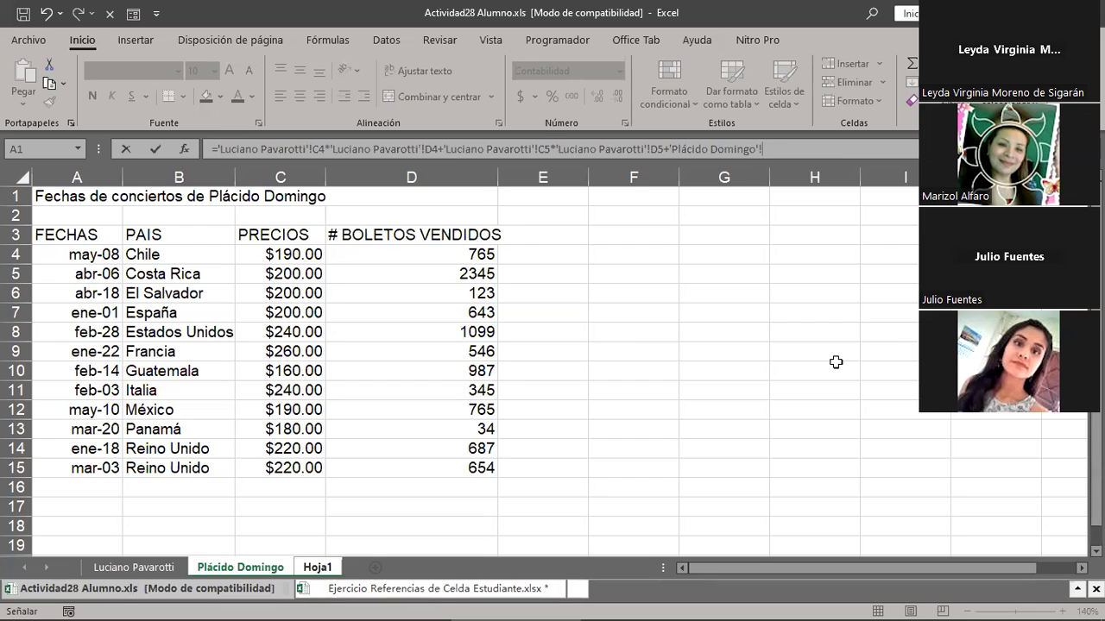
key(BackSpace)
key(BackSpace)
key(BackSpace)
key(BackSpace)
key(BackSpace)
key(BackSpace)
key(BackSpace)
key(BackSpace)
key(BackSpace)
key(BackSpace)
key(BackSpace)
key(BackSpace)
key(BackSpace)
key(BackSpace)
key(BackSpace)
key(BackSpace)
key(BackSpace)
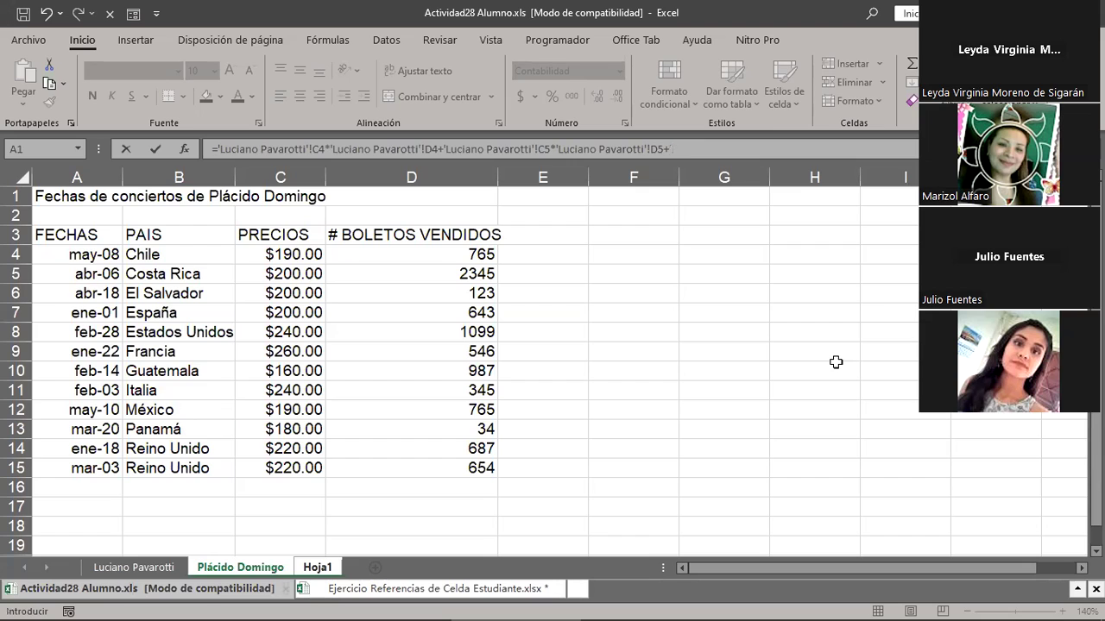
key(BackSpace)
key(Return)
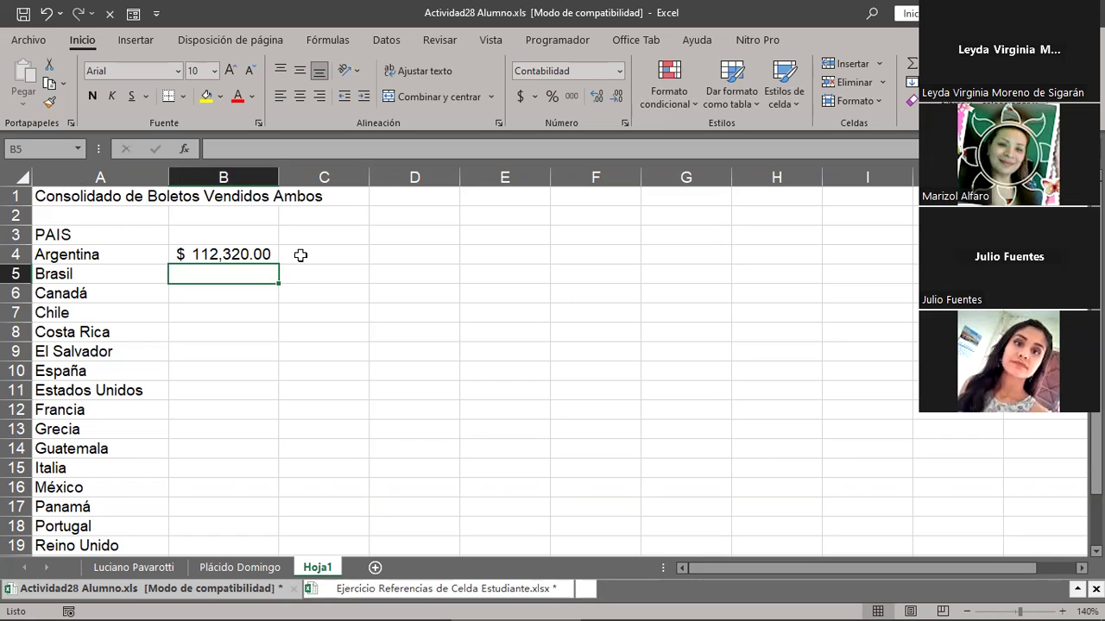
Copy the Argentina formula from B4 down through B20 for the remaining countries
key(Up)
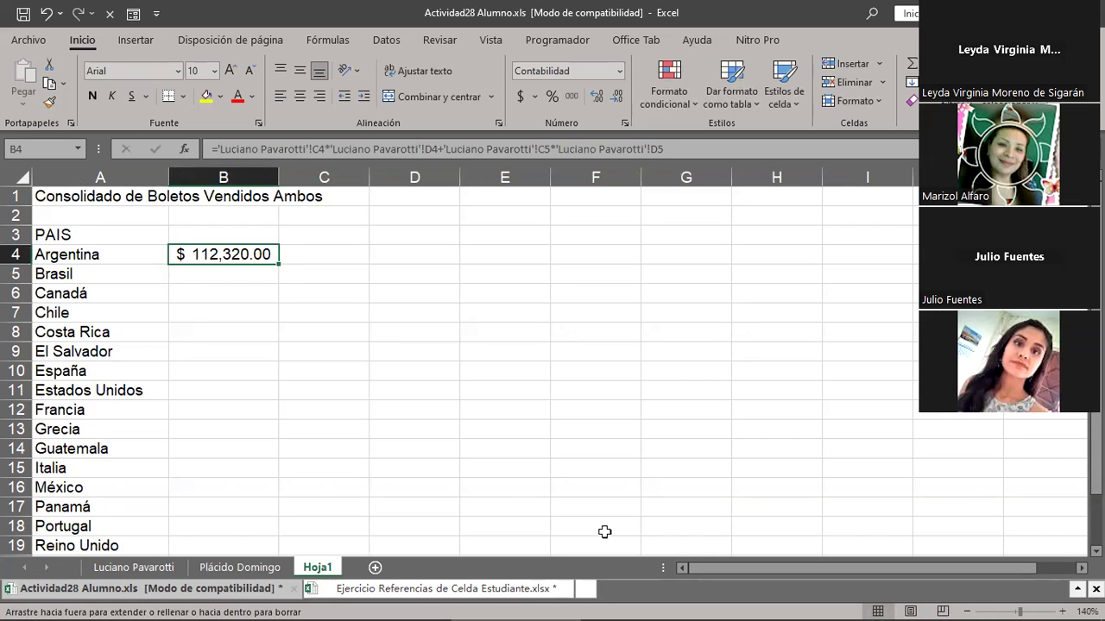
drag(604, 532, 604, 532)
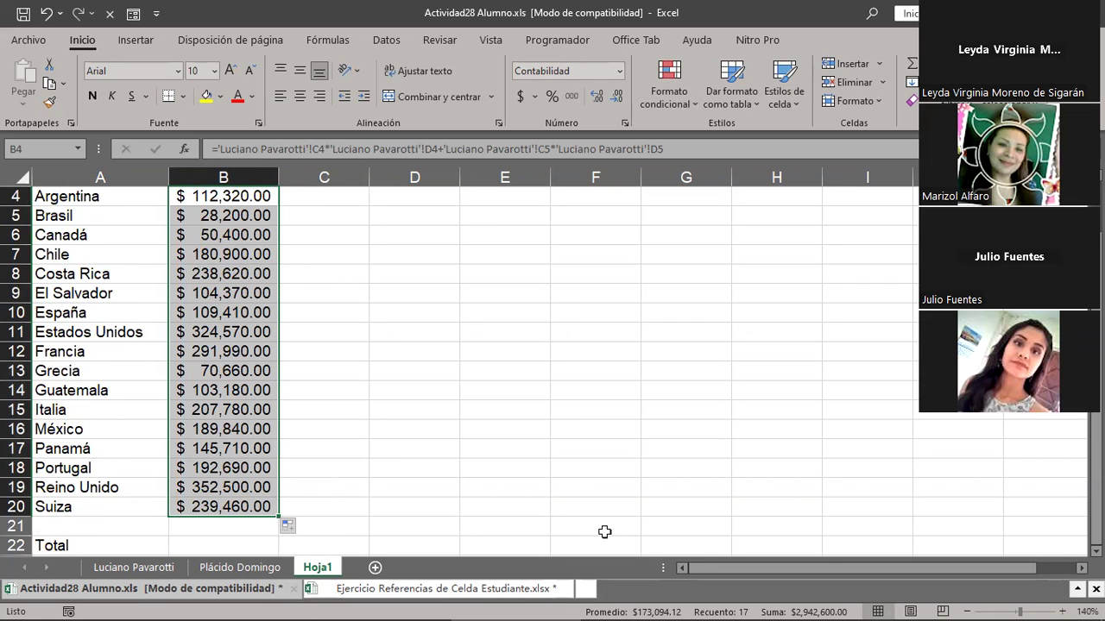
scroll(604, 531, up, 1)
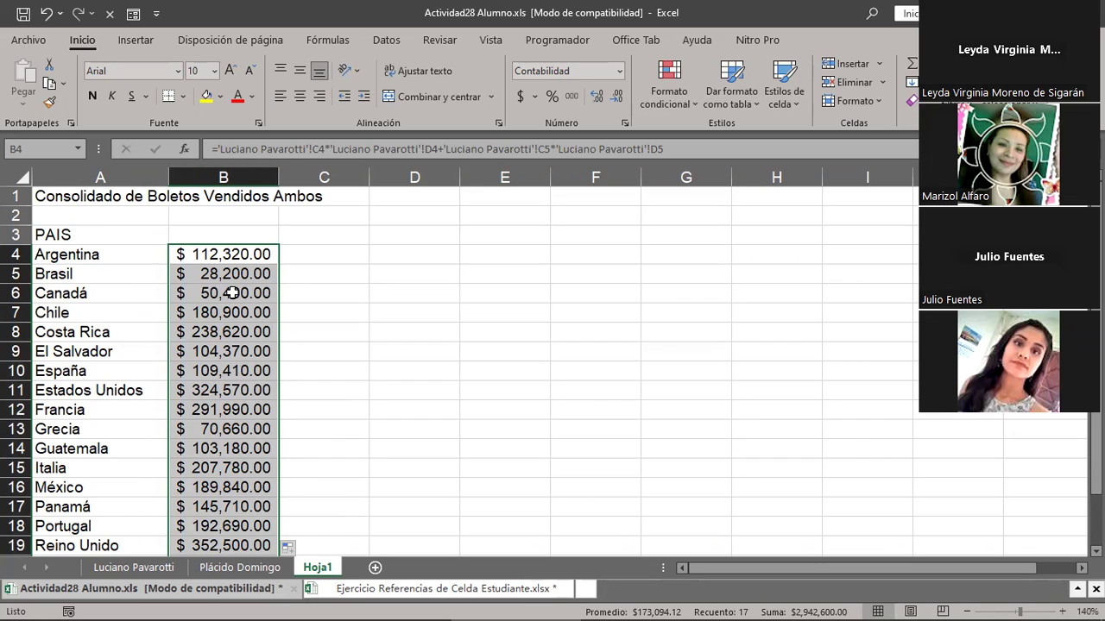
Compare the copied Brasil formula in B5 with the country rows on the Luciano Pavarotti and Plácido Domingo sheets
key(Down)
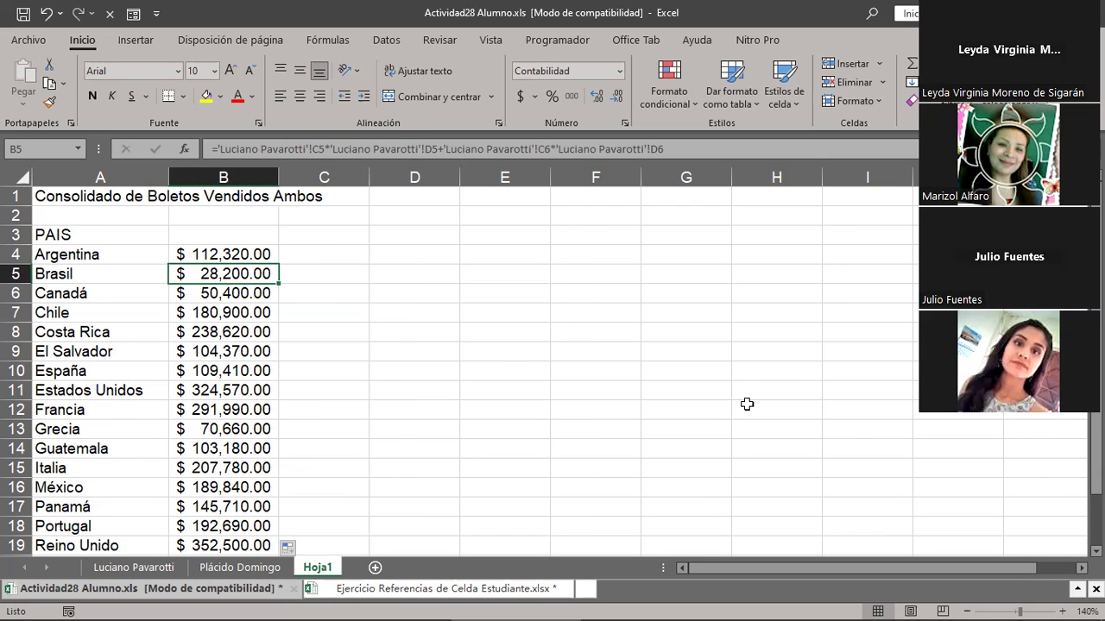
key(ctrl+Page_Up)
key(ctrl+Page_Up)
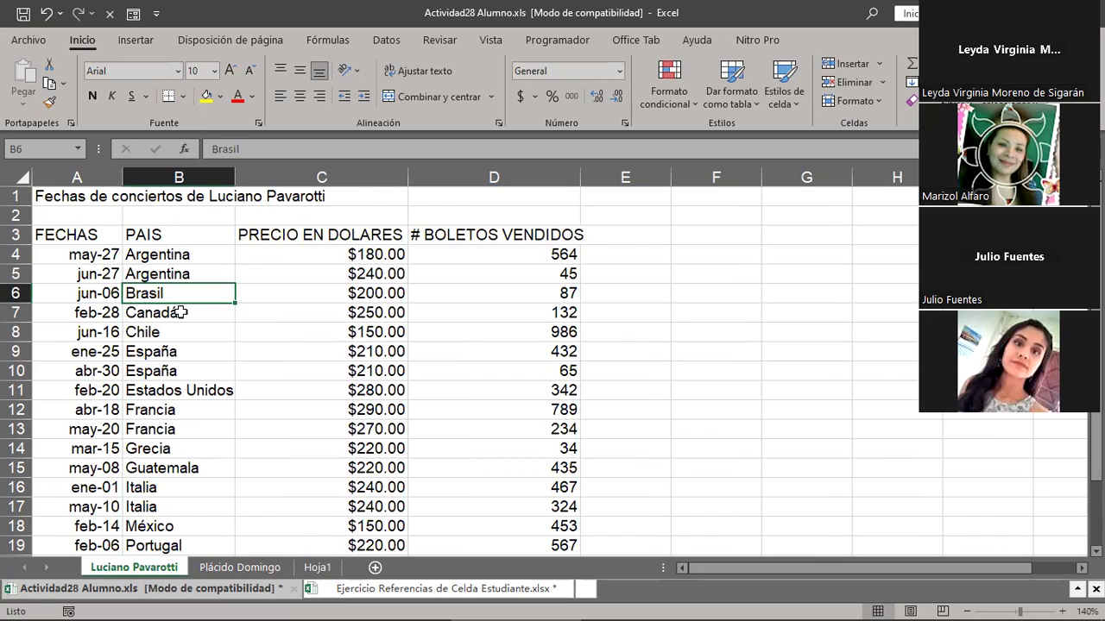
key(Up)
key(Up)
key(shift+Down)
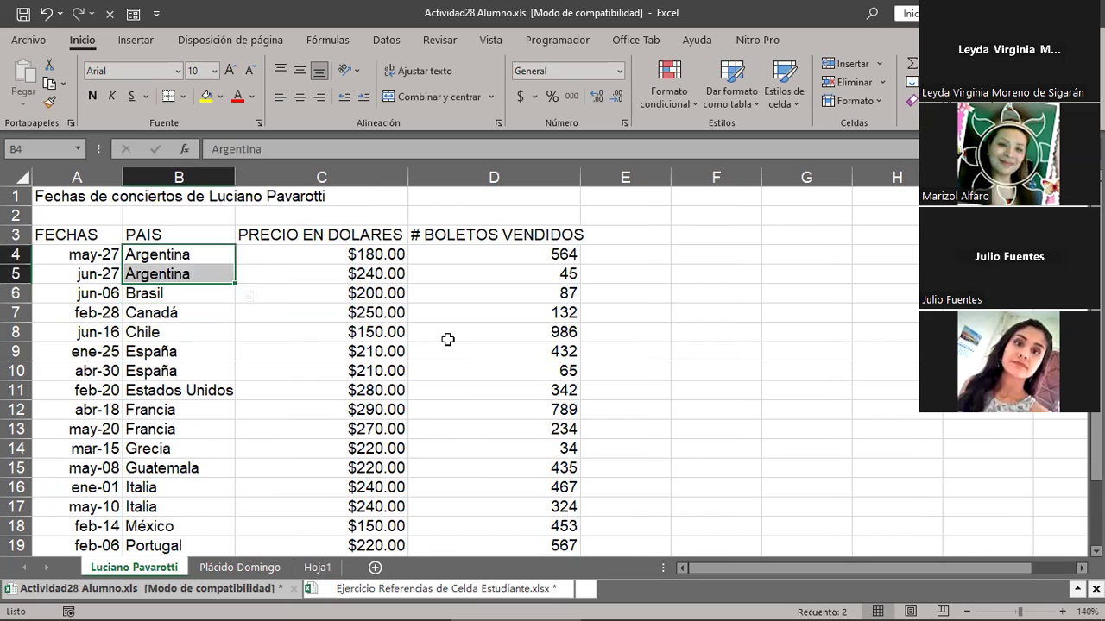
click(241, 568)
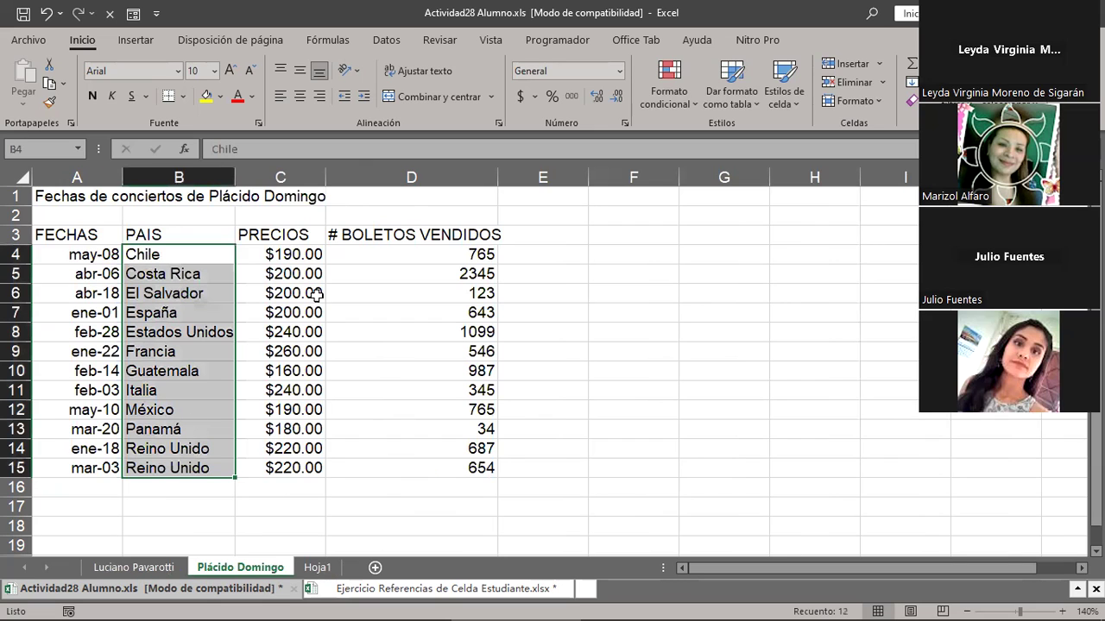
key(ctrl+Page_Up)
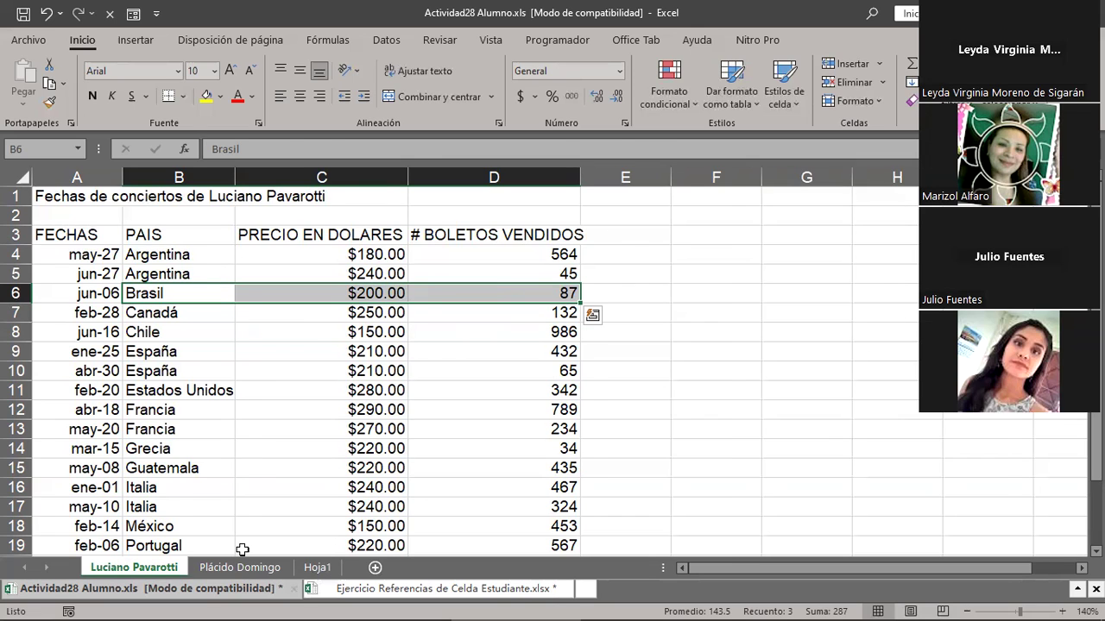
On Hoja1, clear the copied formulas from B5:B20, keeping only the Argentina formula
key(ctrl+Page_Down)
key(ctrl+Page_Down)
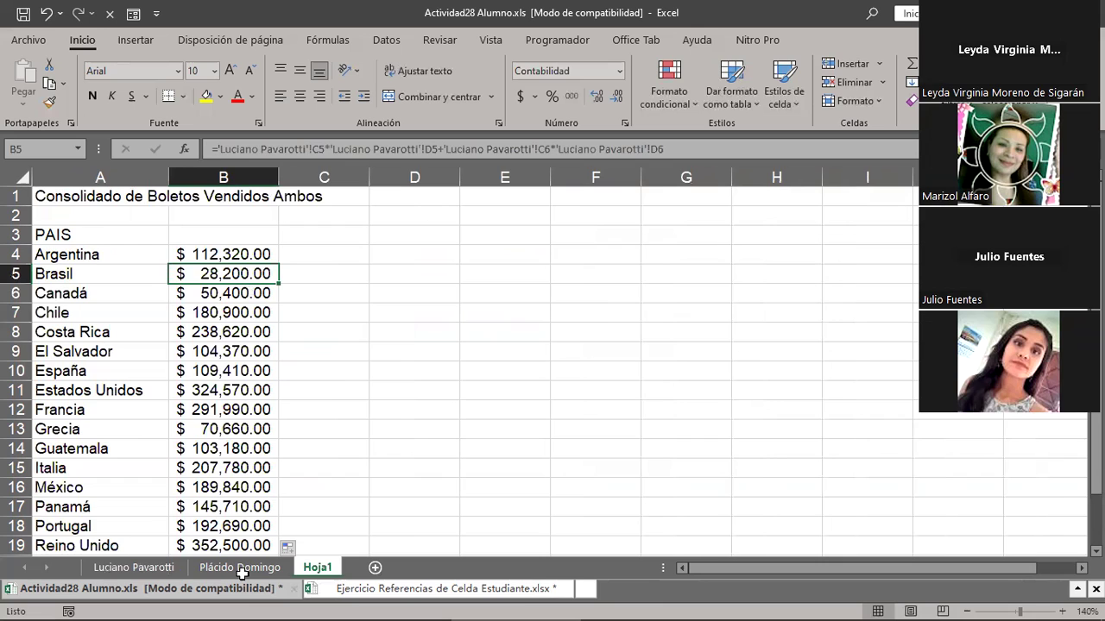
key(ctrl+shift+Down)
key(Delete)
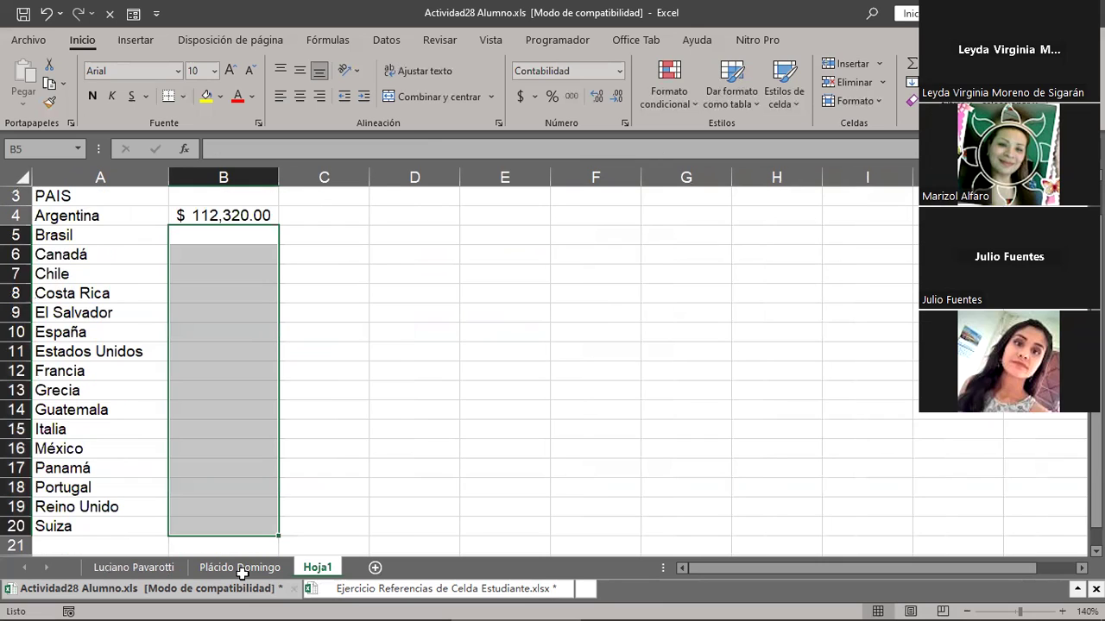